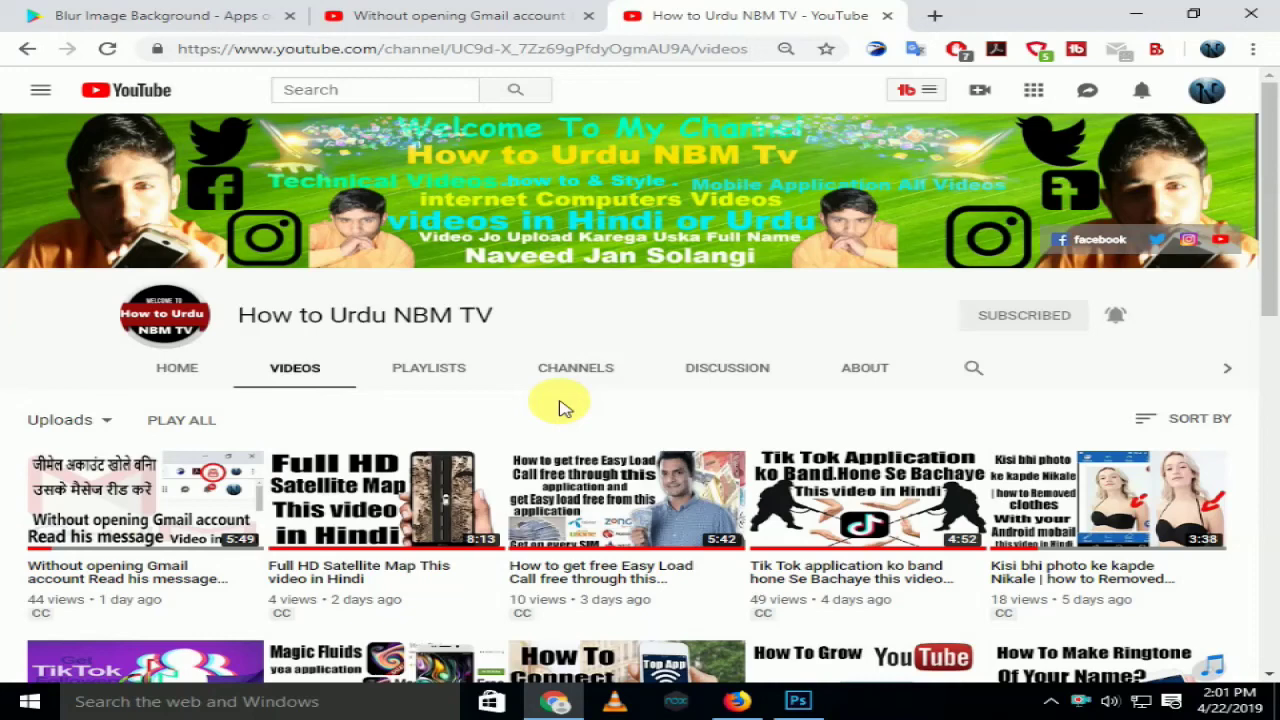
# Step: Leave the YouTube channel page for the 'Blur Image Background - Apps on Google Play' tab
pyautogui.moveTo(523, 314); pyautogui.dragTo(253, 320)
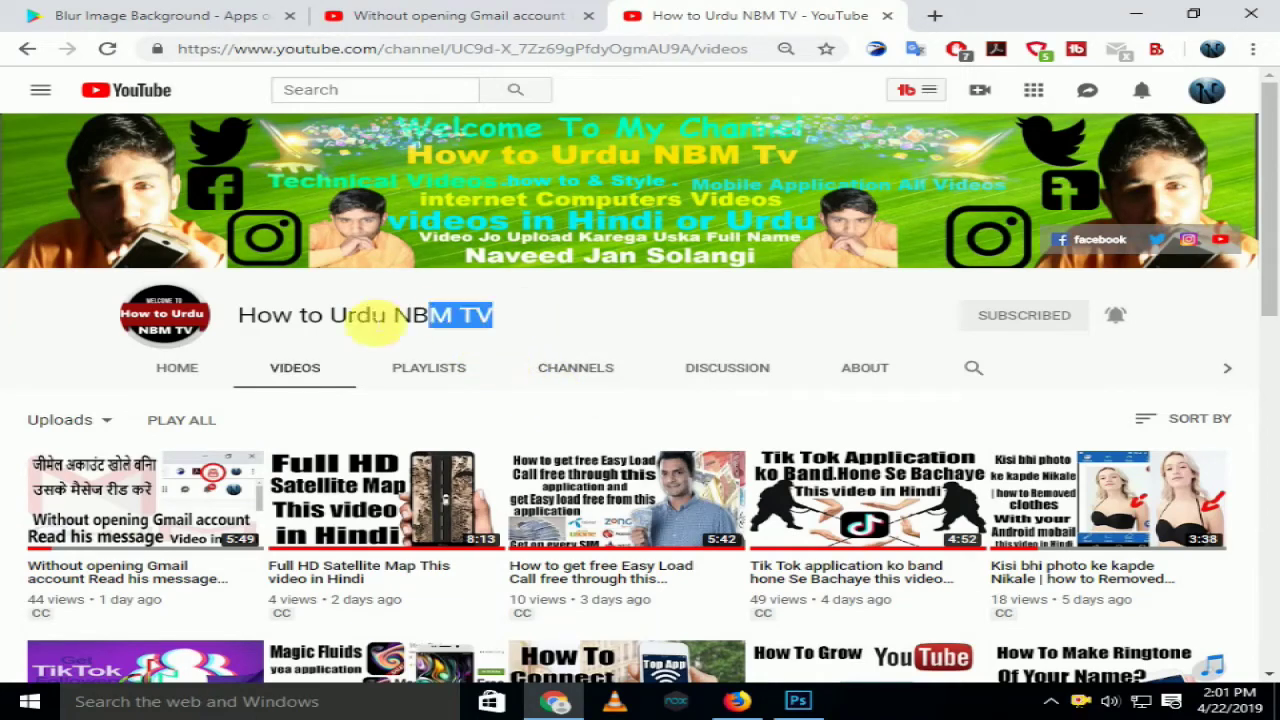
pyautogui.click(263, 318)
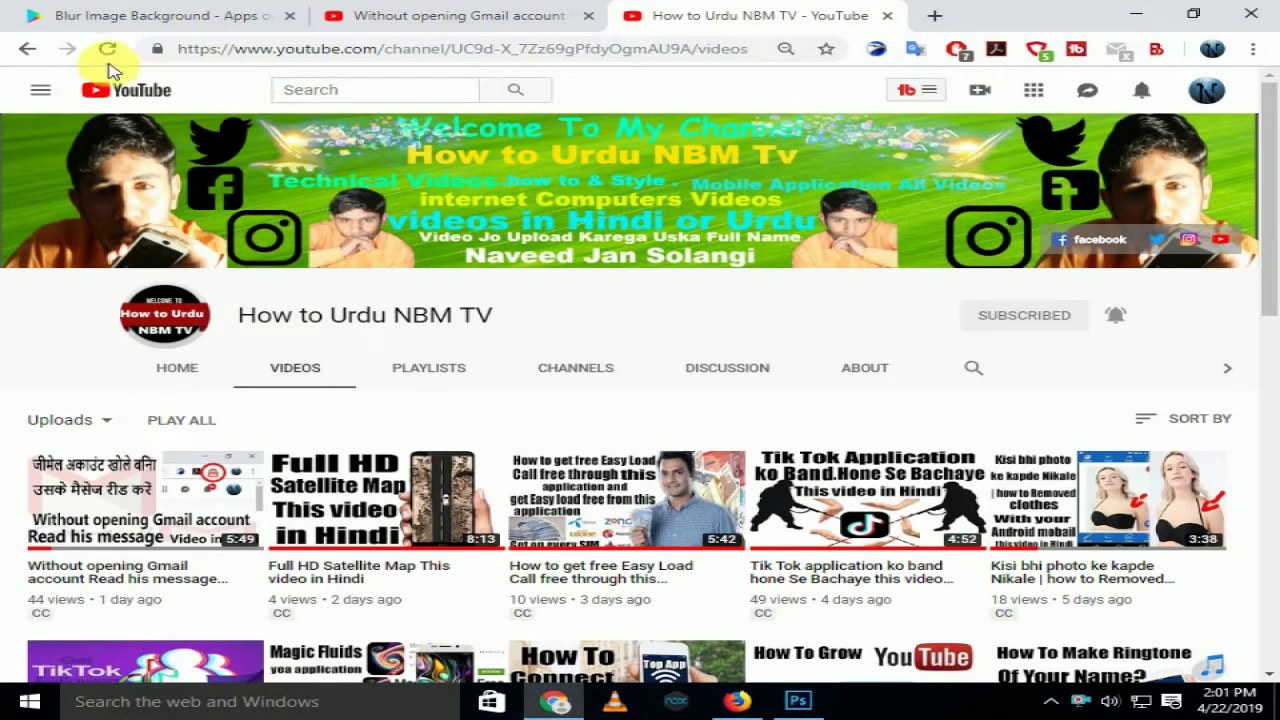
pyautogui.click(134, 14)
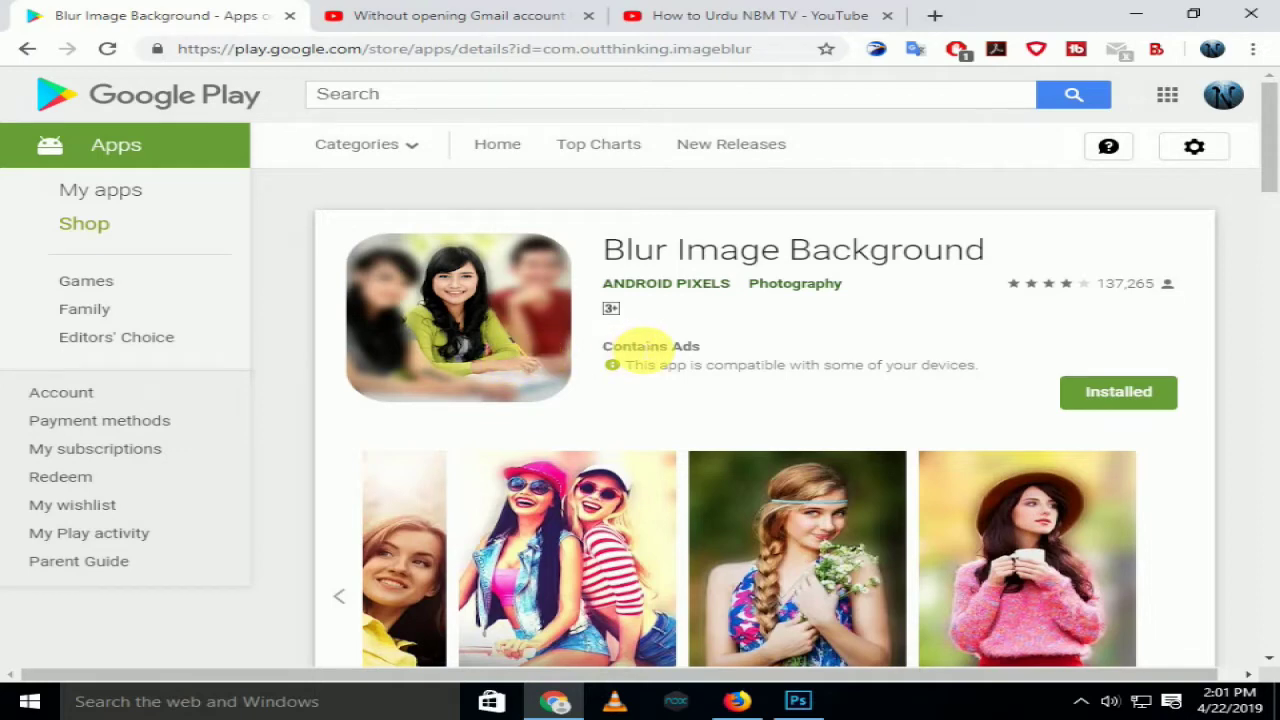
# Step: Go back from the Blur Image Background app page to the 'editing photo Blur' search results
pyautogui.moveTo(612, 252); pyautogui.dragTo(996, 250)
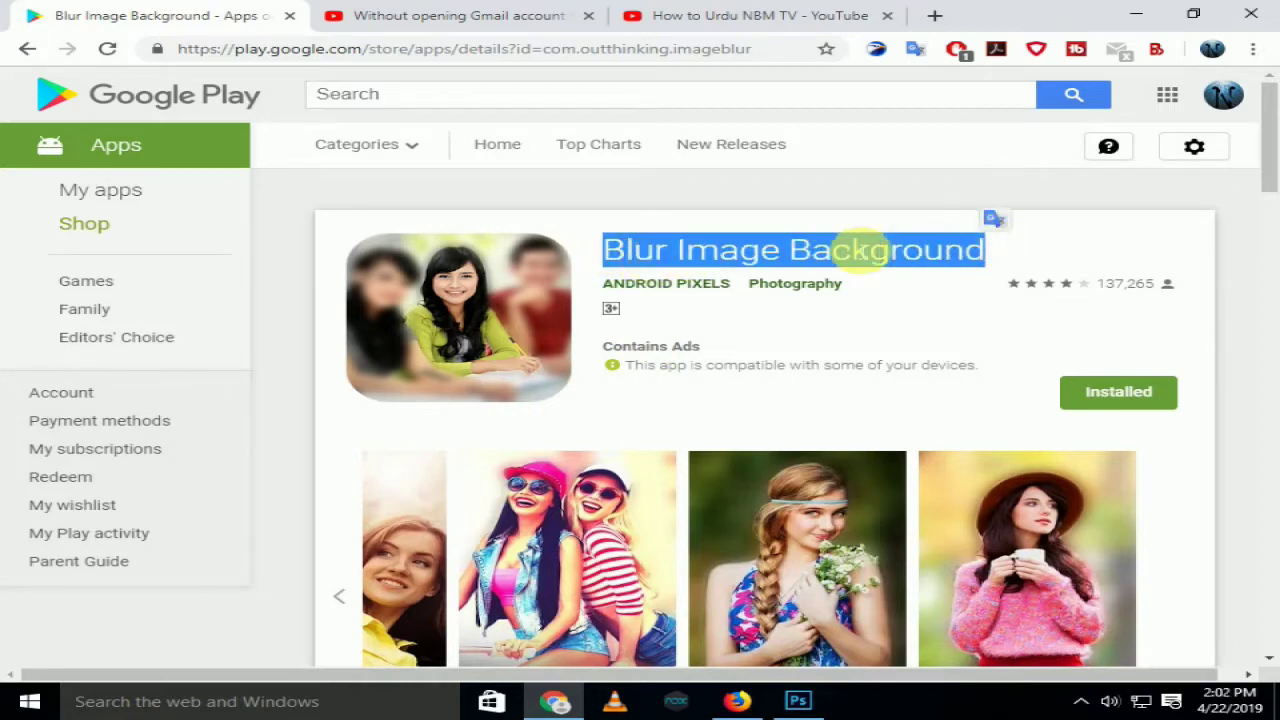
pyautogui.click(851, 247)
pyautogui.click(25, 50)
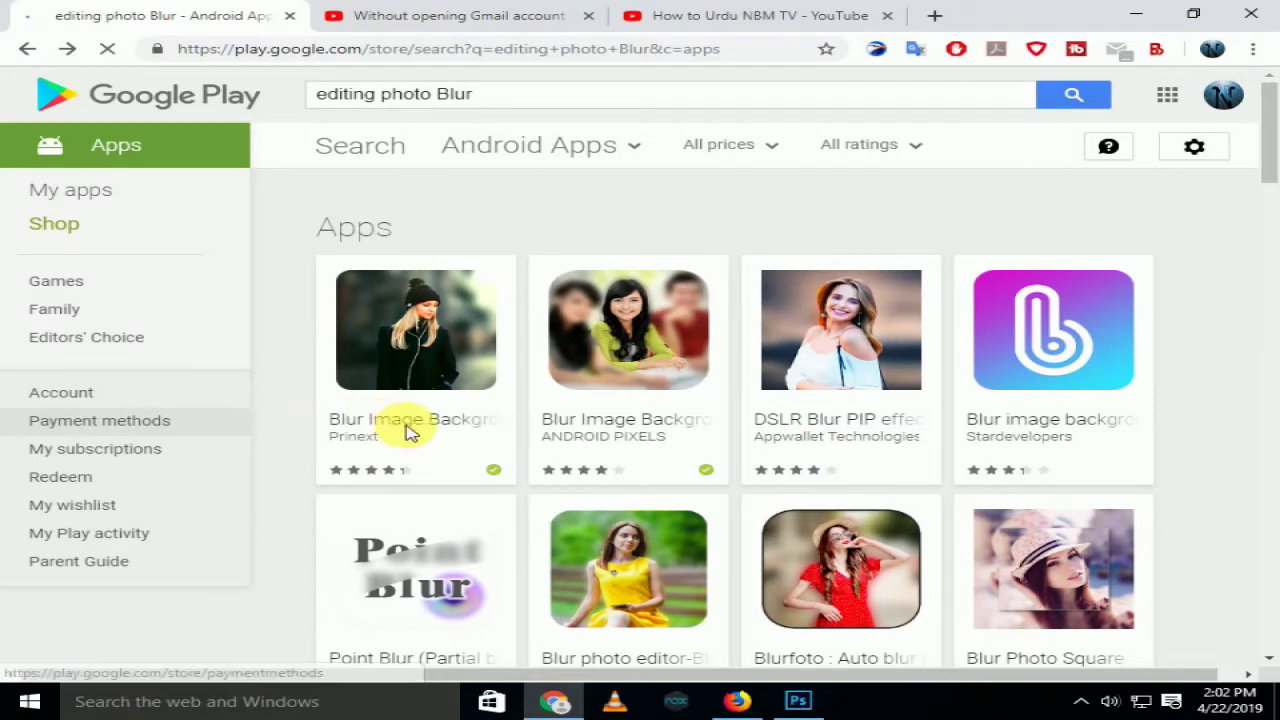
# Step: Open the first blur app in the results, then minimize the browser
pyautogui.click(323, 409)
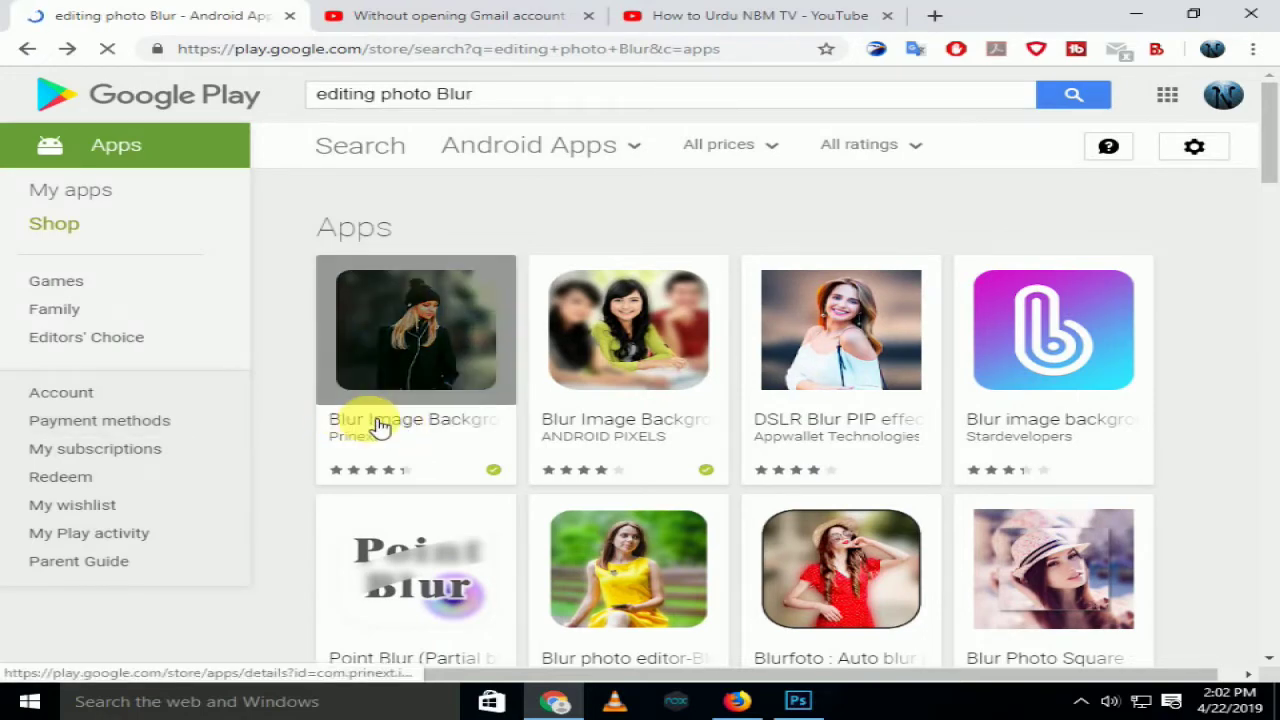
pyautogui.click(400, 426)
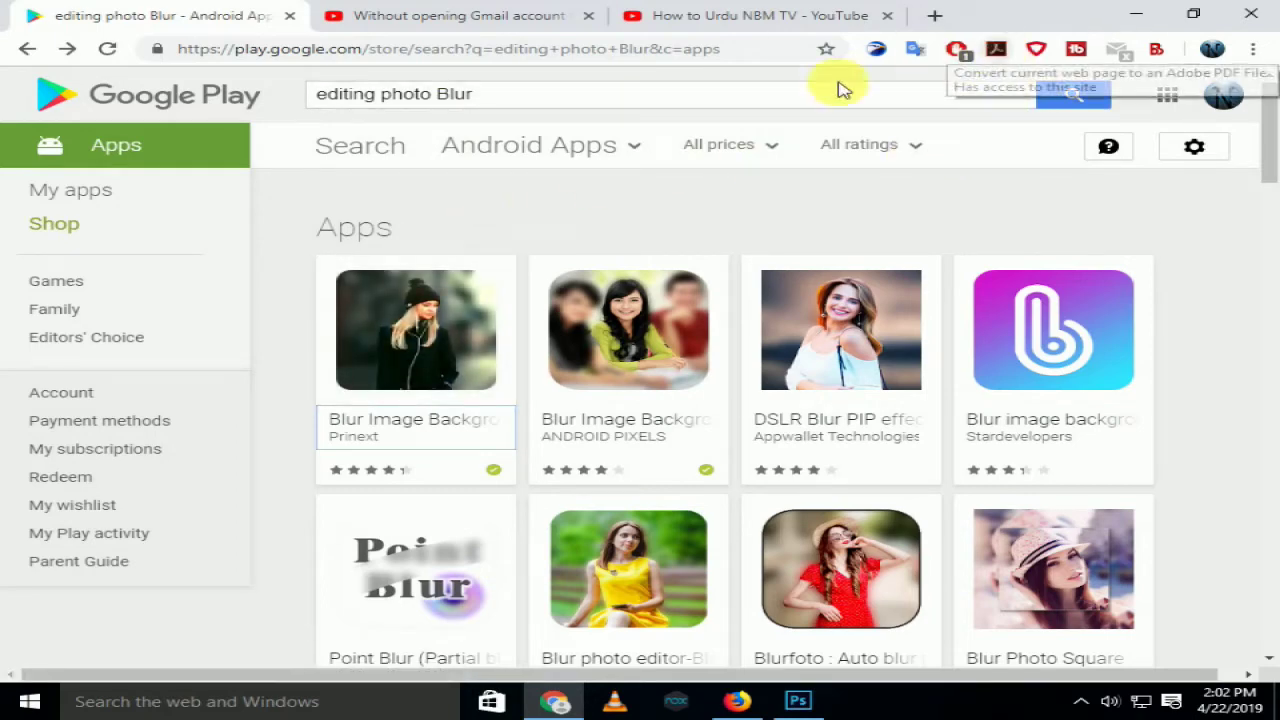
pyautogui.click(1133, 12)
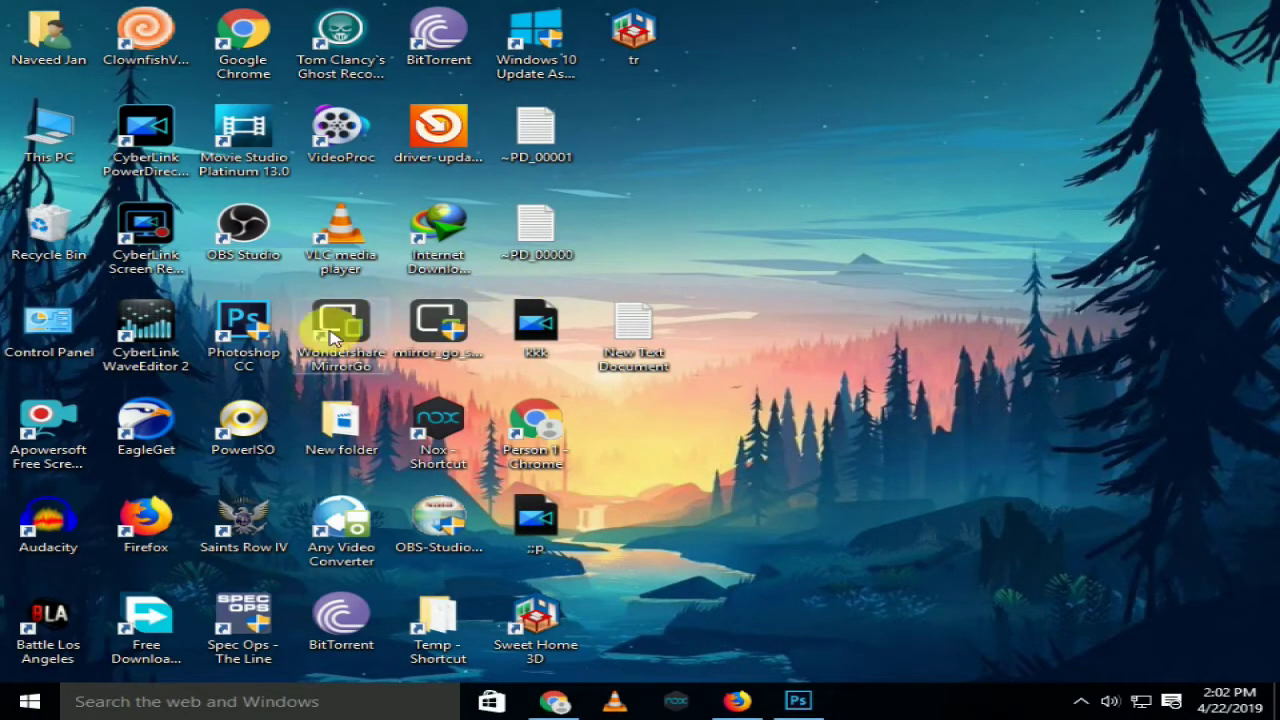
# Step: Launch Photoshop CC from the desktop and copy its shortcut name 'Photoshop CC'
pyautogui.doubleClick(240, 358)
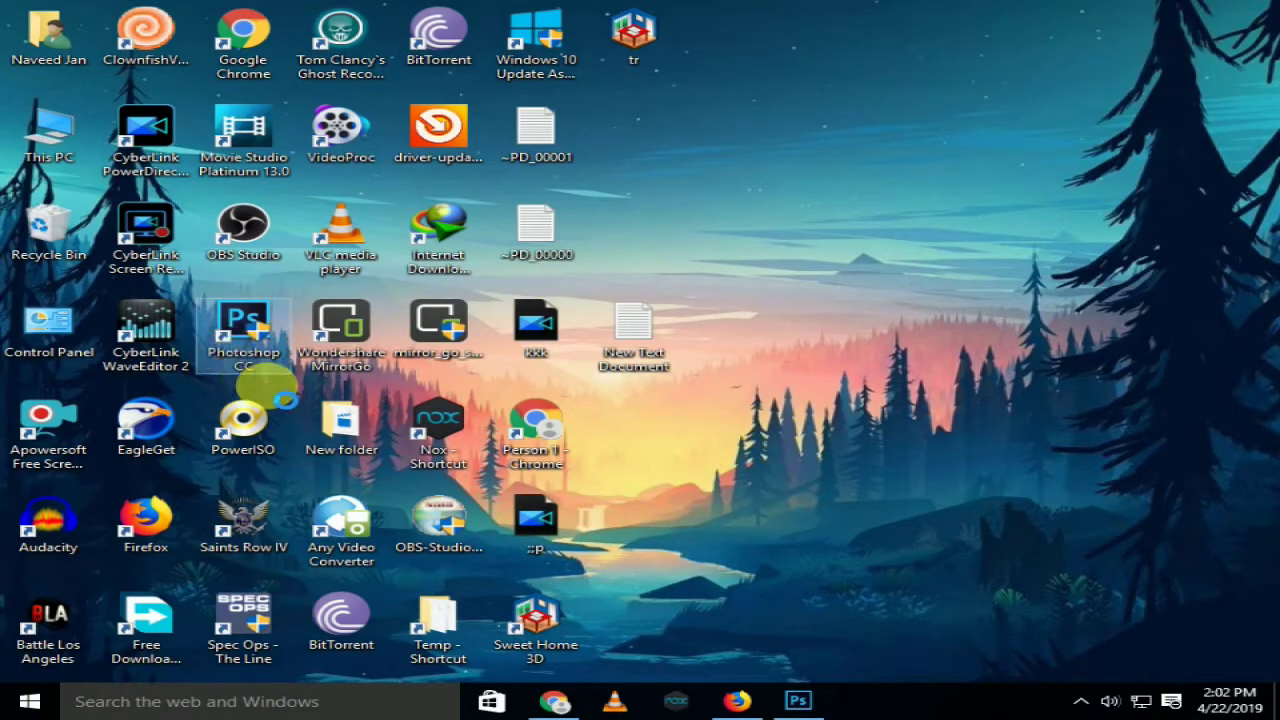
pyautogui.rightClick(232, 364)
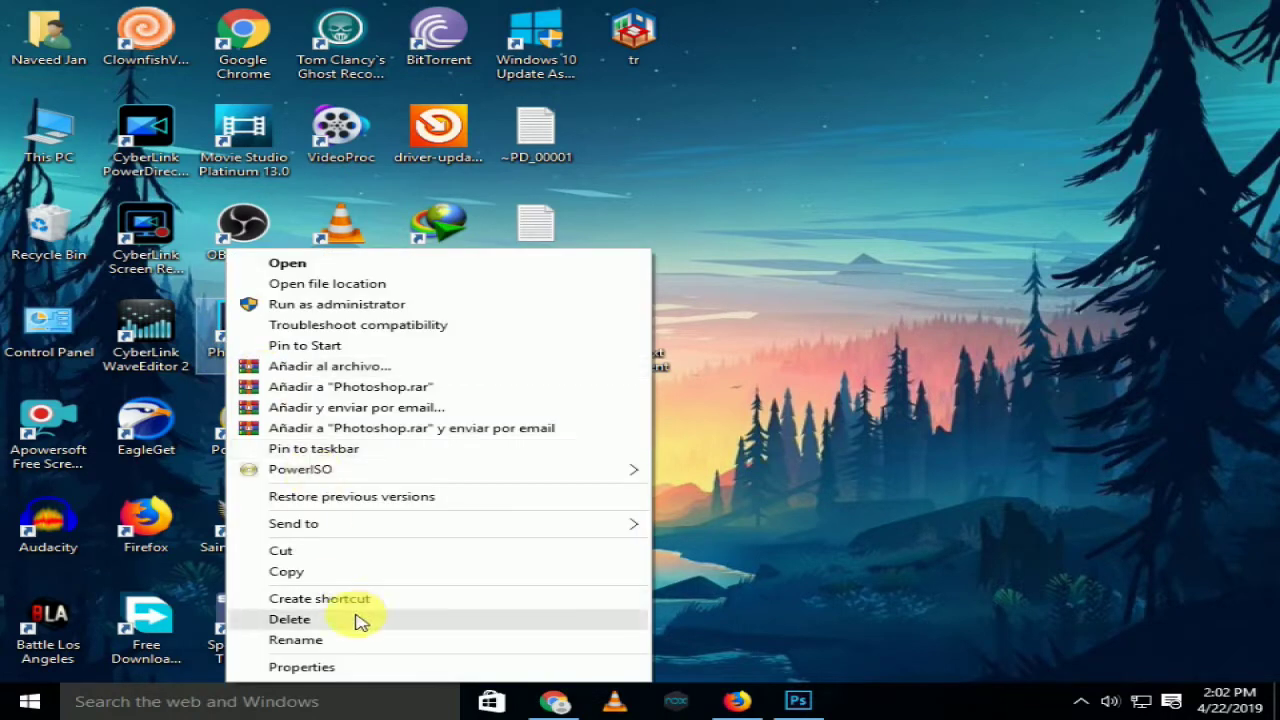
pyautogui.click(330, 640)
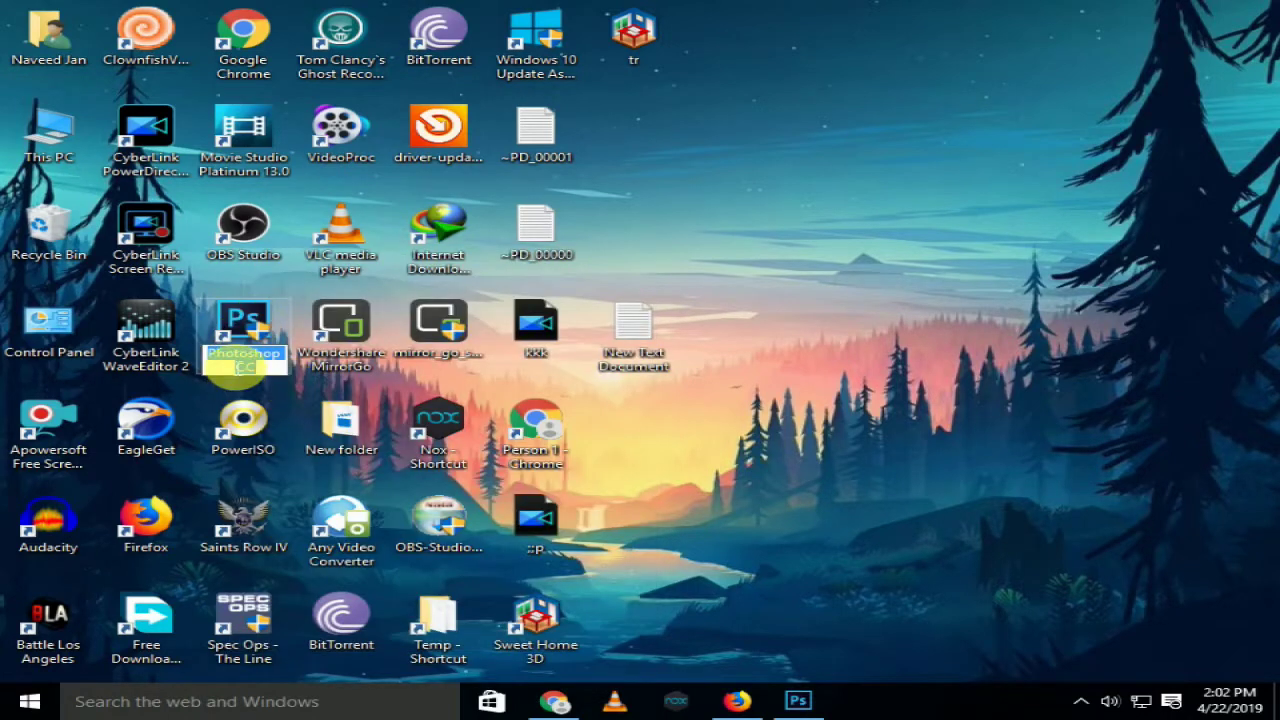
pyautogui.rightClick(243, 368)
pyautogui.click(289, 417)
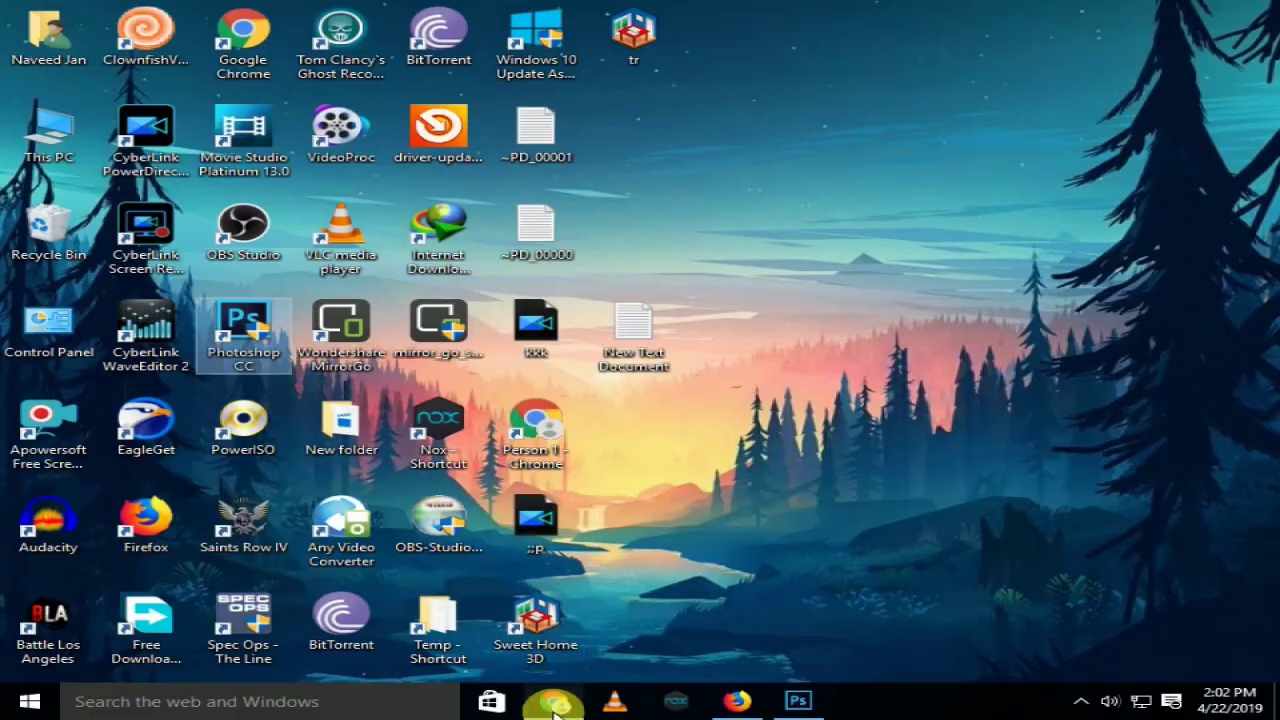
# Step: Return to the browser and load Google Translate in a new tab
pyautogui.click(553, 705)
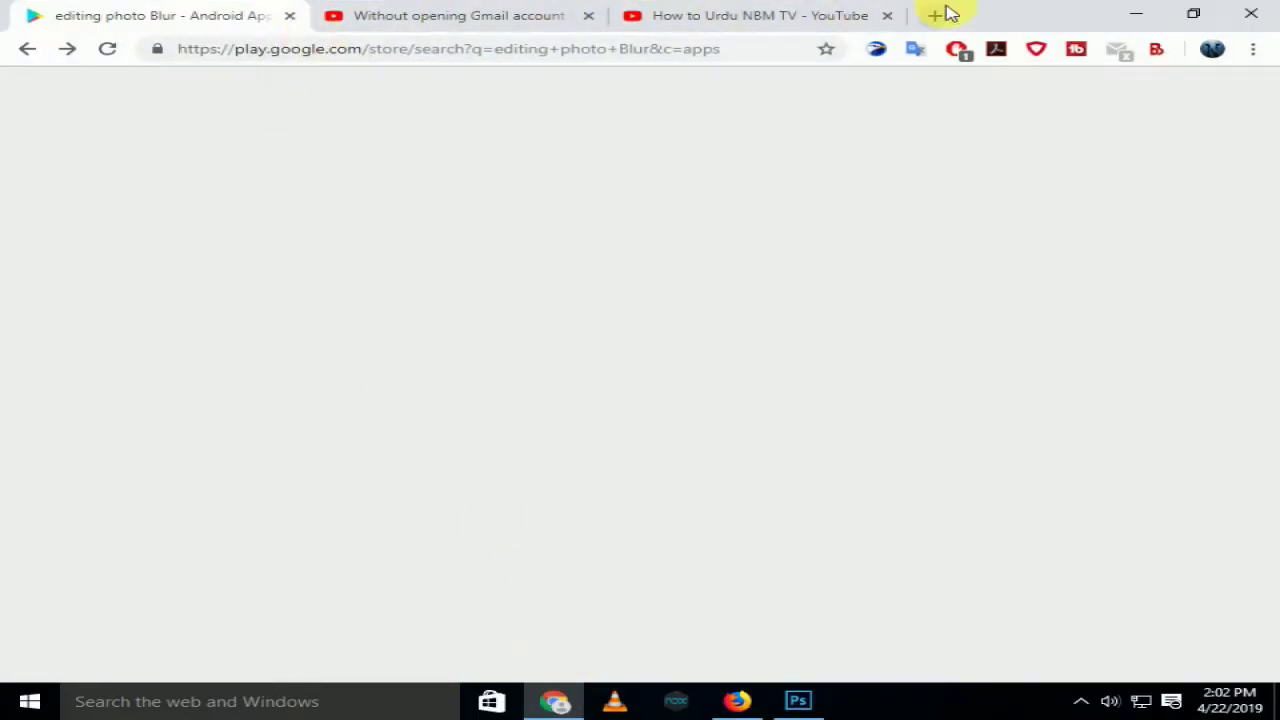
pyautogui.click(935, 15)
pyautogui.click(163, 92)
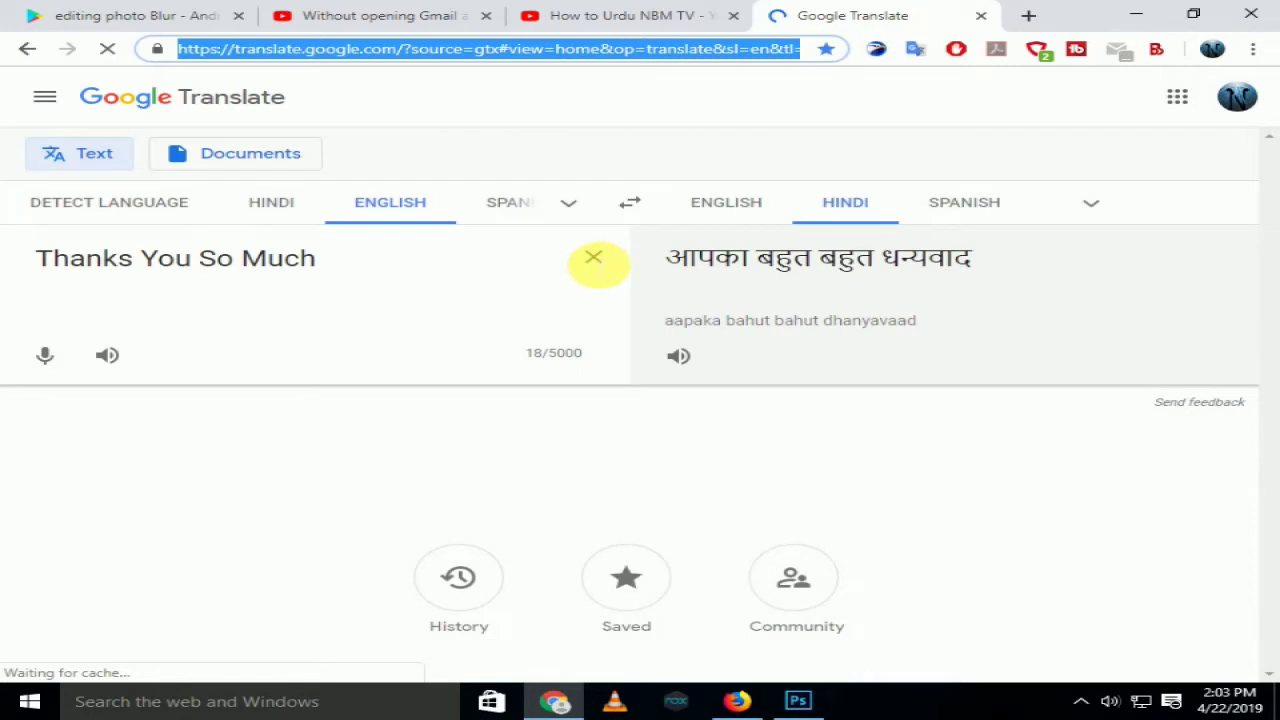
# Step: Translate the pasted 'Photoshop CC' into Hindi, then close the Google Translate tab
pyautogui.click(593, 259)
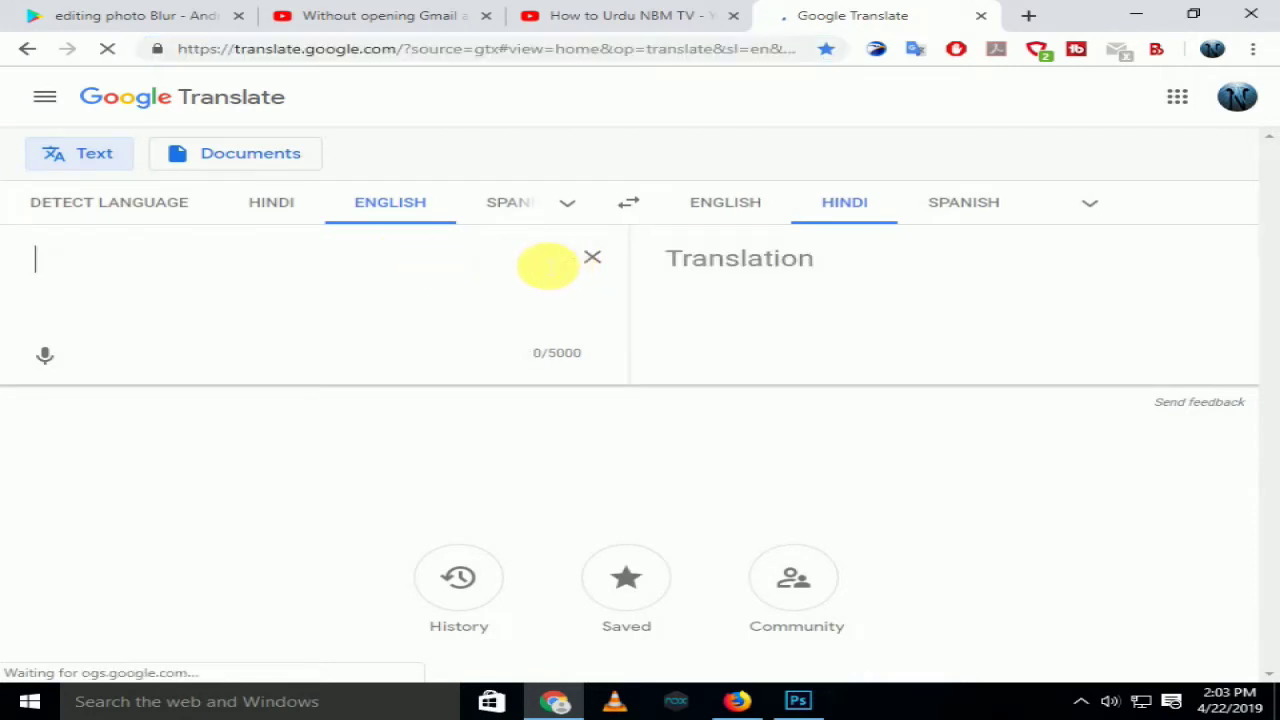
pyautogui.rightClick(296, 276)
pyautogui.click(352, 384)
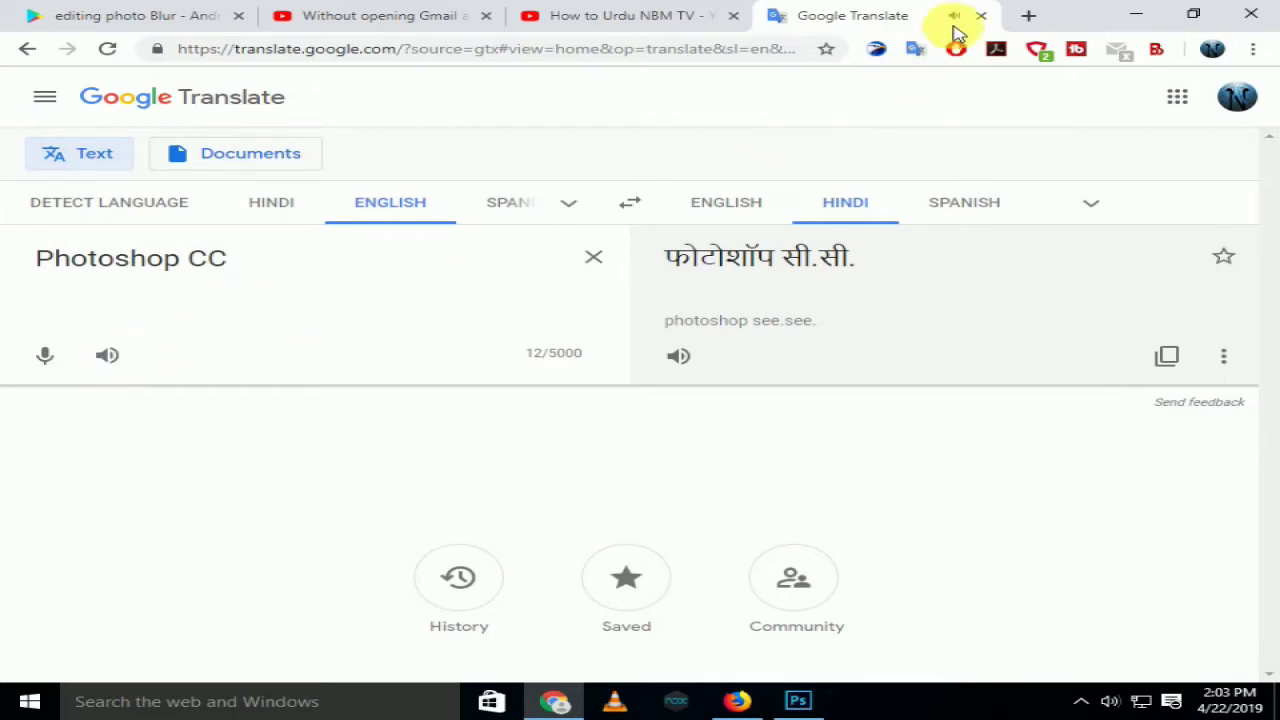
pyautogui.click(980, 16)
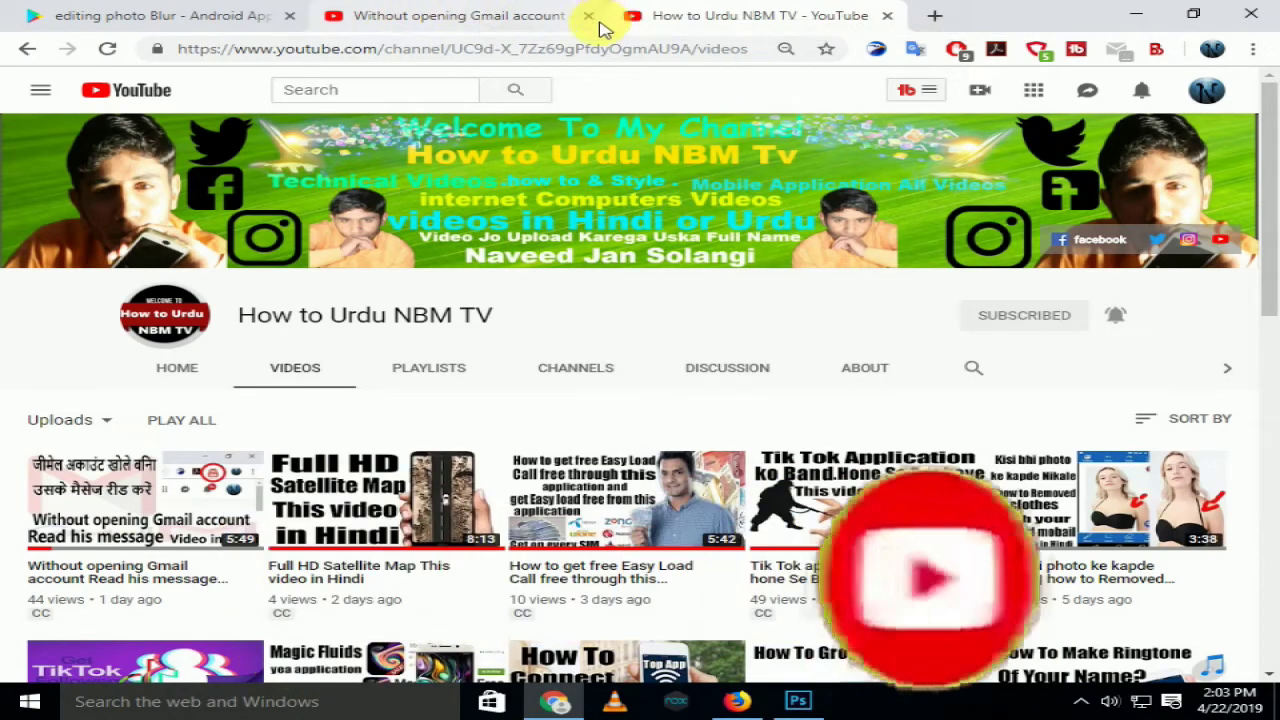
# Step: Leave the browser and open the selfie photo in Windows Photos
pyautogui.click(797, 703)
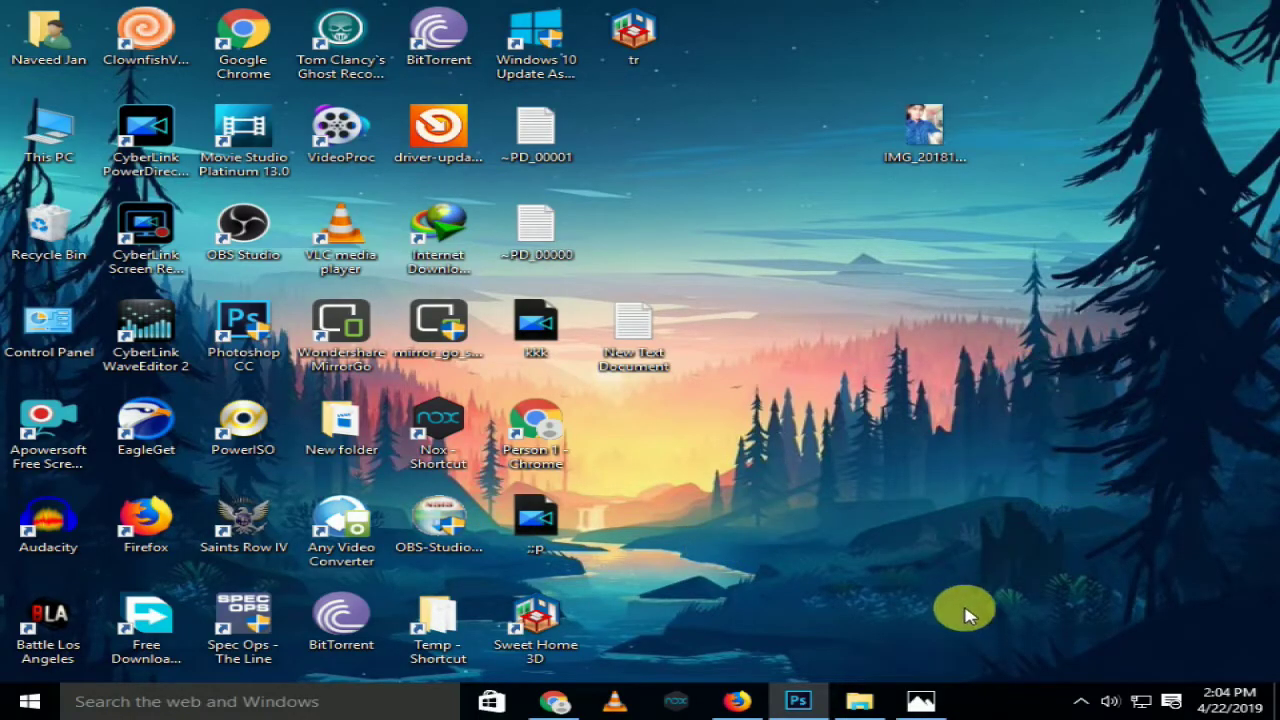
pyautogui.click(930, 700)
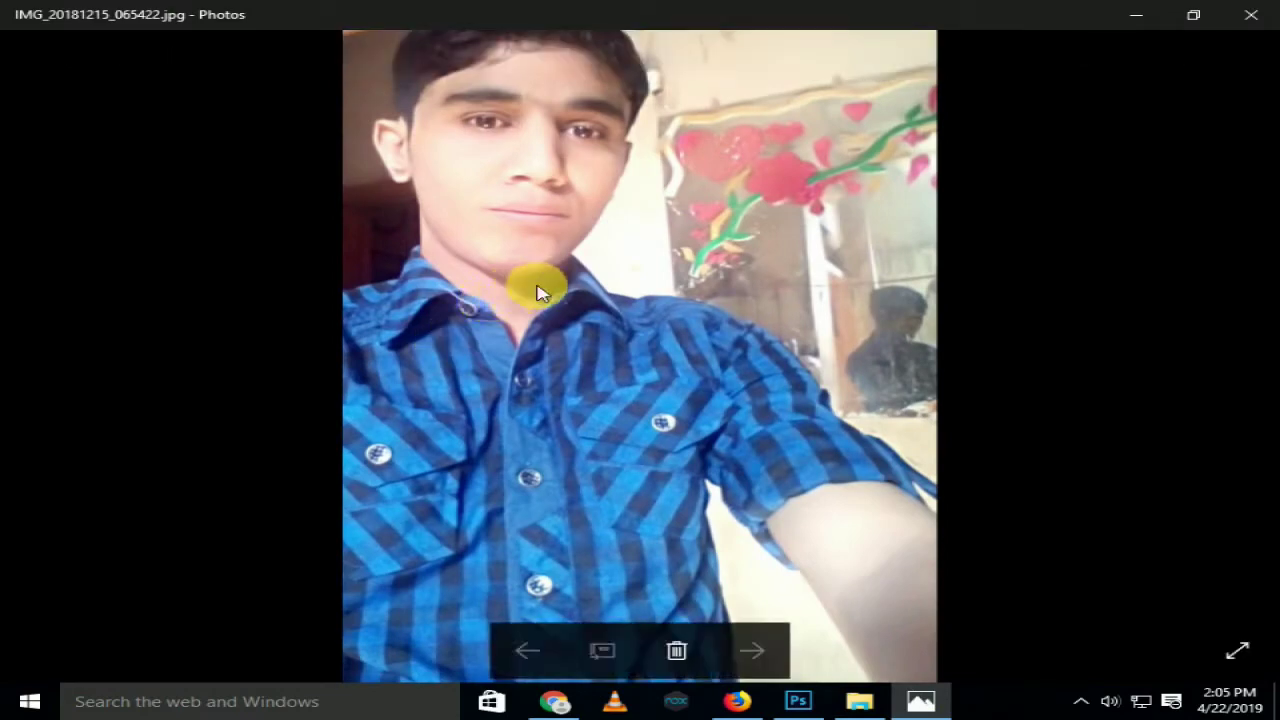
pyautogui.scroll(2, 710, 214)
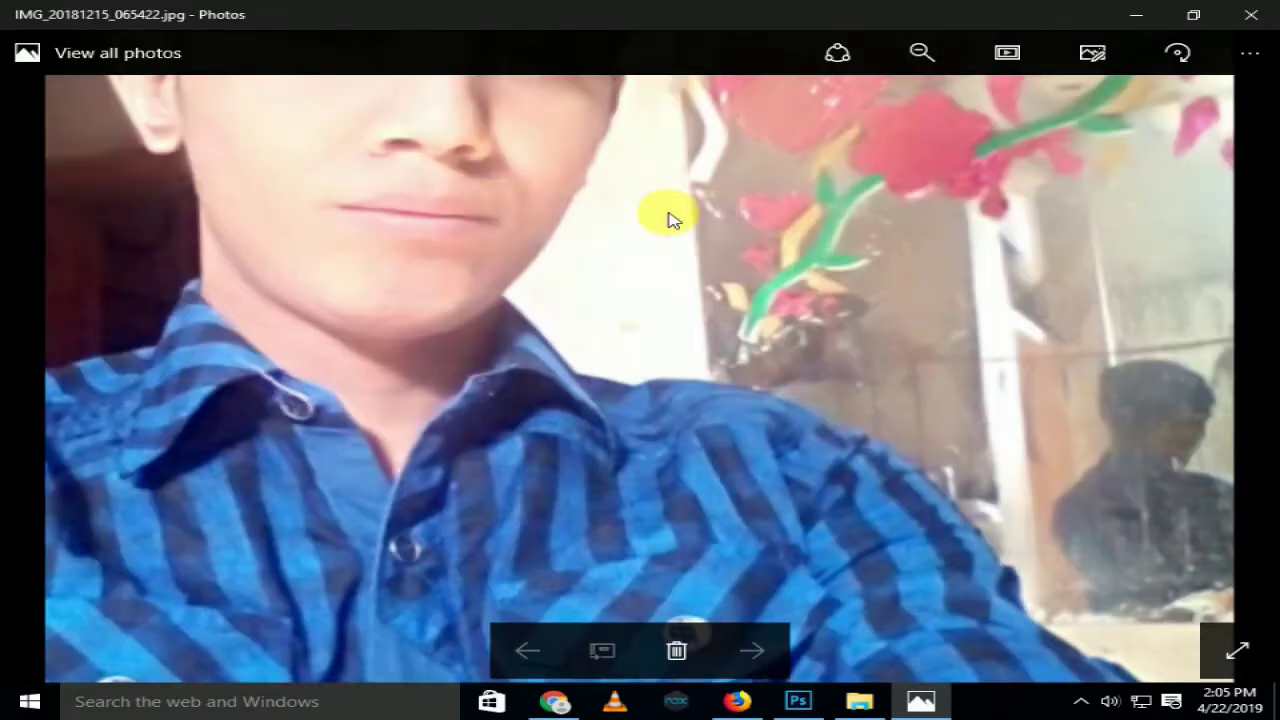
pyautogui.moveTo(437, 337); pyautogui.dragTo(460, 578)
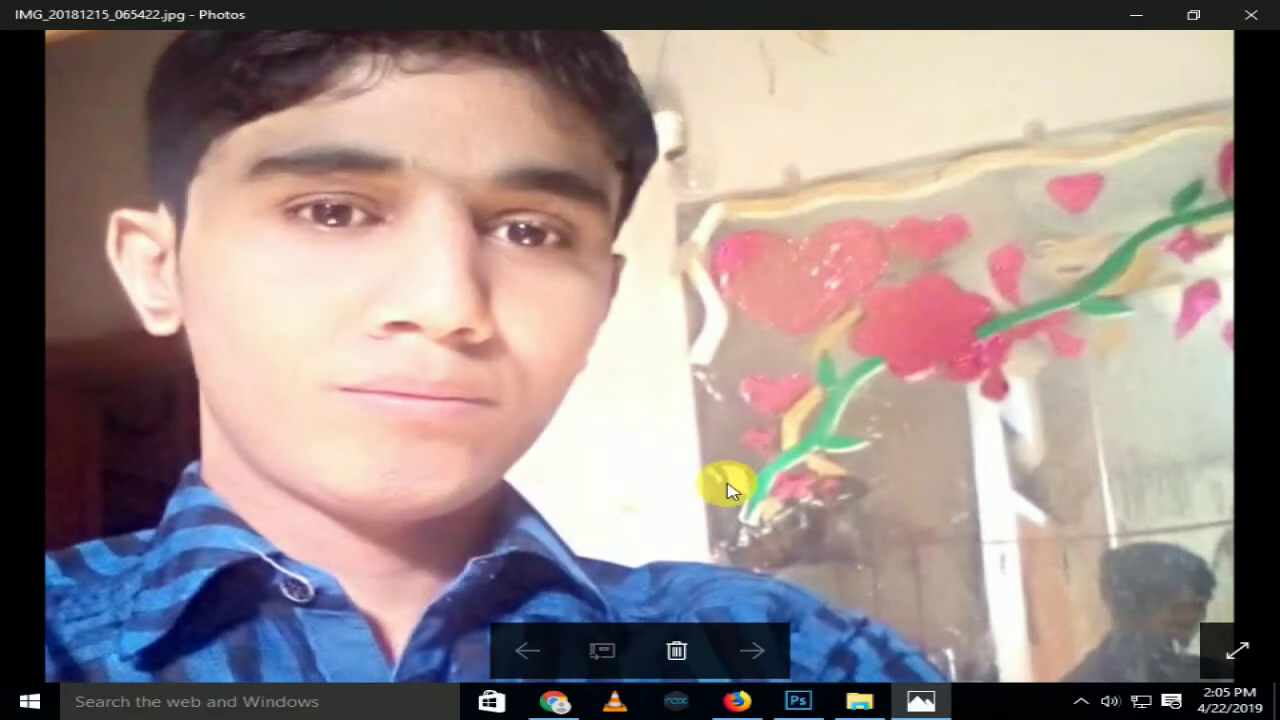
pyautogui.scroll(1, 729, 486)
pyautogui.scroll(-1, 610, 433)
pyautogui.scroll(-1, 605, 430)
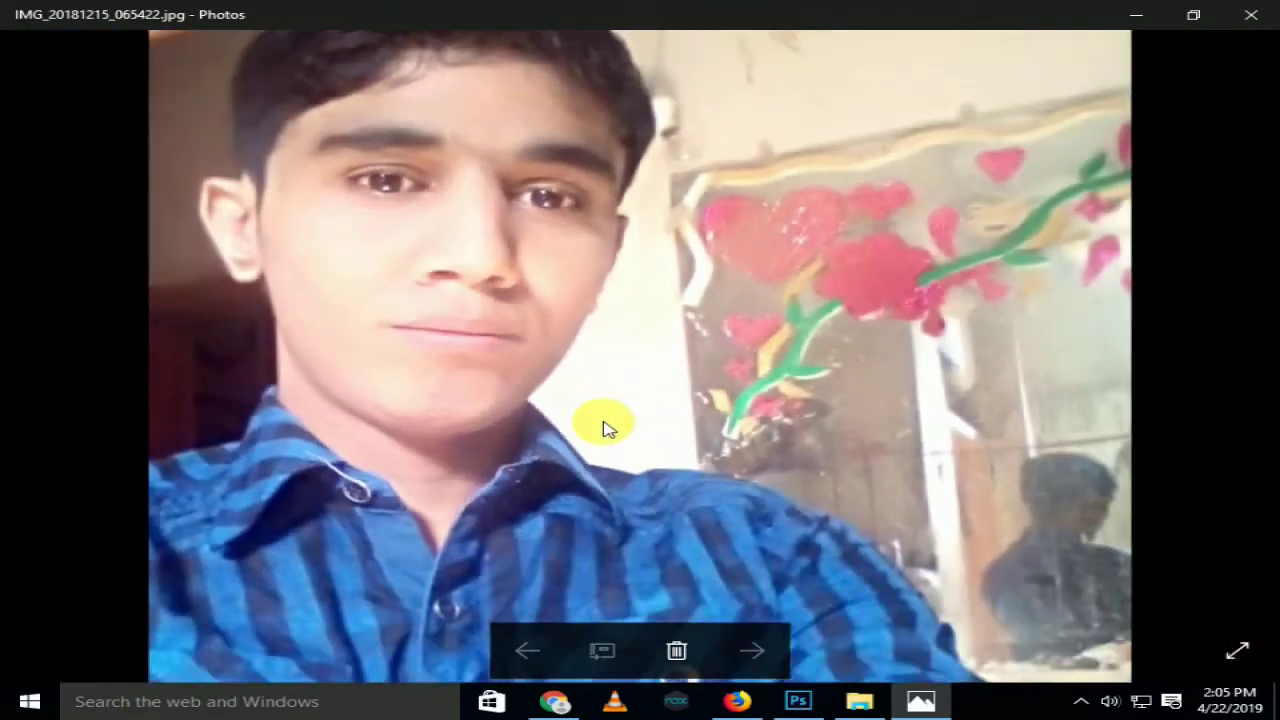
pyautogui.scroll(-1, 605, 430)
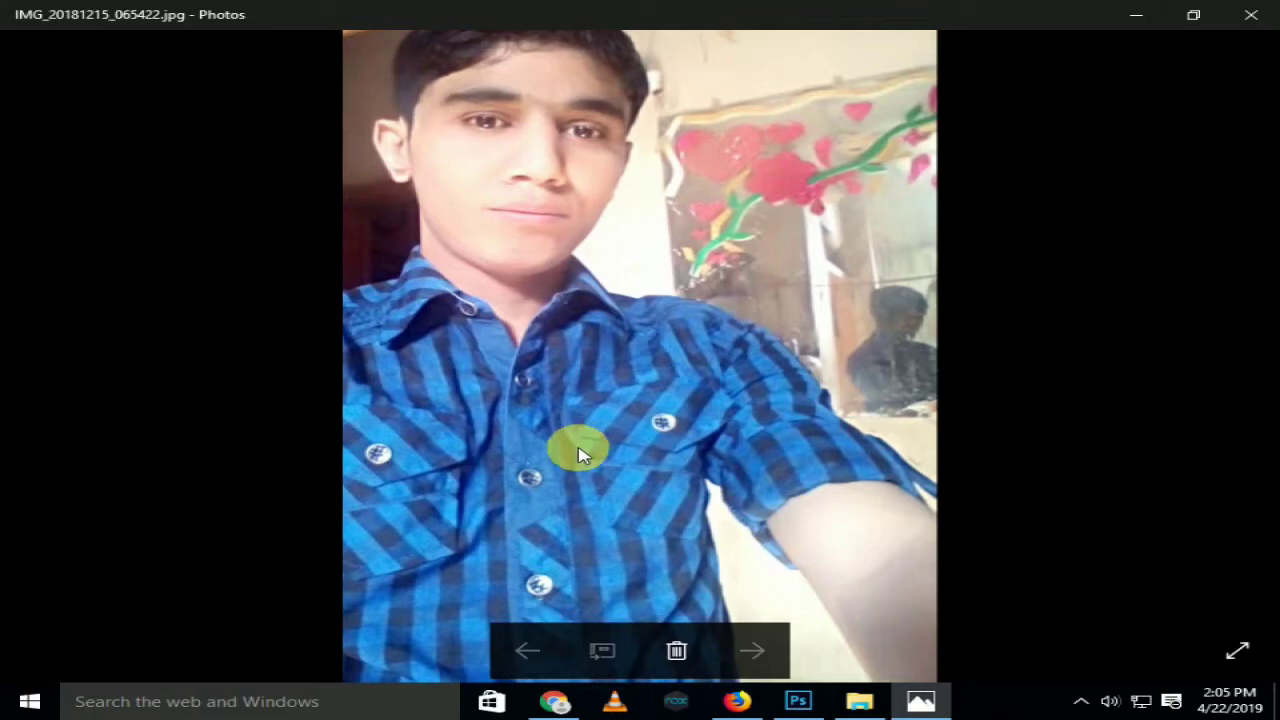
pyautogui.click(1251, 14)
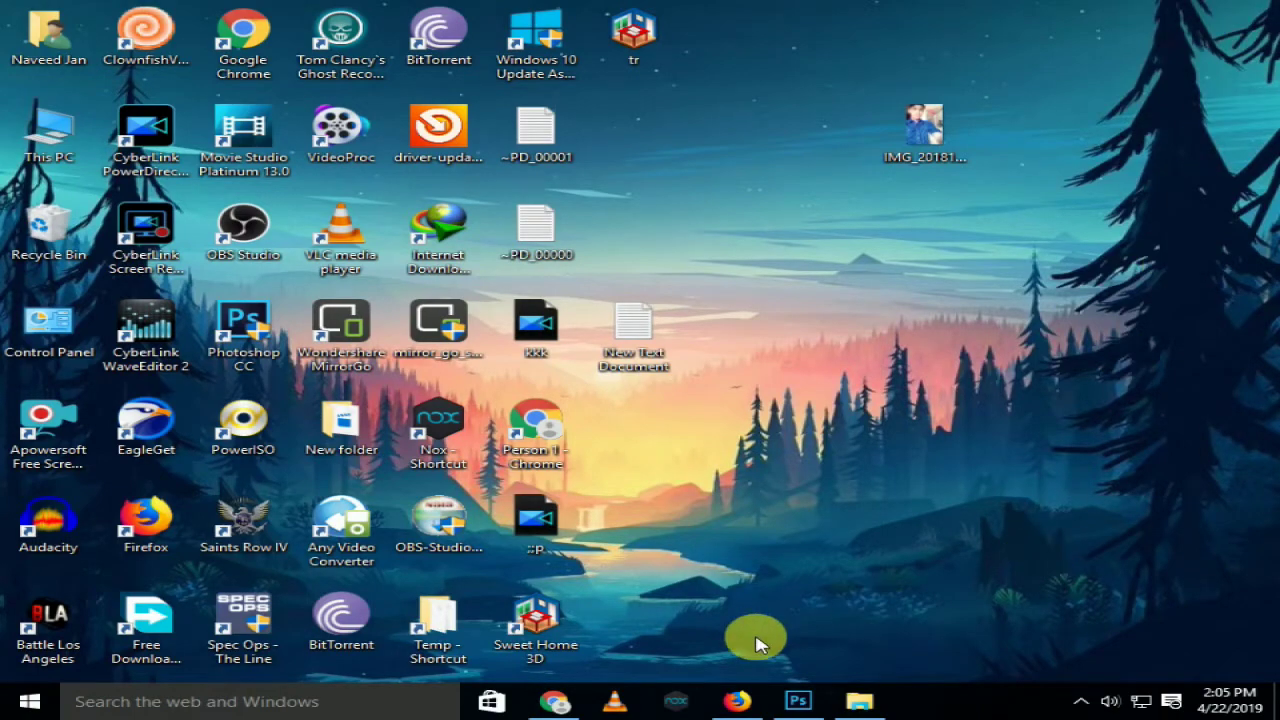
# Step: Float the selfie in its own Photoshop document window and browse the Filter menu
pyautogui.click(799, 700)
pyautogui.moveTo(330, 67); pyautogui.dragTo(356, 120)
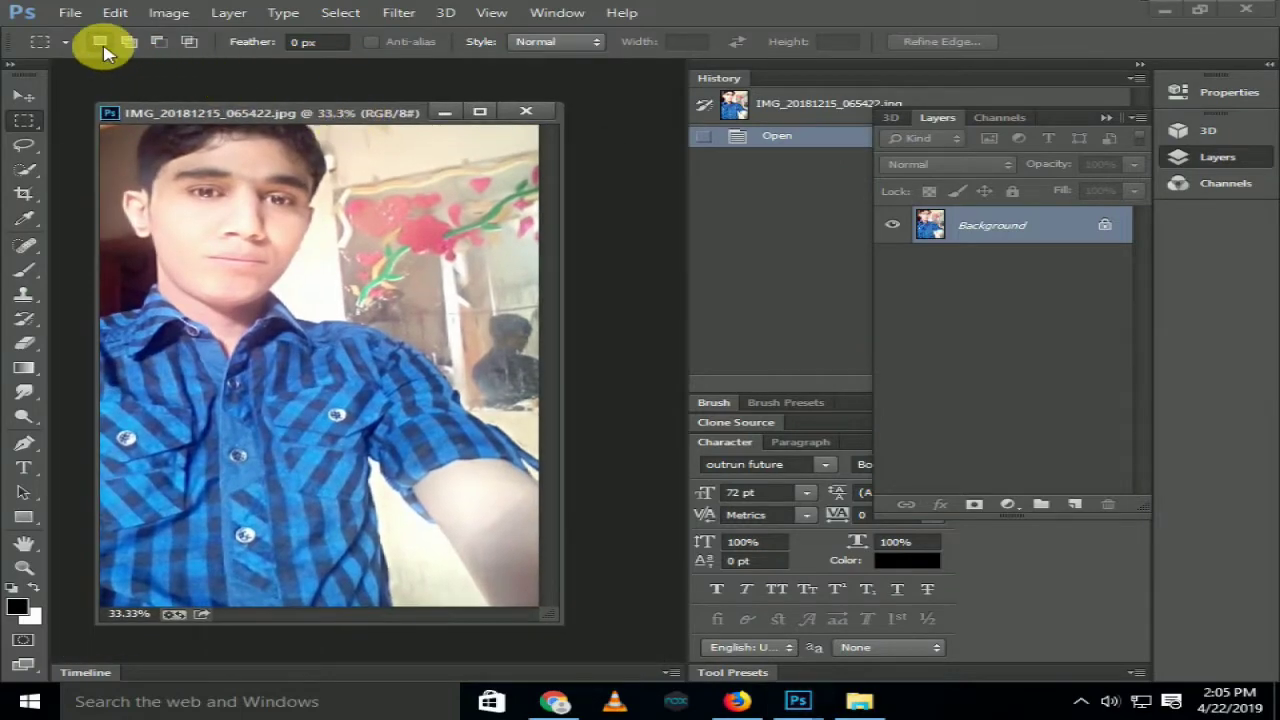
pyautogui.click(68, 18)
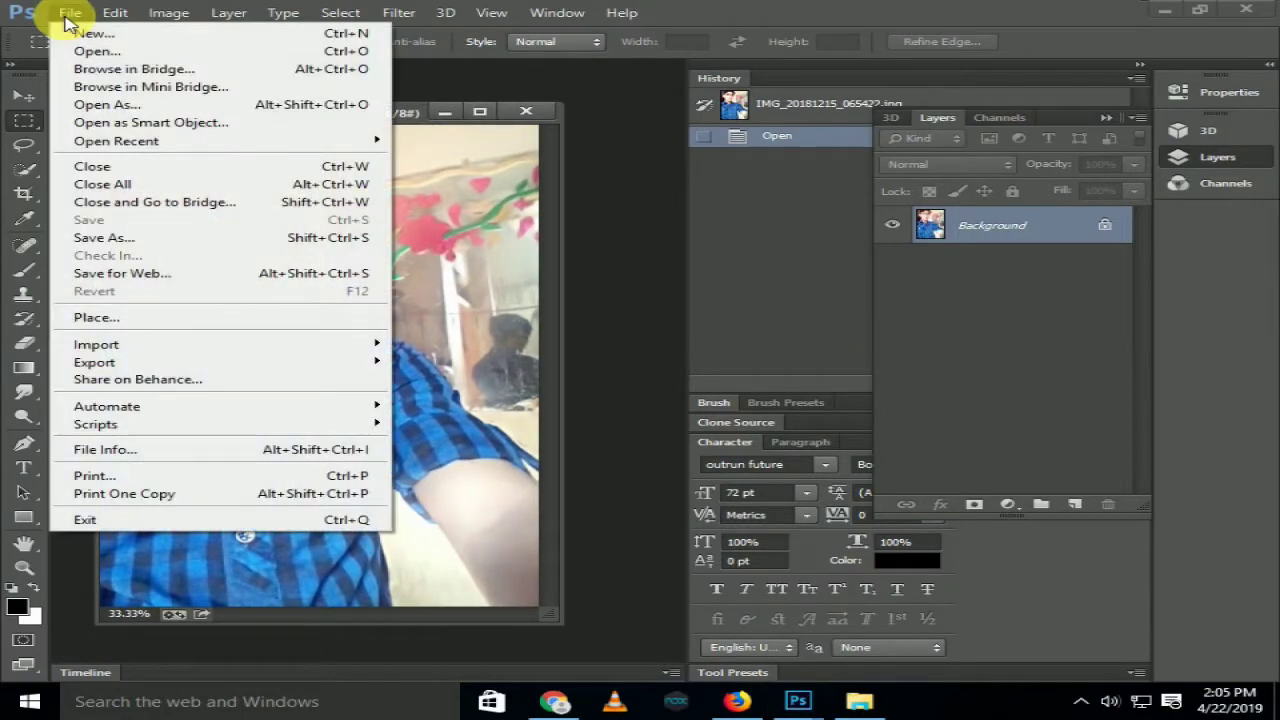
pyautogui.click(66, 16)
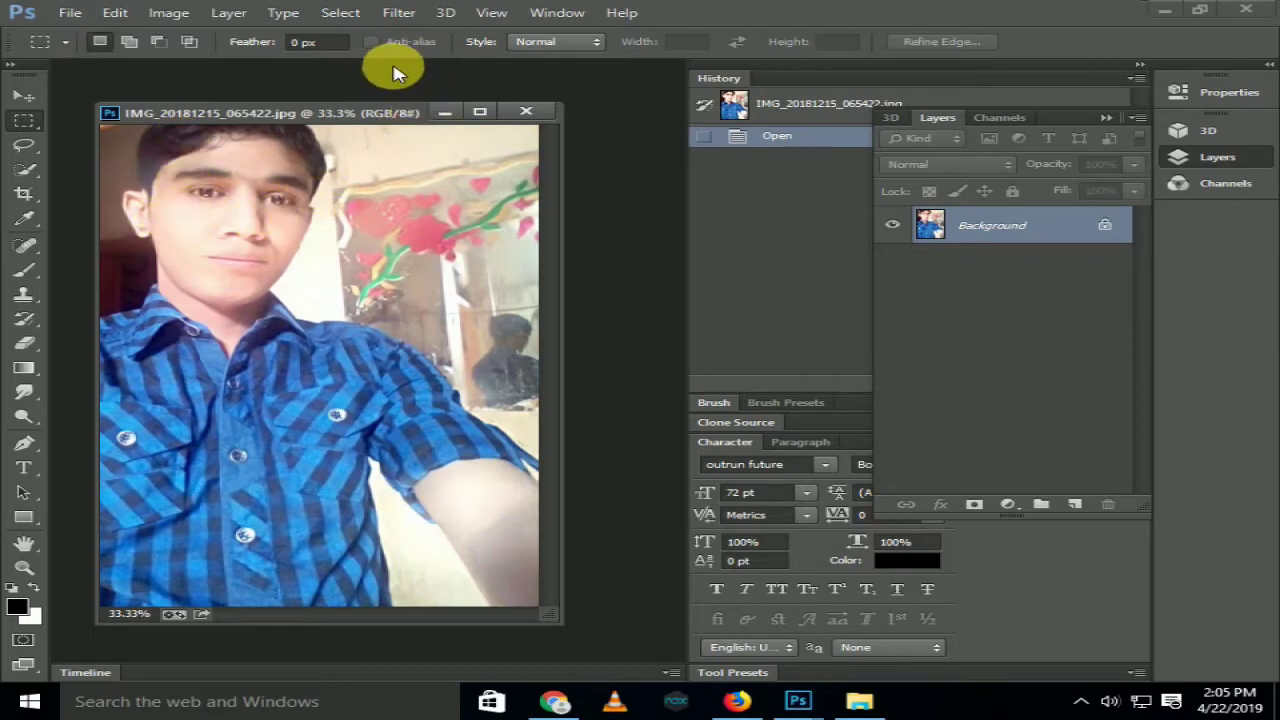
pyautogui.click(393, 22)
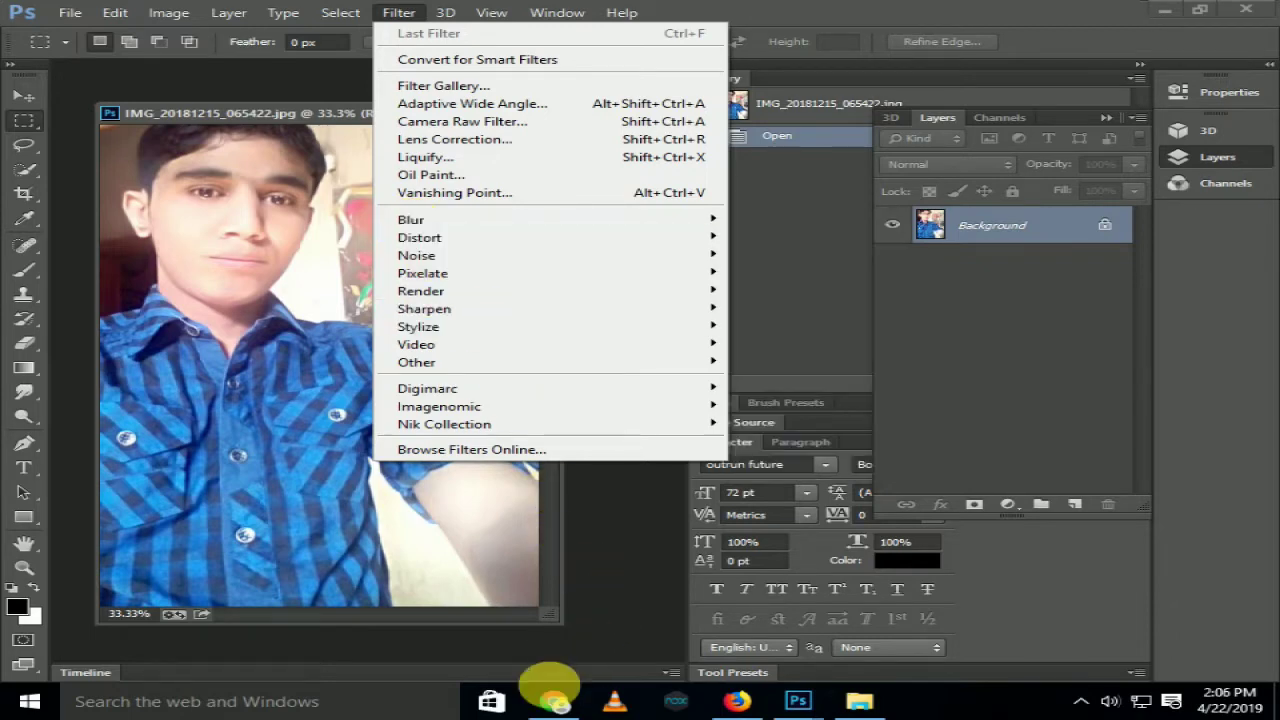
pyautogui.click(550, 702)
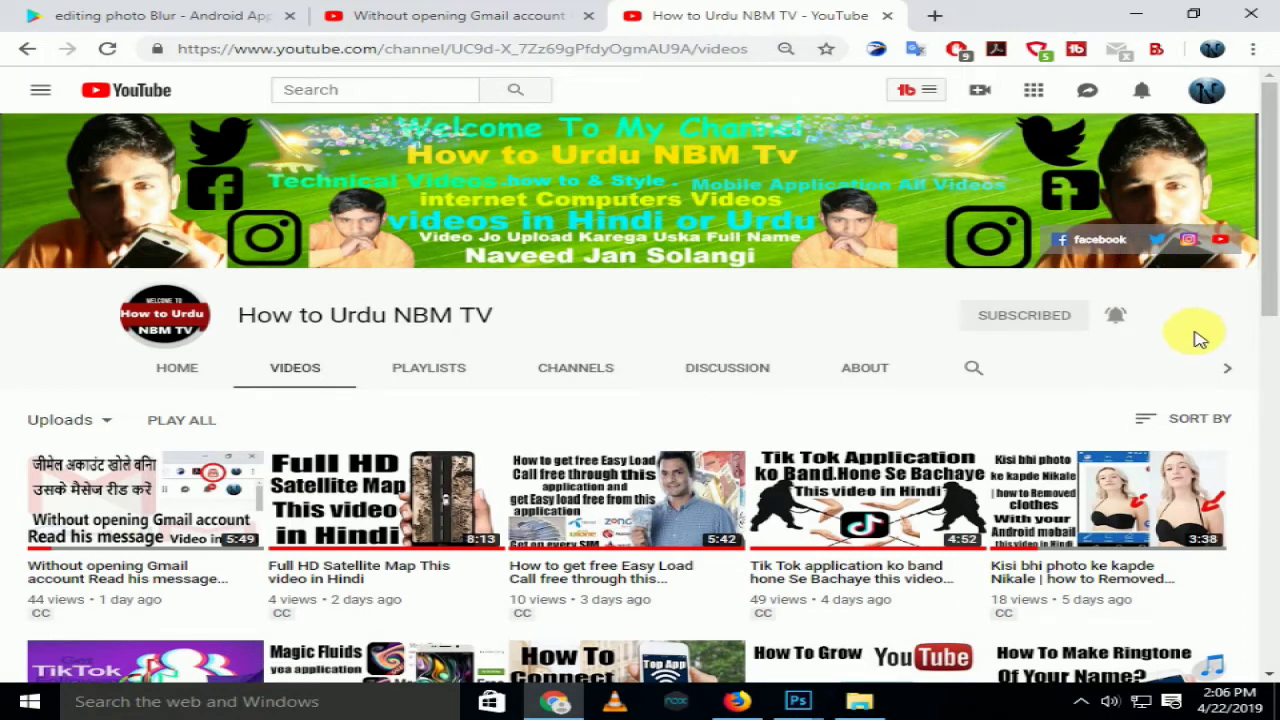
# Step: Scroll through the How to Urdu NBM TV channel's Videos page and back to the top
pyautogui.scroll(-3, 1171, 363)
pyautogui.scroll(-2, 255, 470)
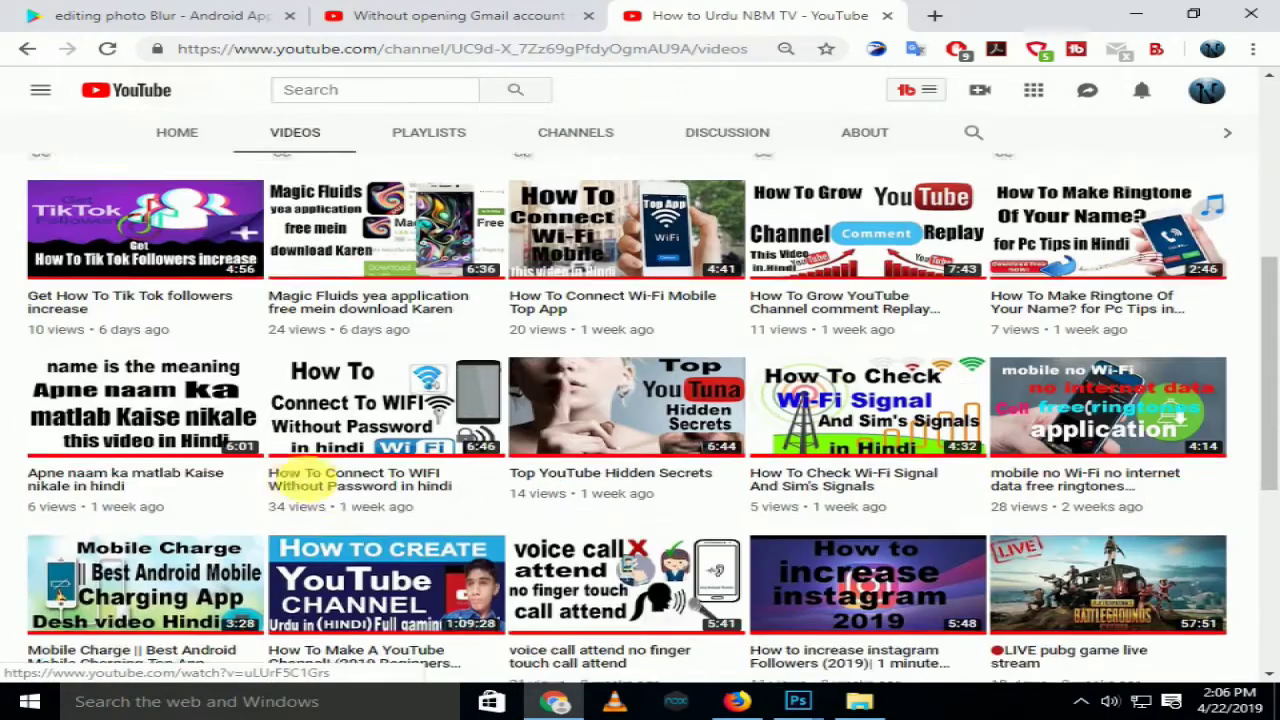
pyautogui.scroll(2, 550, 487)
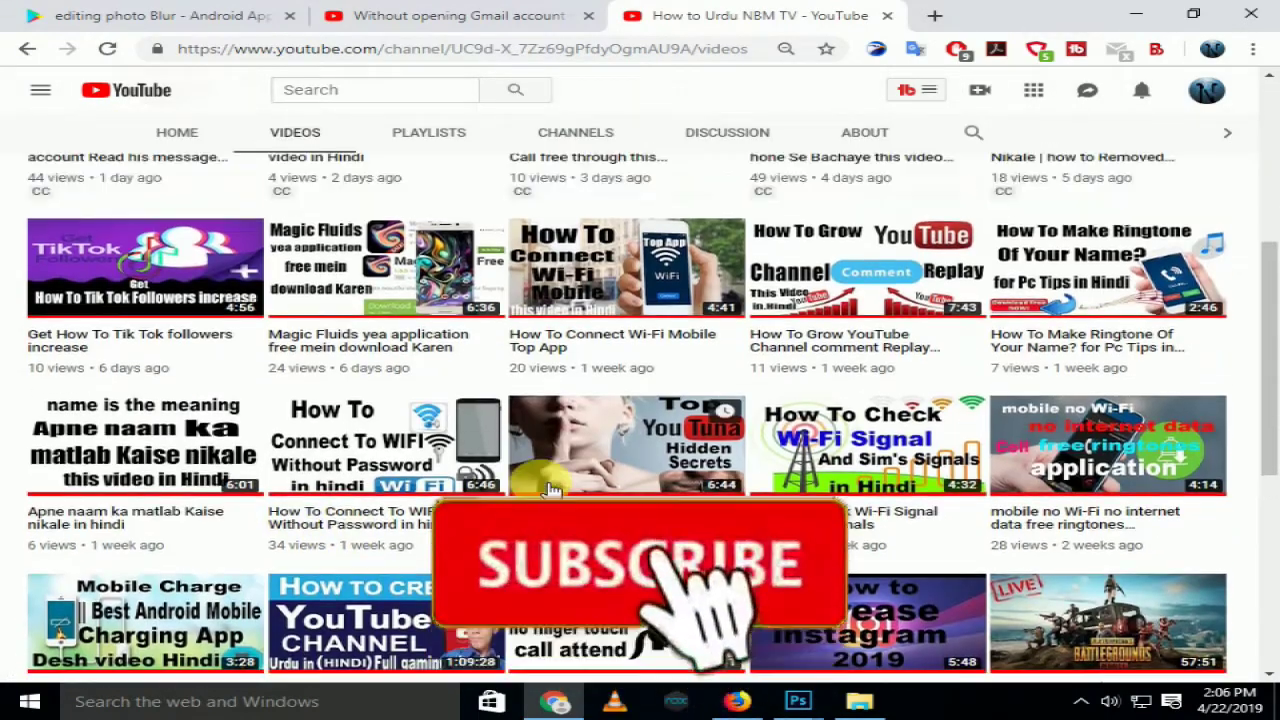
pyautogui.scroll(3, 540, 490)
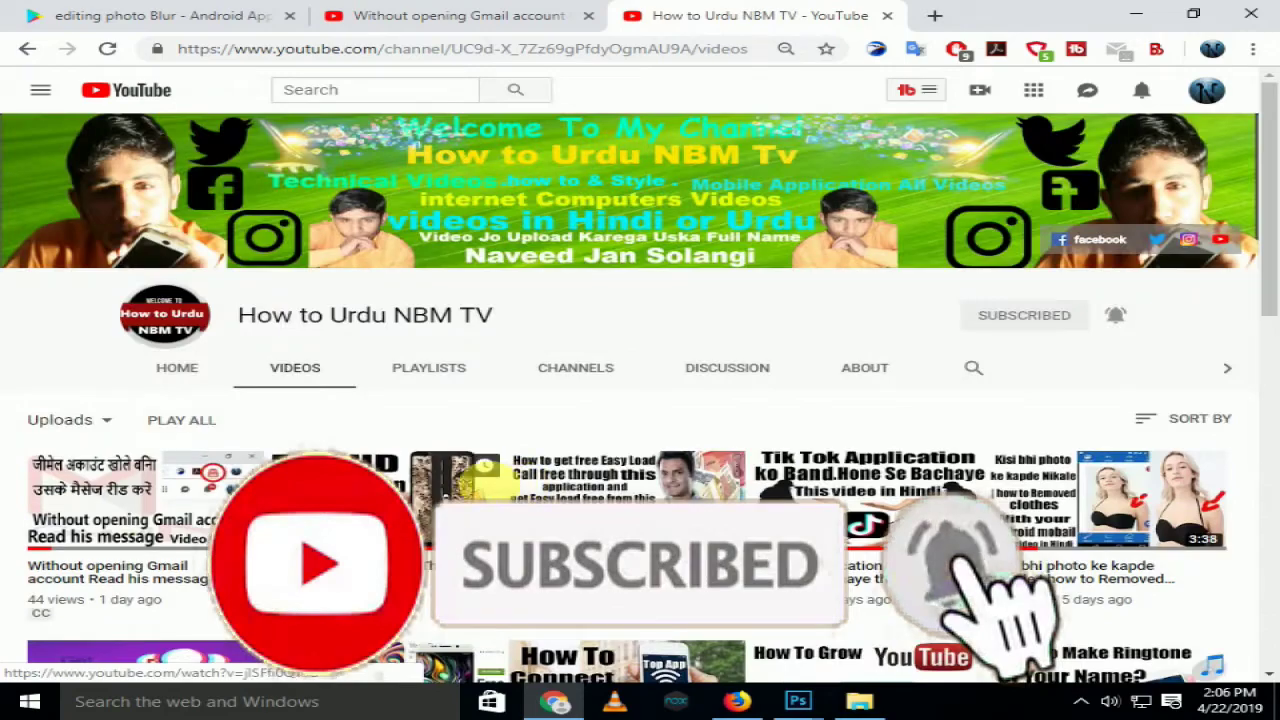
pyautogui.scroll(-2, 216, 470)
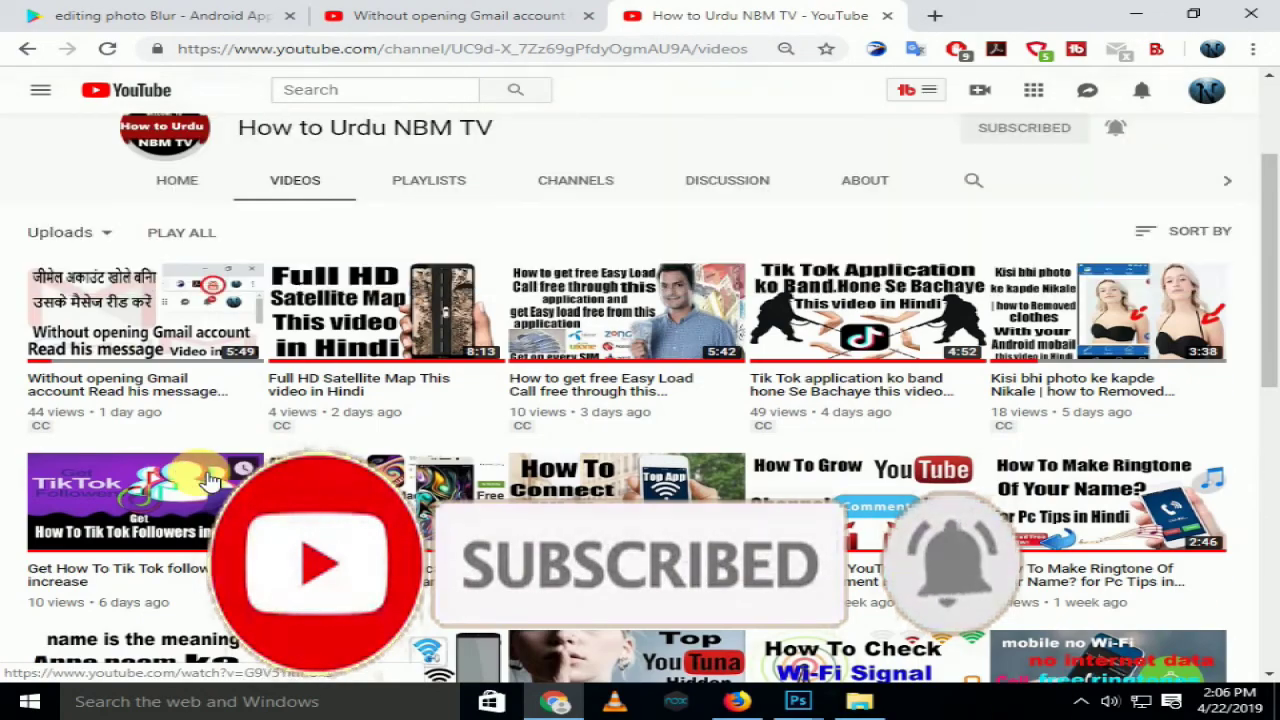
pyautogui.scroll(-3, 230, 475)
pyautogui.scroll(-3, 250, 470)
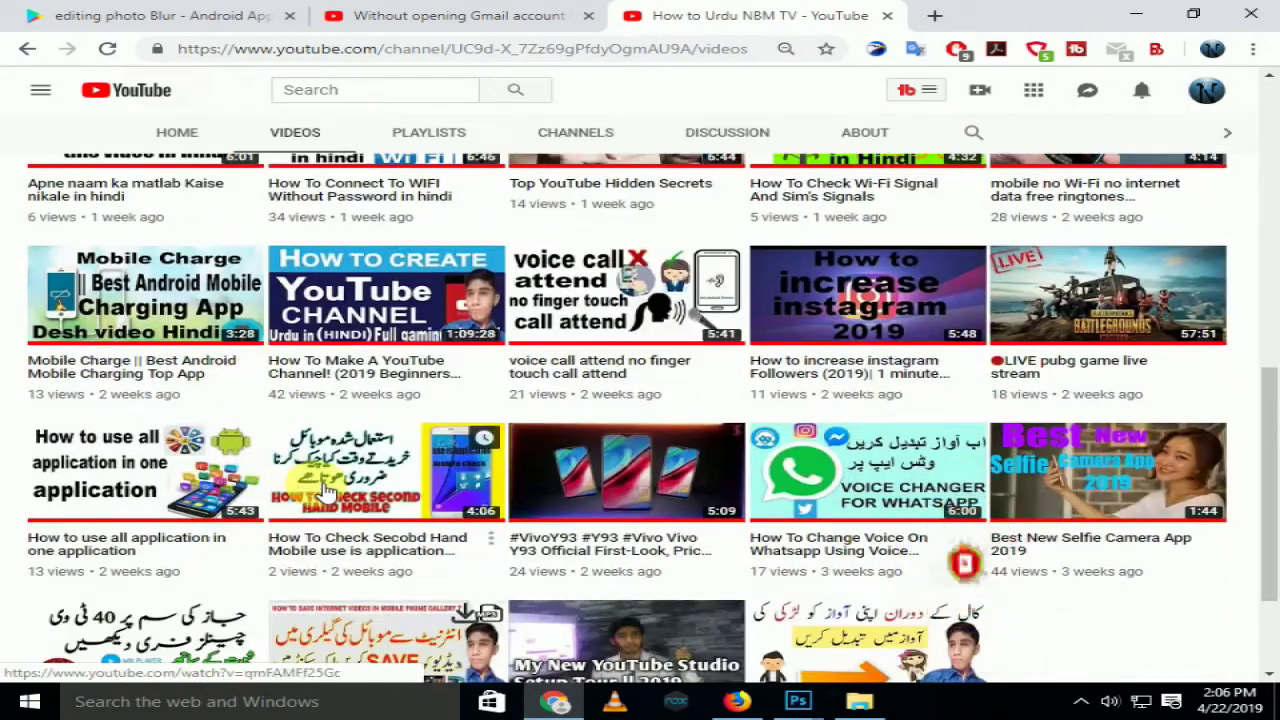
pyautogui.scroll(3, 325, 490)
pyautogui.scroll(5, 325, 490)
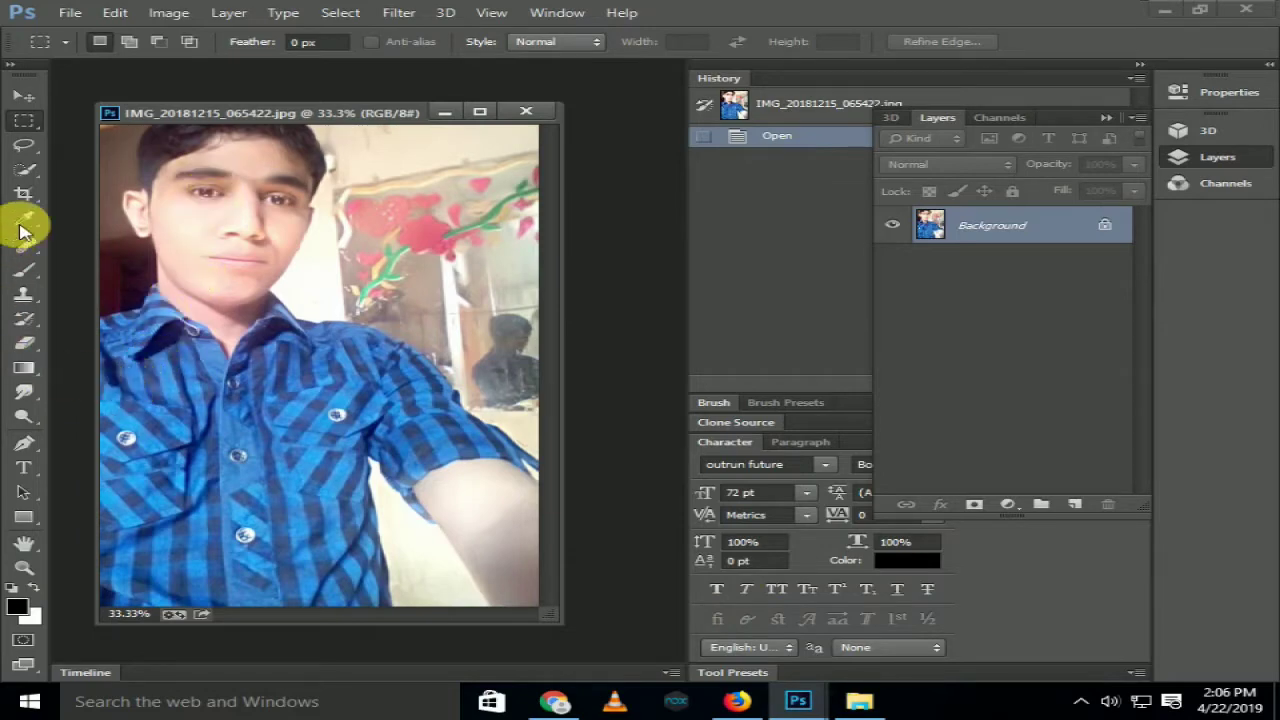
# Step: Try the Quick Selection and Pen tools in the Photoshop toolbar
pyautogui.click(26, 172)
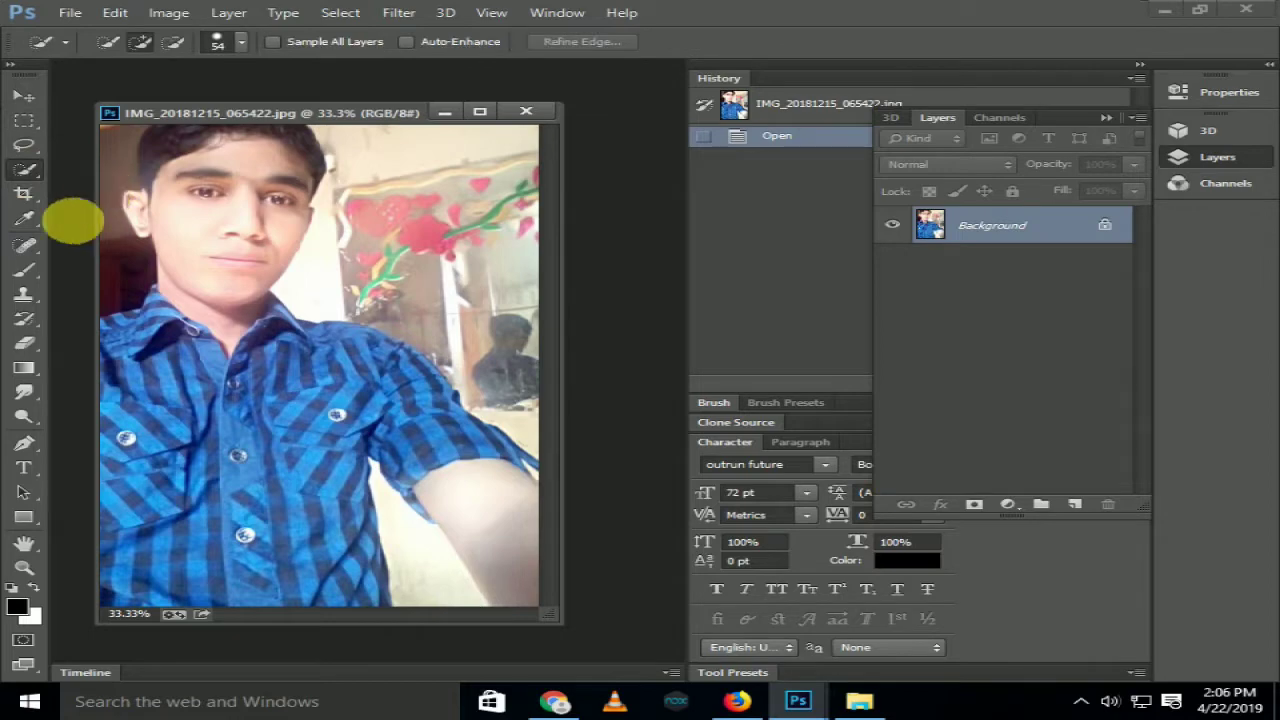
pyautogui.click(27, 457)
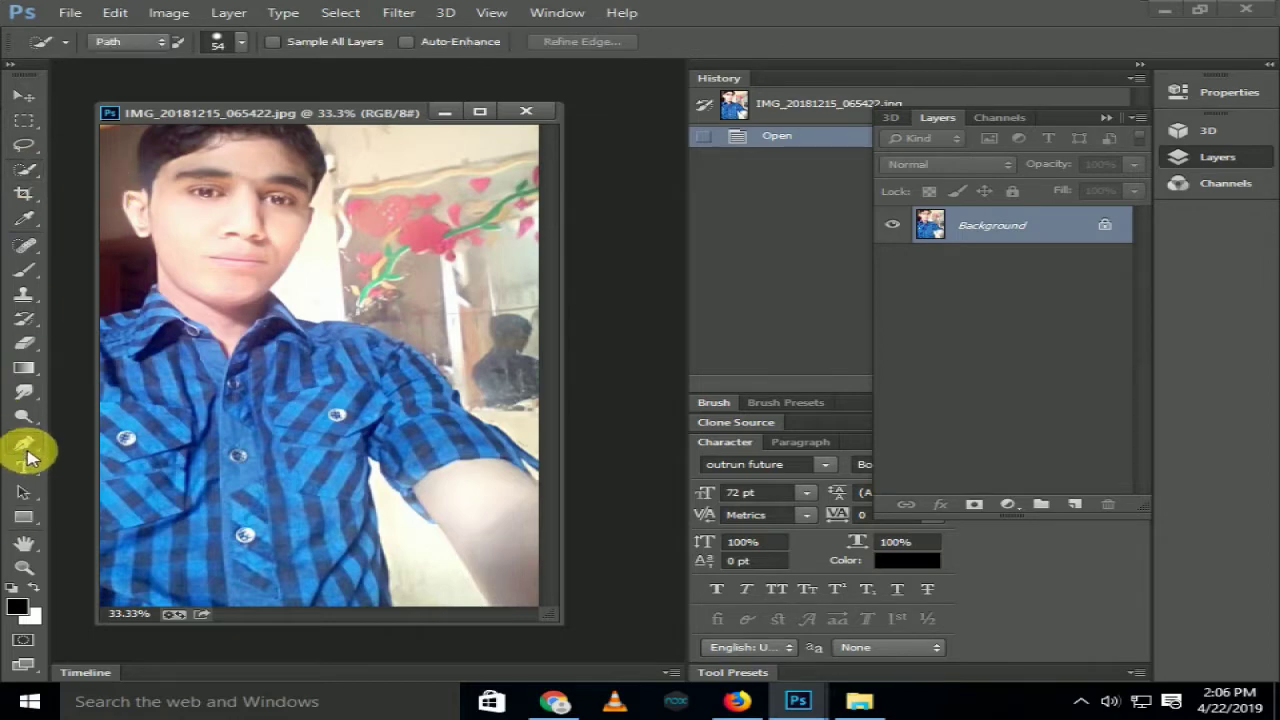
pyautogui.click(70, 445)
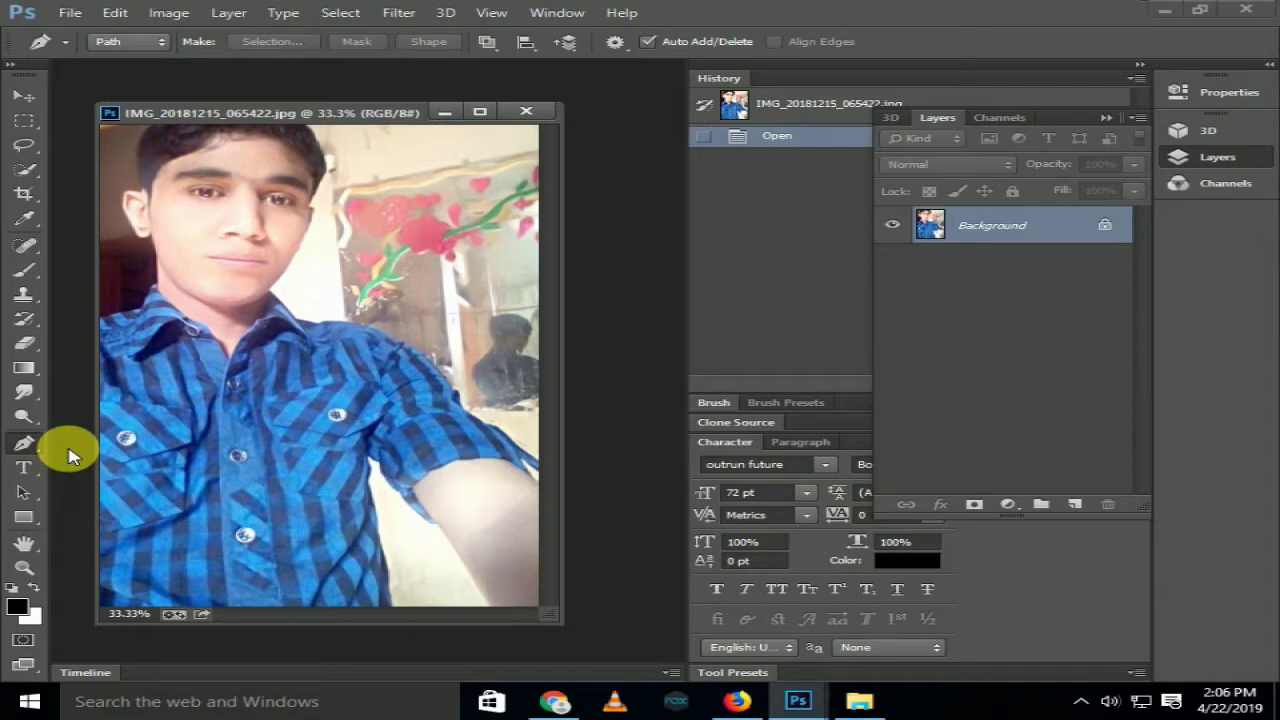
# Step: Zoom to 200% on the shirt's left shoulder edge, then pick the Pen tool
pyautogui.click(24, 566)
pyautogui.moveTo(124, 333); pyautogui.dragTo(218, 413)
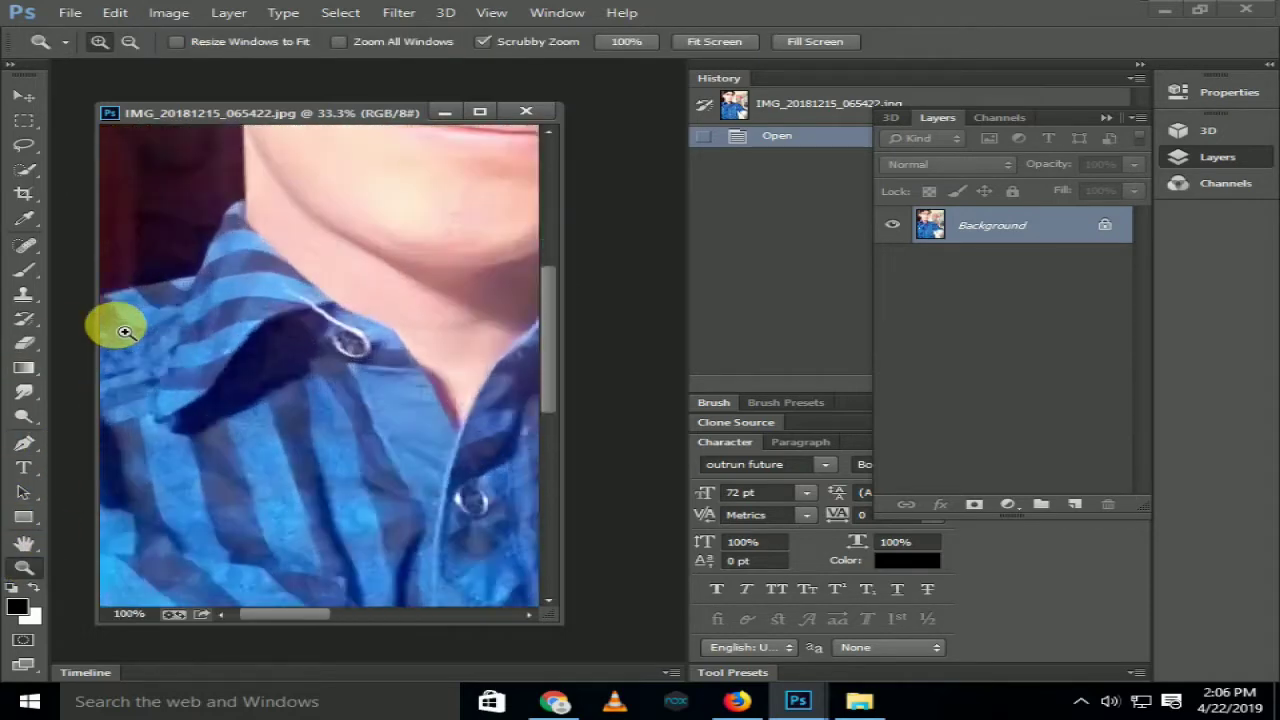
pyautogui.rightClick(167, 346)
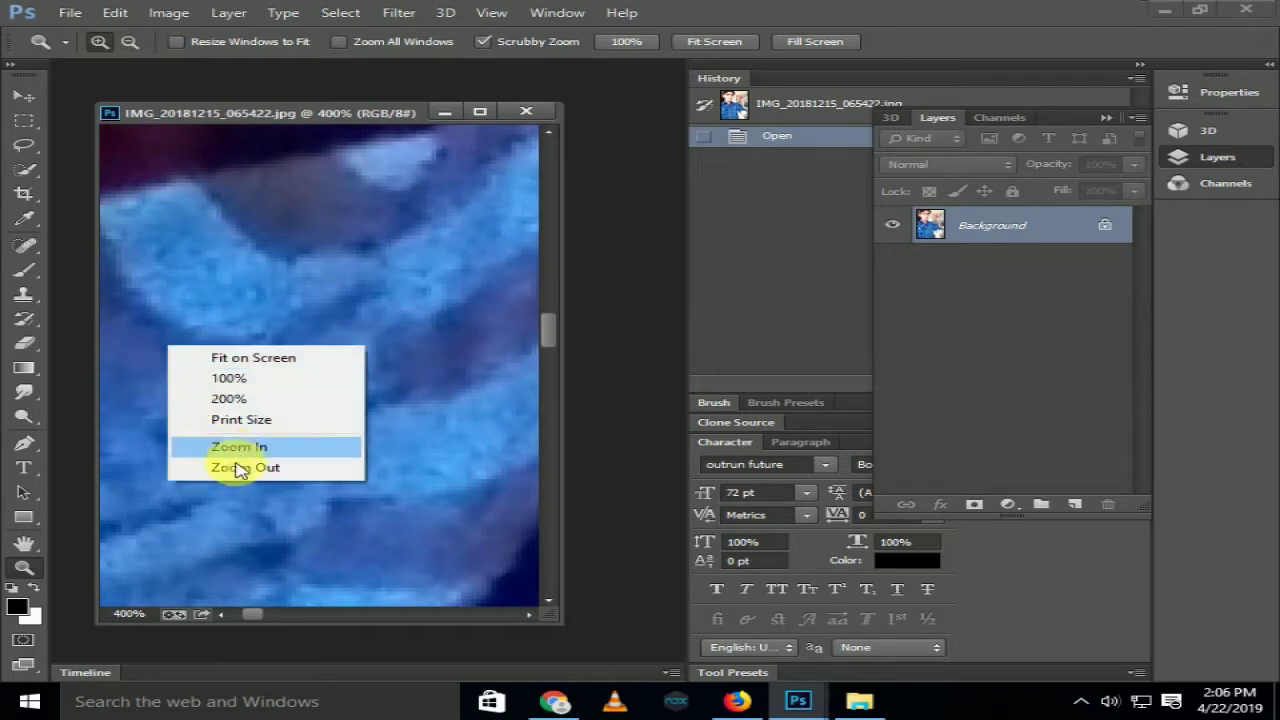
pyautogui.click(251, 447)
pyautogui.rightClick(198, 390)
pyautogui.click(300, 510)
pyautogui.rightClick(160, 400)
pyautogui.click(217, 520)
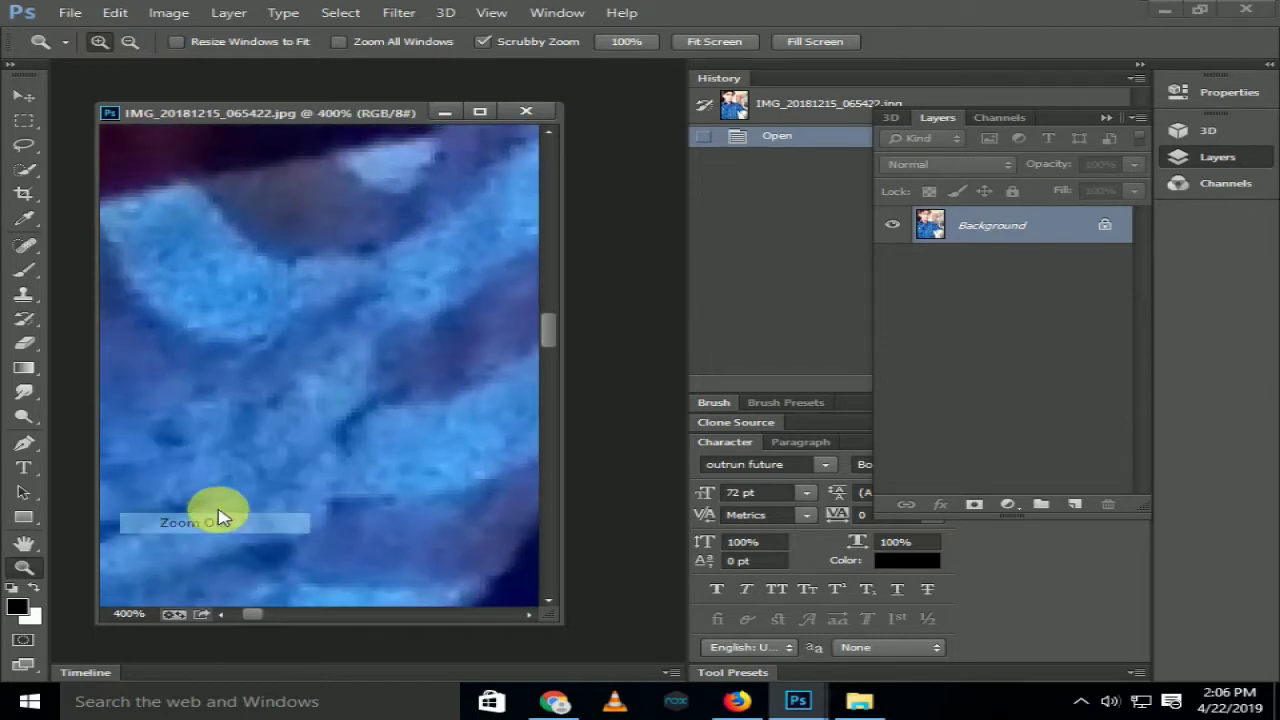
pyautogui.rightClick(166, 362)
pyautogui.click(268, 483)
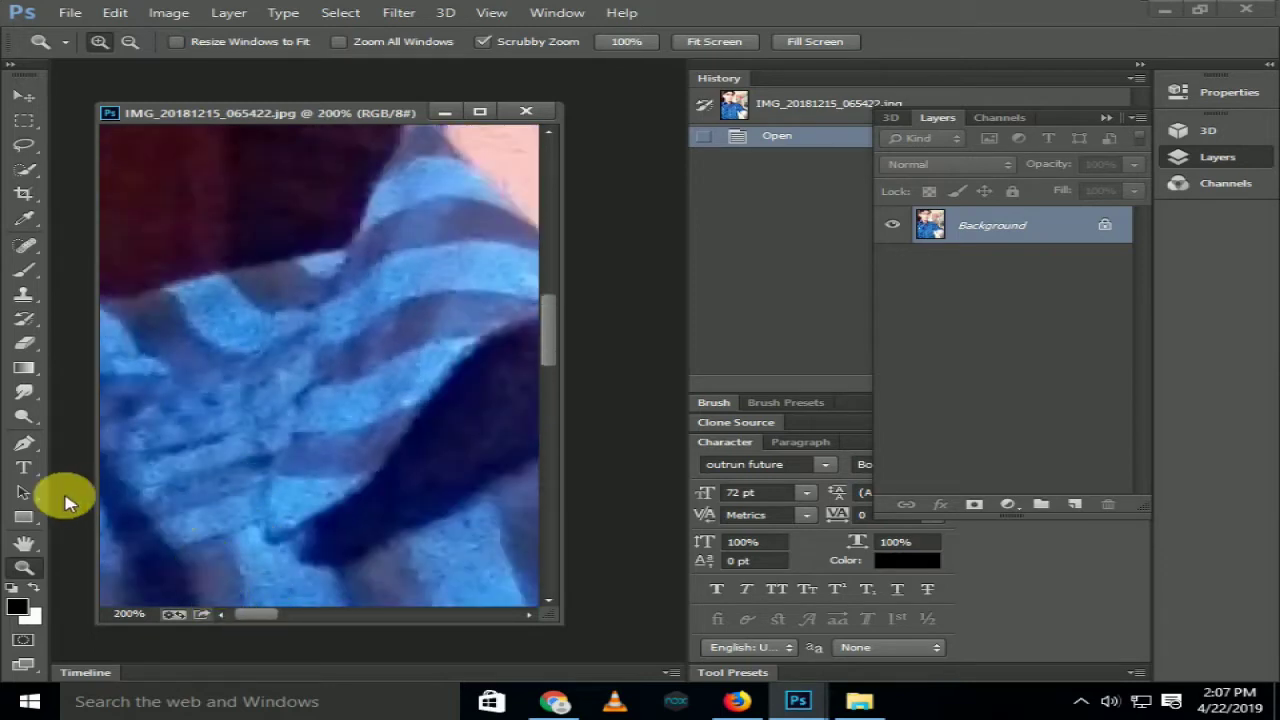
pyautogui.click(27, 450)
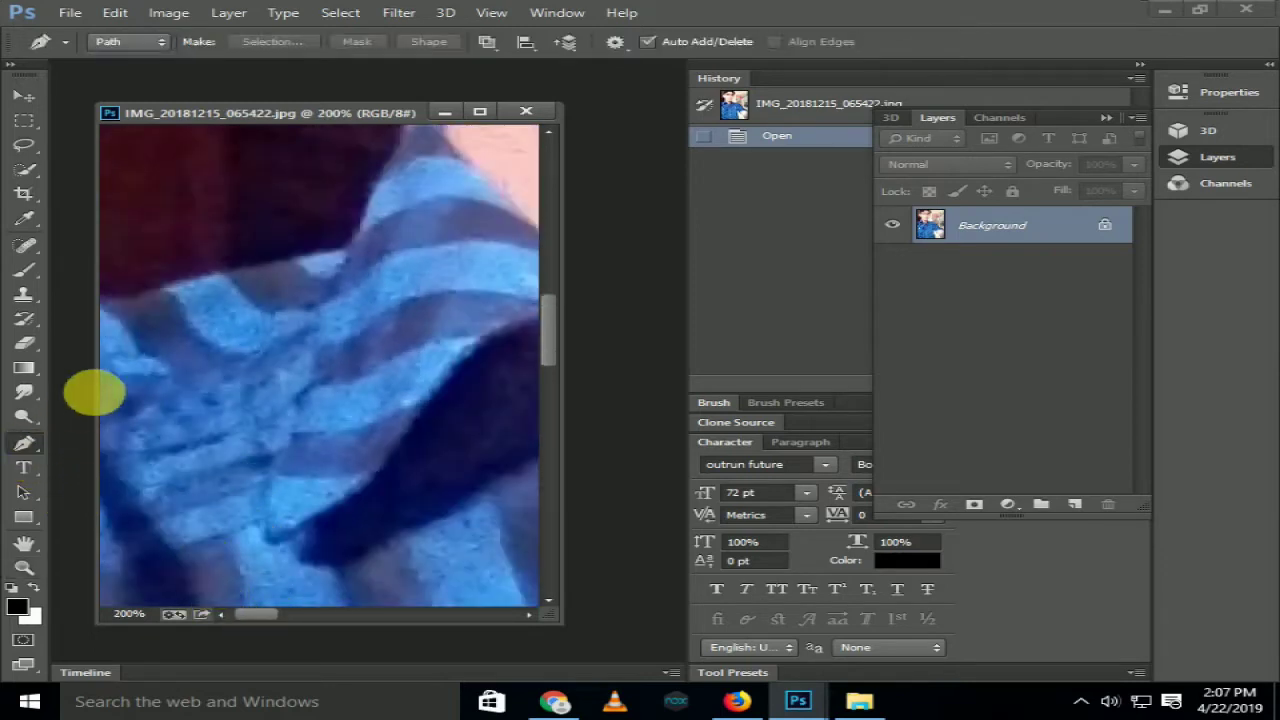
# Step: Place pen anchors along the shoulder outline and down the person's left side
pyautogui.click(102, 298)
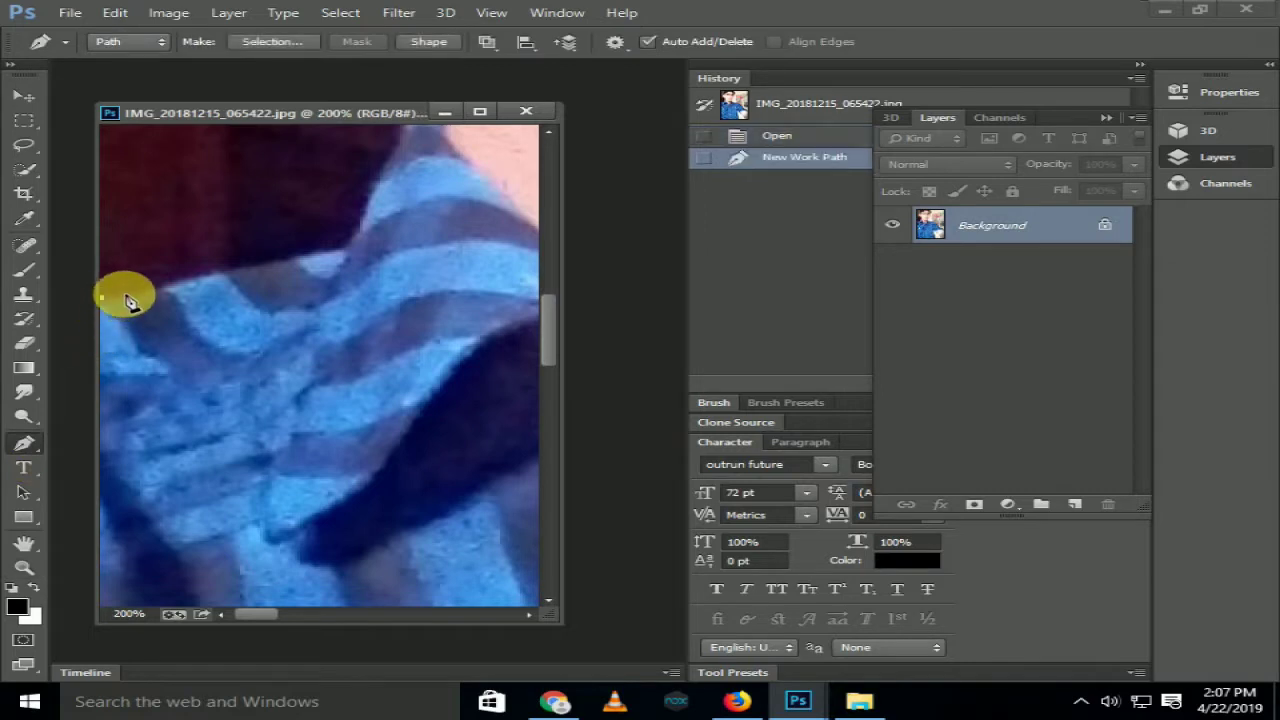
pyautogui.click(126, 296)
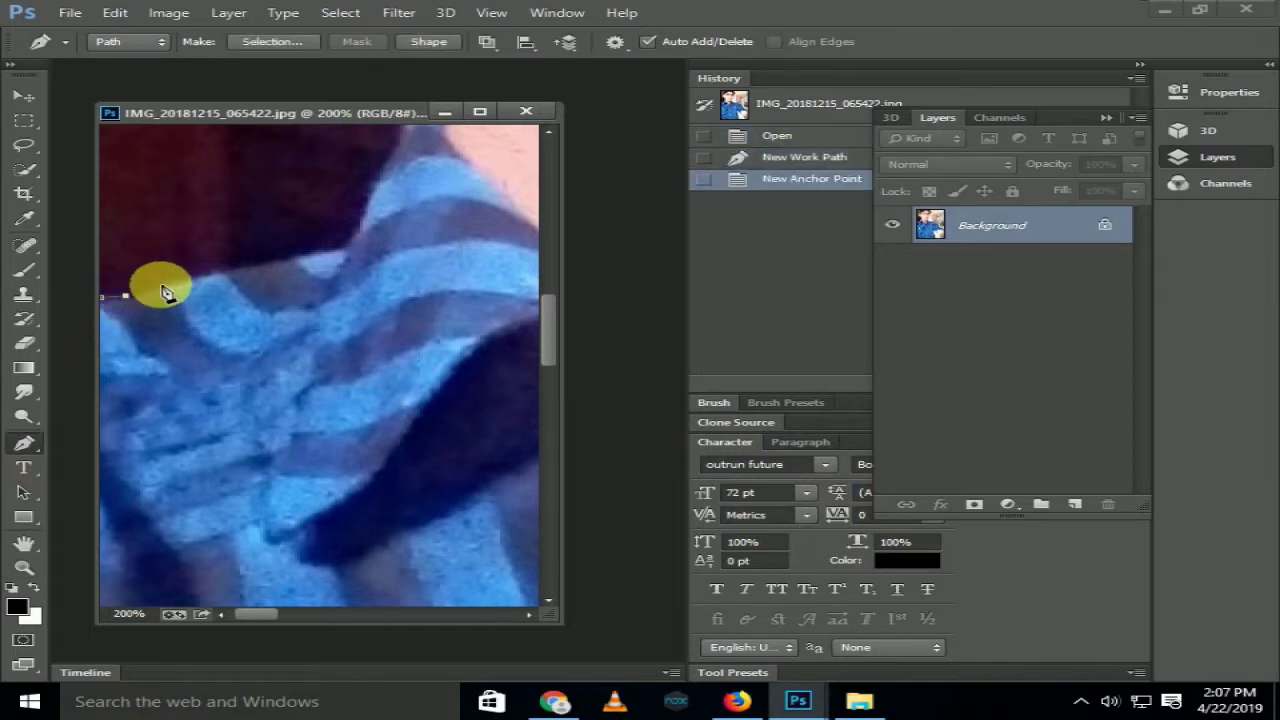
pyautogui.click(160, 285)
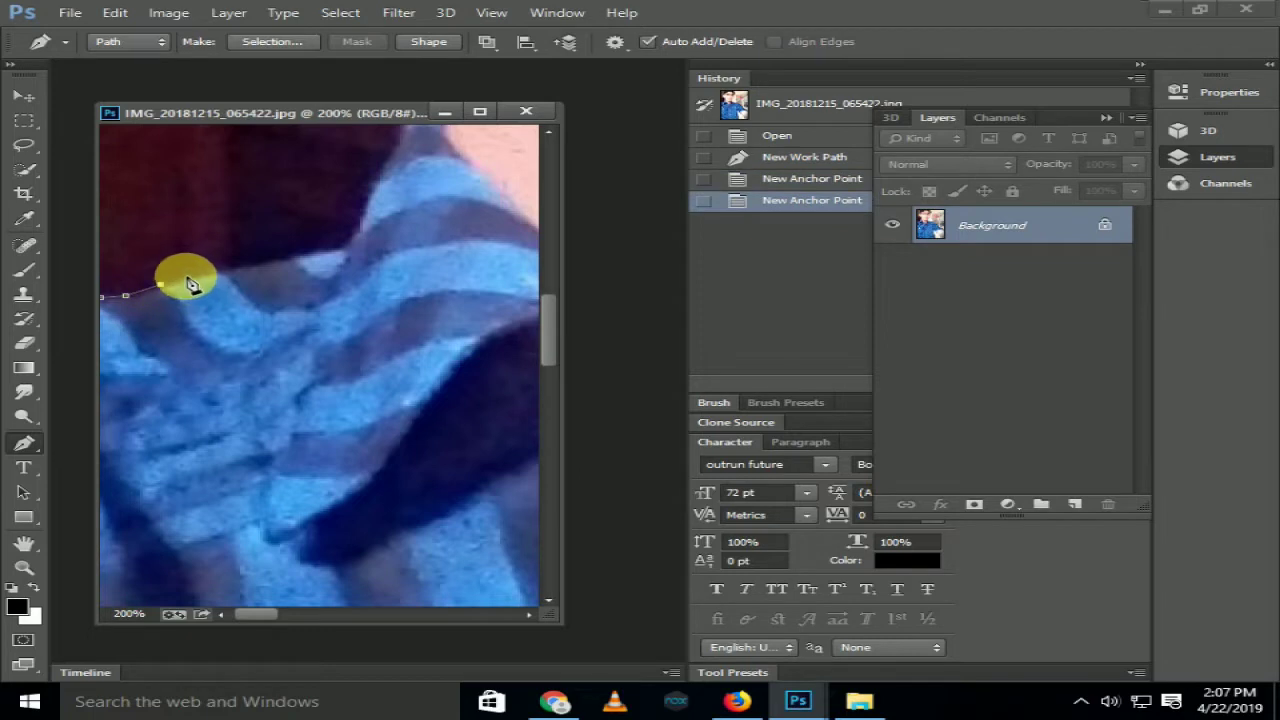
pyautogui.click(186, 277)
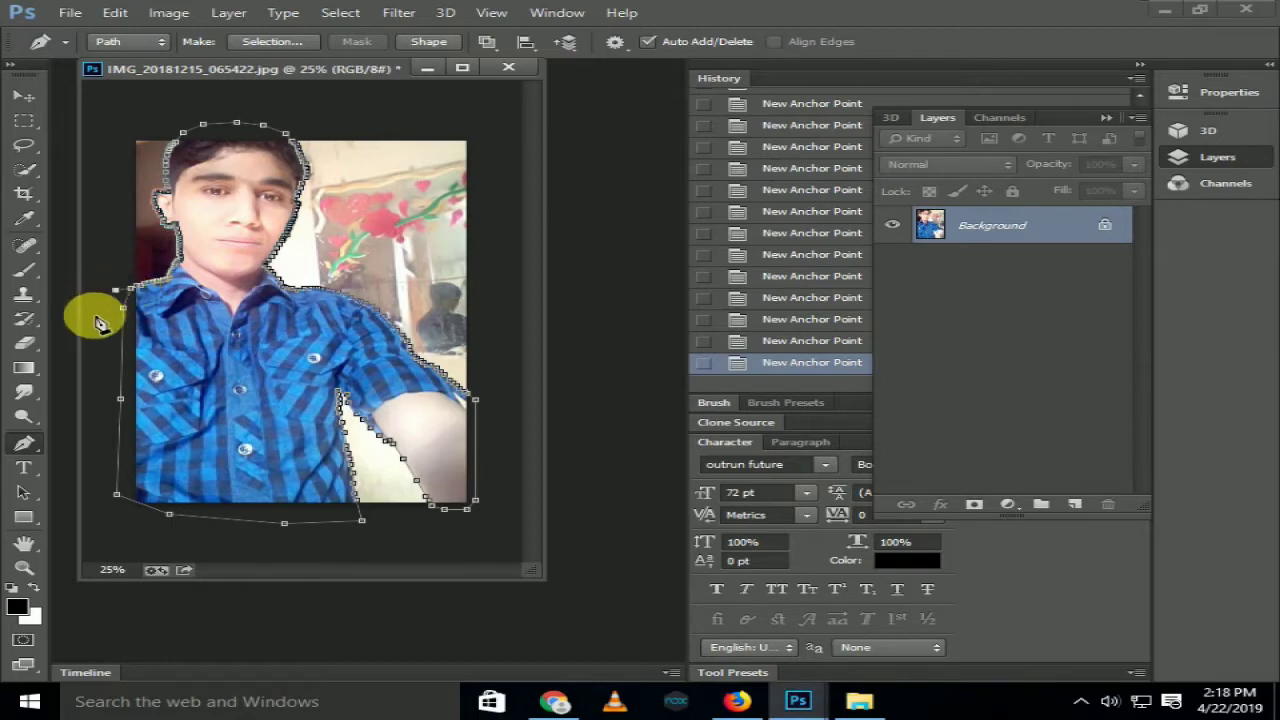
pyautogui.click(94, 326)
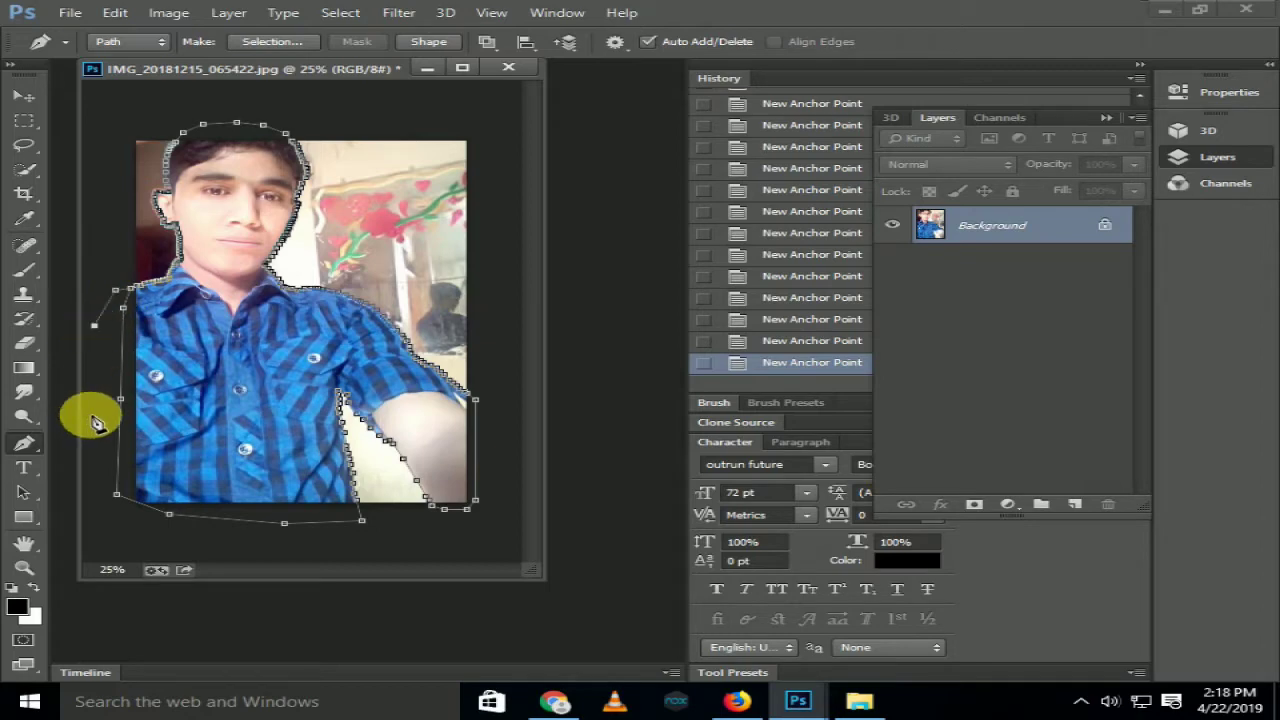
pyautogui.click(90, 414)
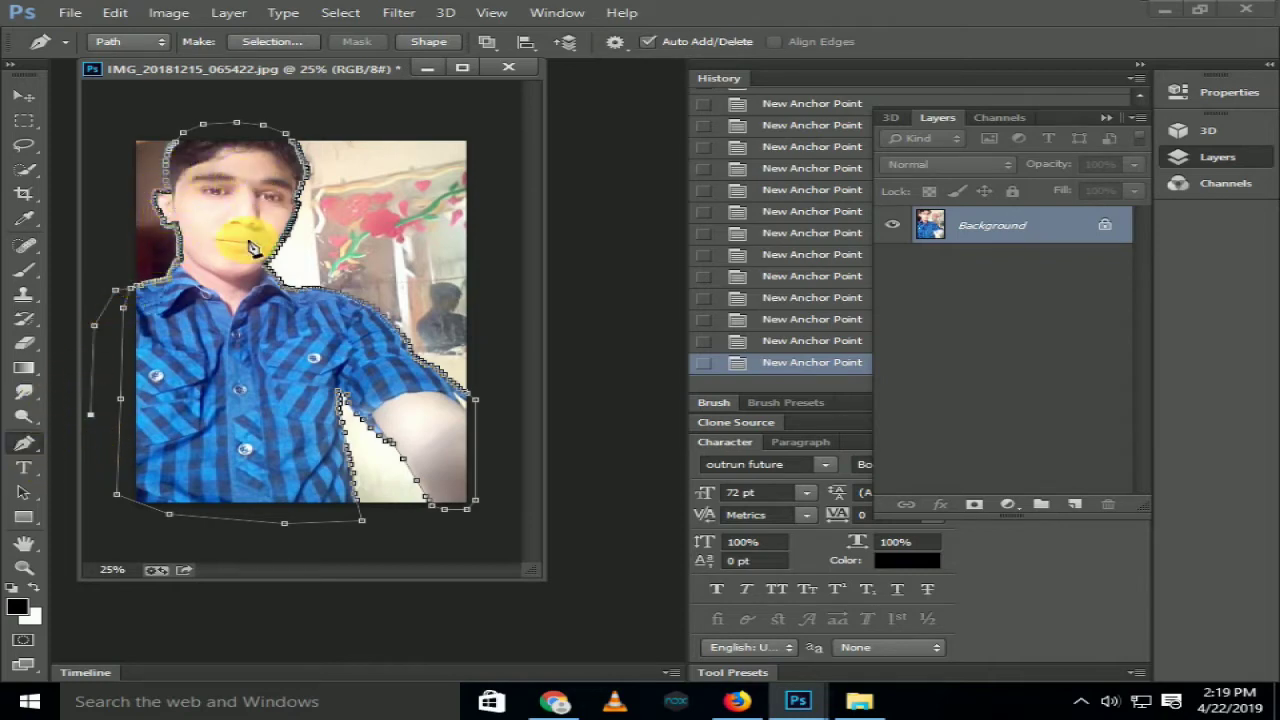
pyautogui.click(93, 457)
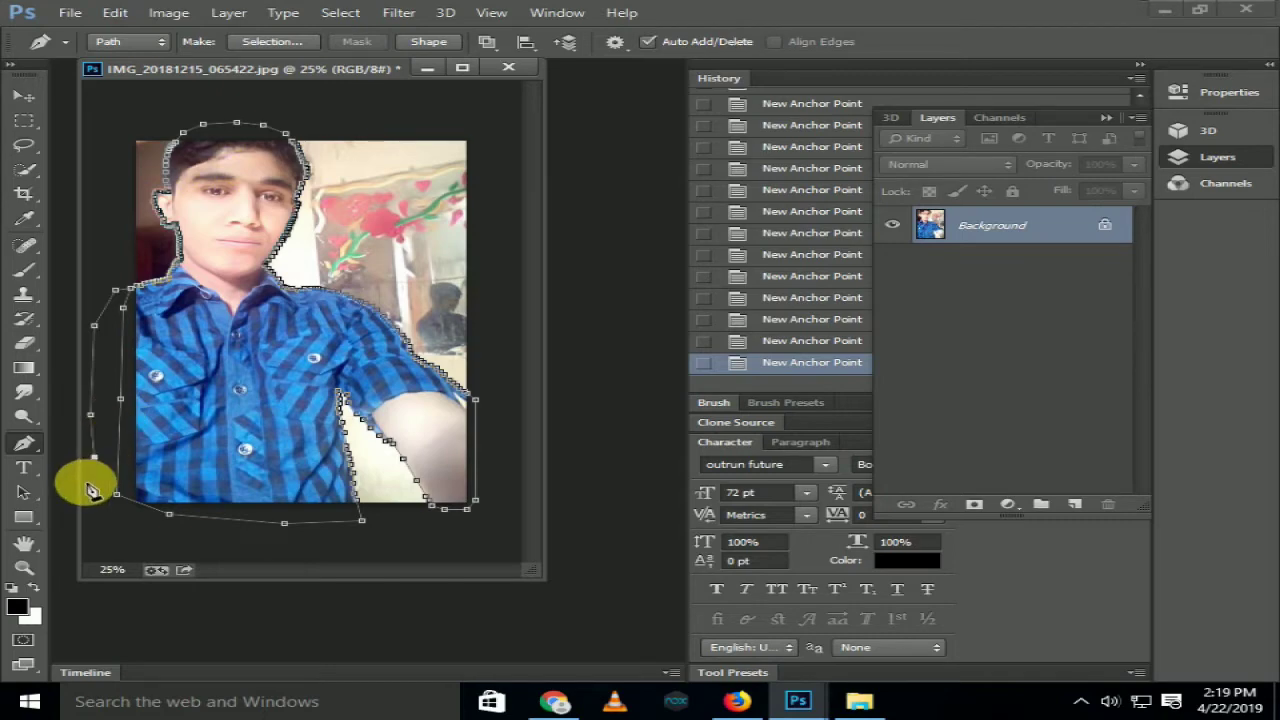
# Step: Run the path below, right of, and above the photo, closing it at the starting anchor
pyautogui.click(168, 531)
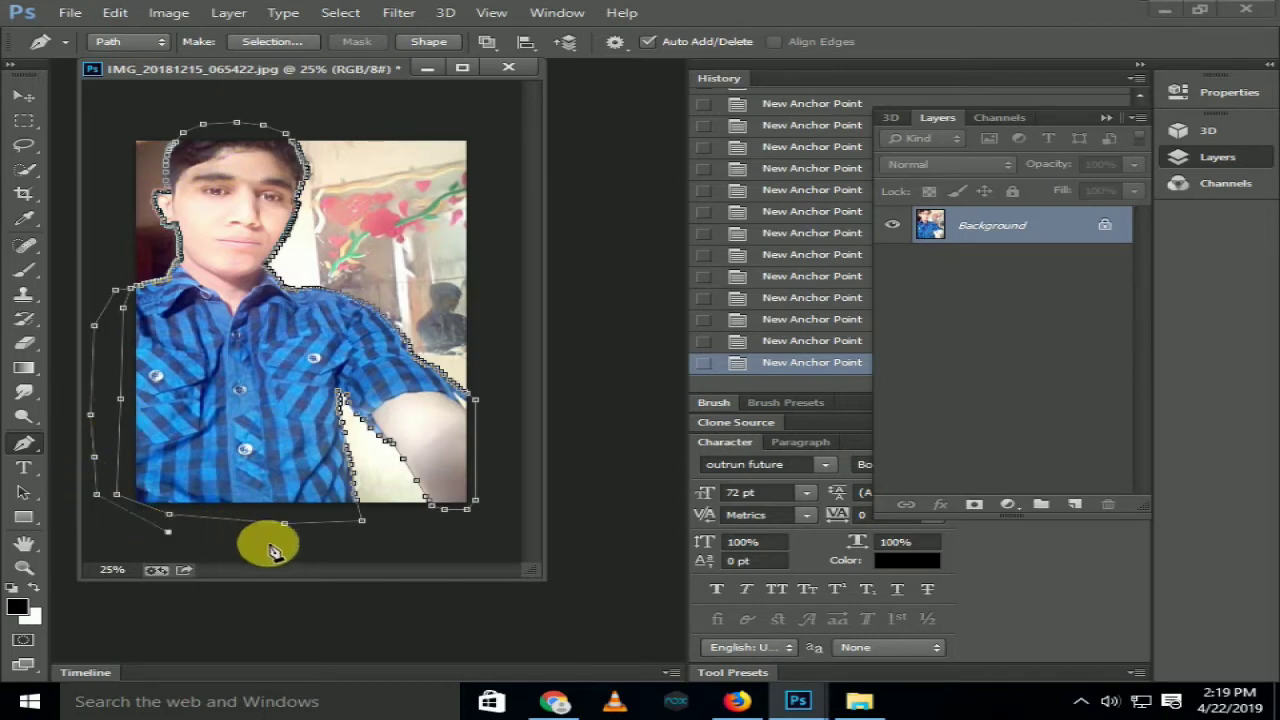
pyautogui.click(304, 542)
pyautogui.click(444, 534)
pyautogui.click(488, 521)
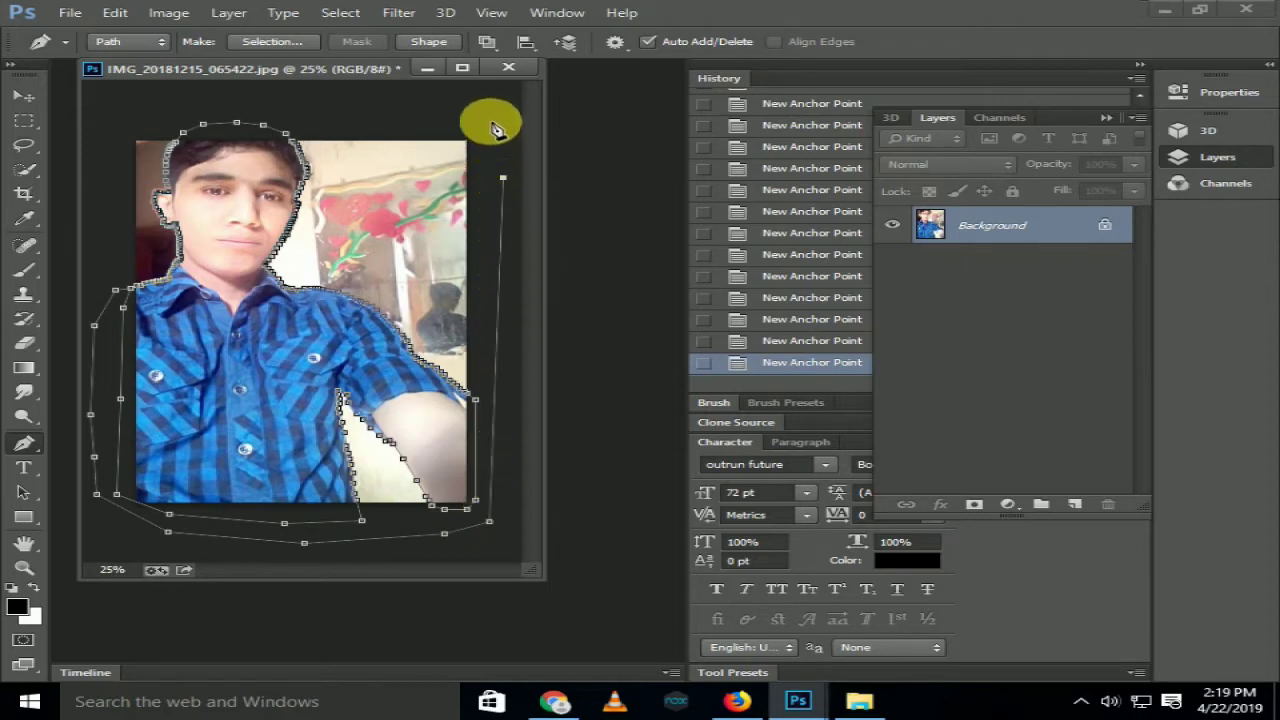
pyautogui.click(490, 121)
pyautogui.click(429, 106)
pyautogui.click(322, 102)
pyautogui.click(169, 109)
pyautogui.click(120, 117)
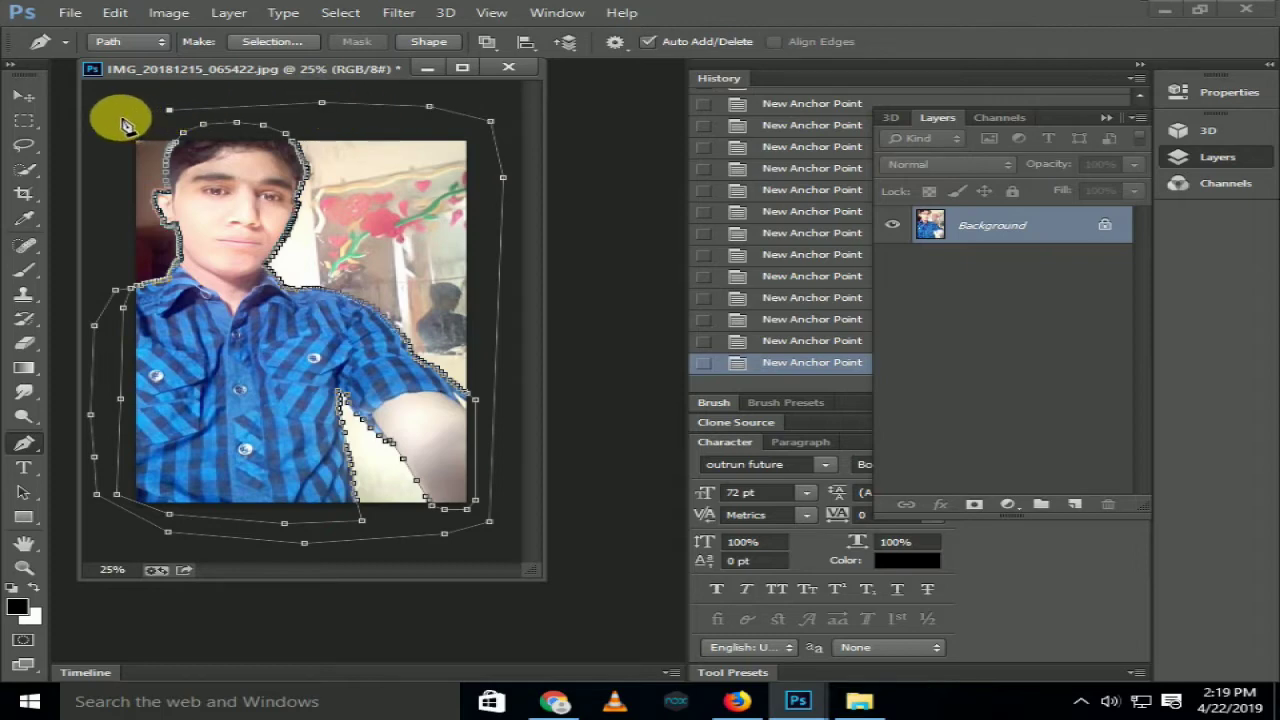
pyautogui.click(110, 196)
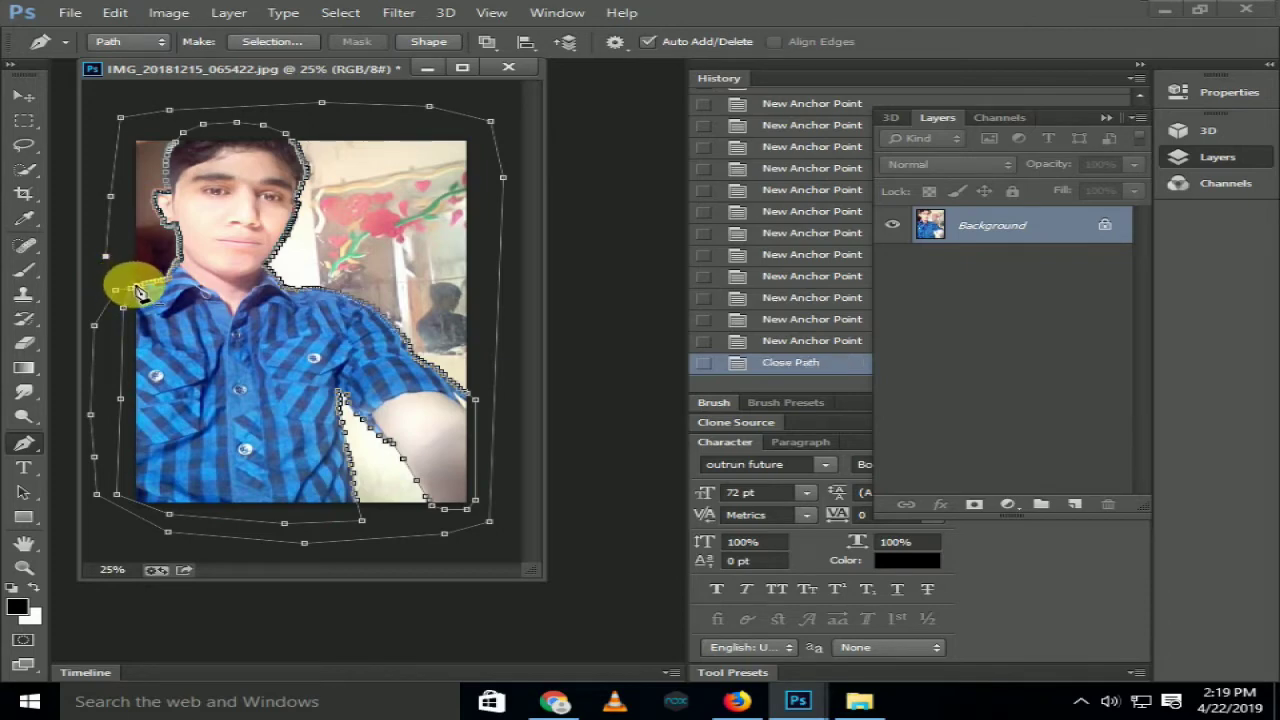
pyautogui.click(133, 284)
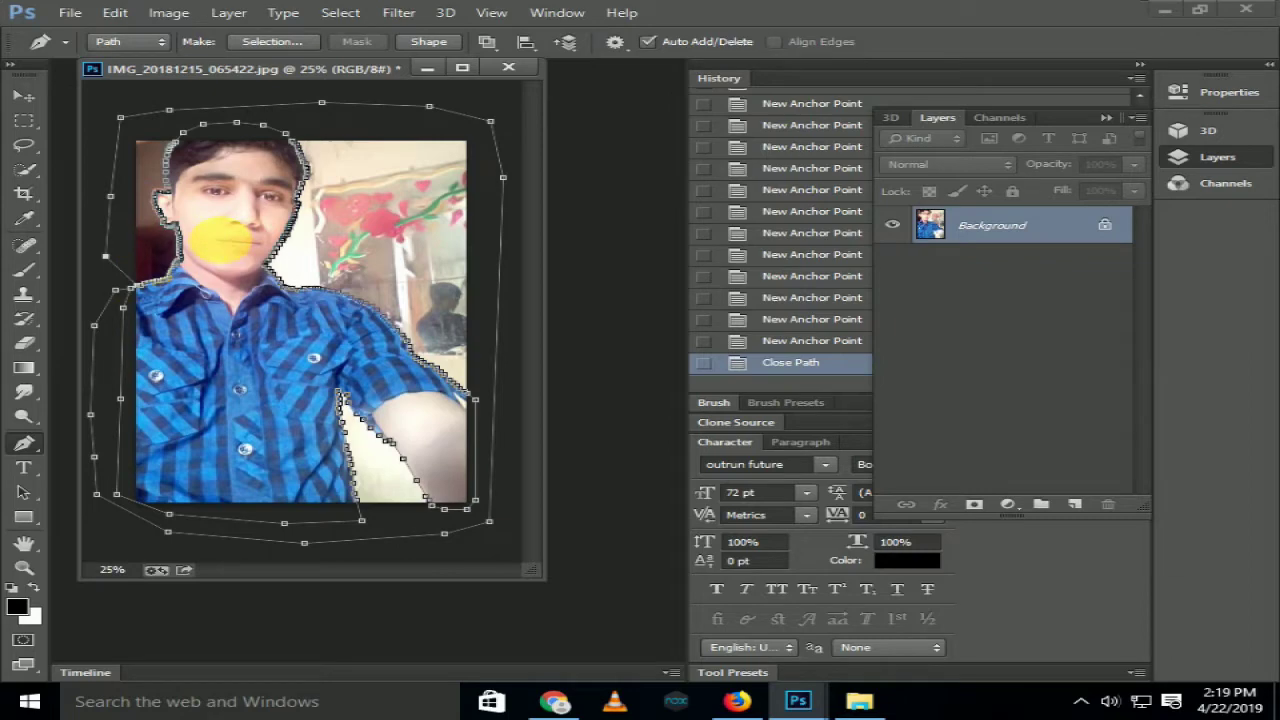
# Step: Convert the path into a 5 px feathered selection, then undo it
pyautogui.rightClick(221, 236)
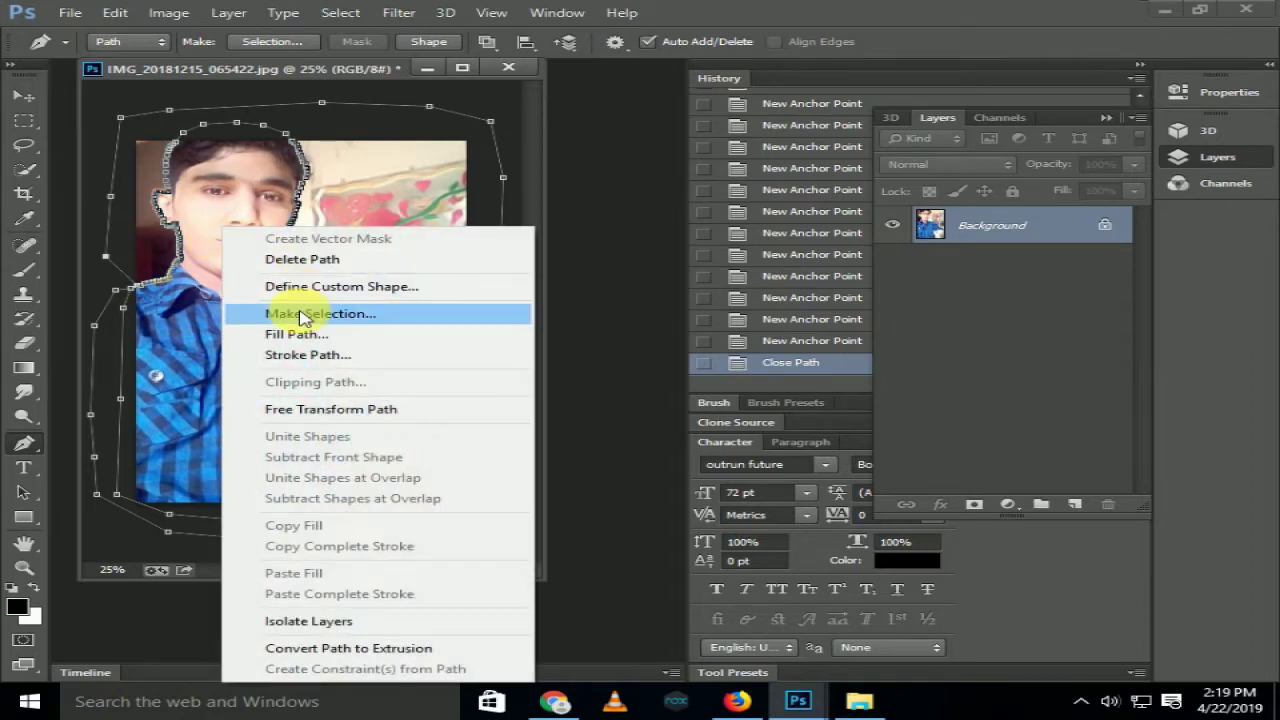
pyautogui.click(302, 316)
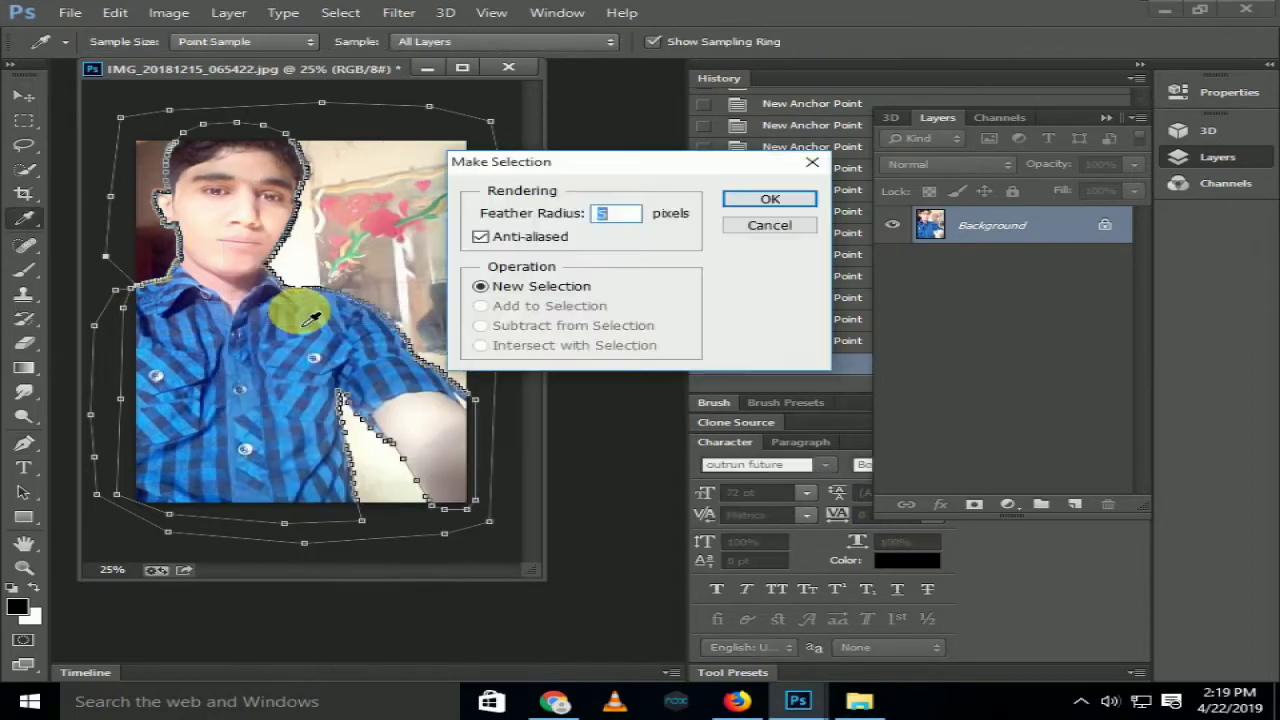
pyautogui.click(769, 200)
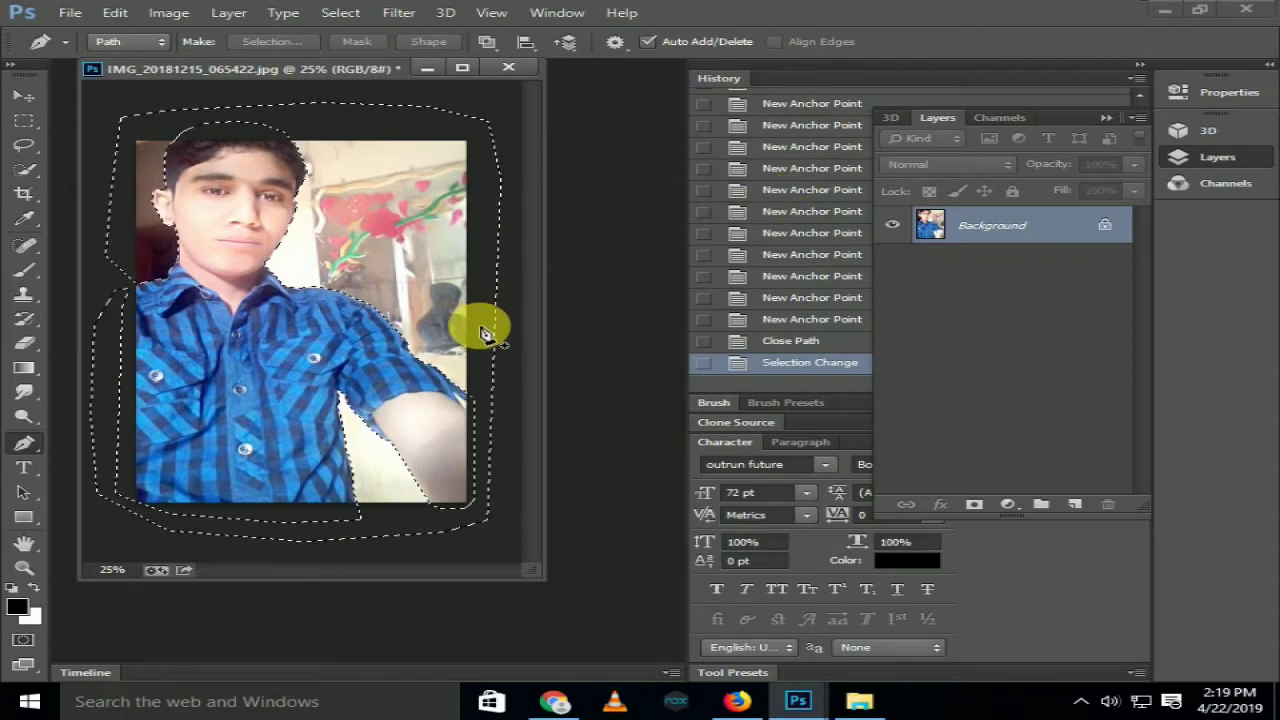
pyautogui.rightClick(288, 320)
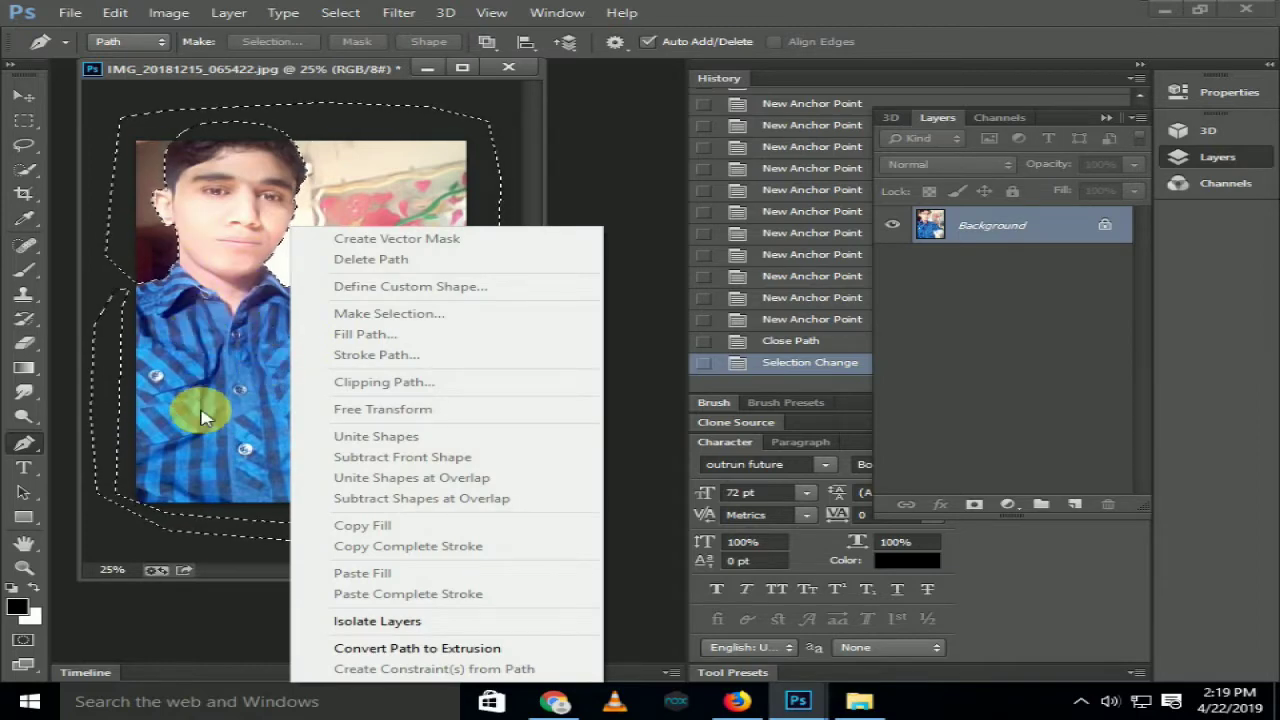
pyautogui.click(160, 640)
pyautogui.hotkey('ctrl', 'z')
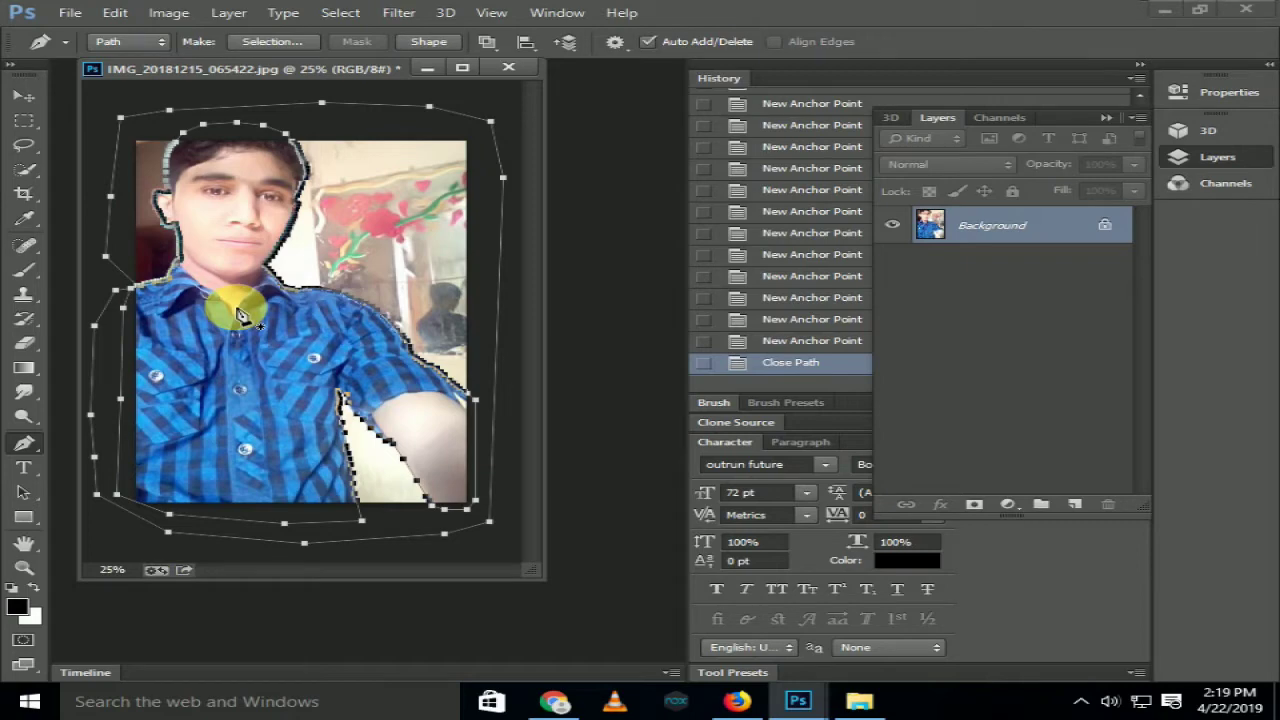
# Step: Make the selection from the path again with Feather Radius 0
pyautogui.rightClick(240, 316)
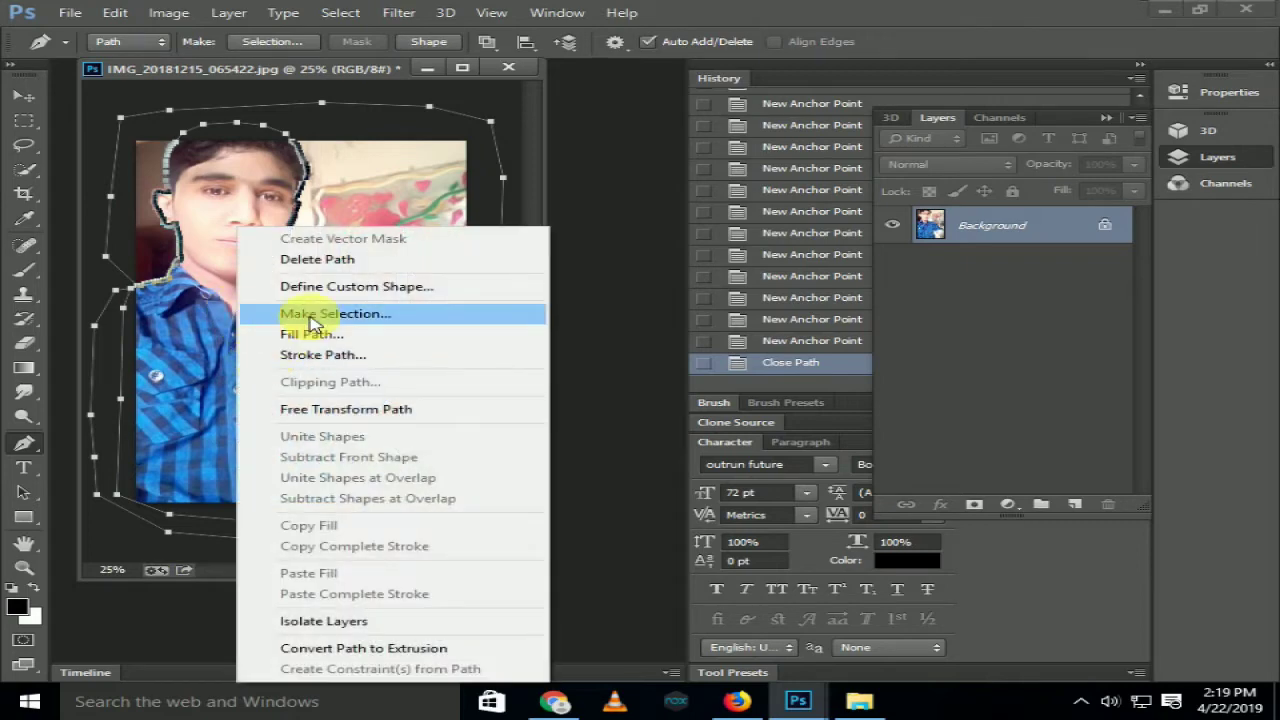
pyautogui.click(296, 313)
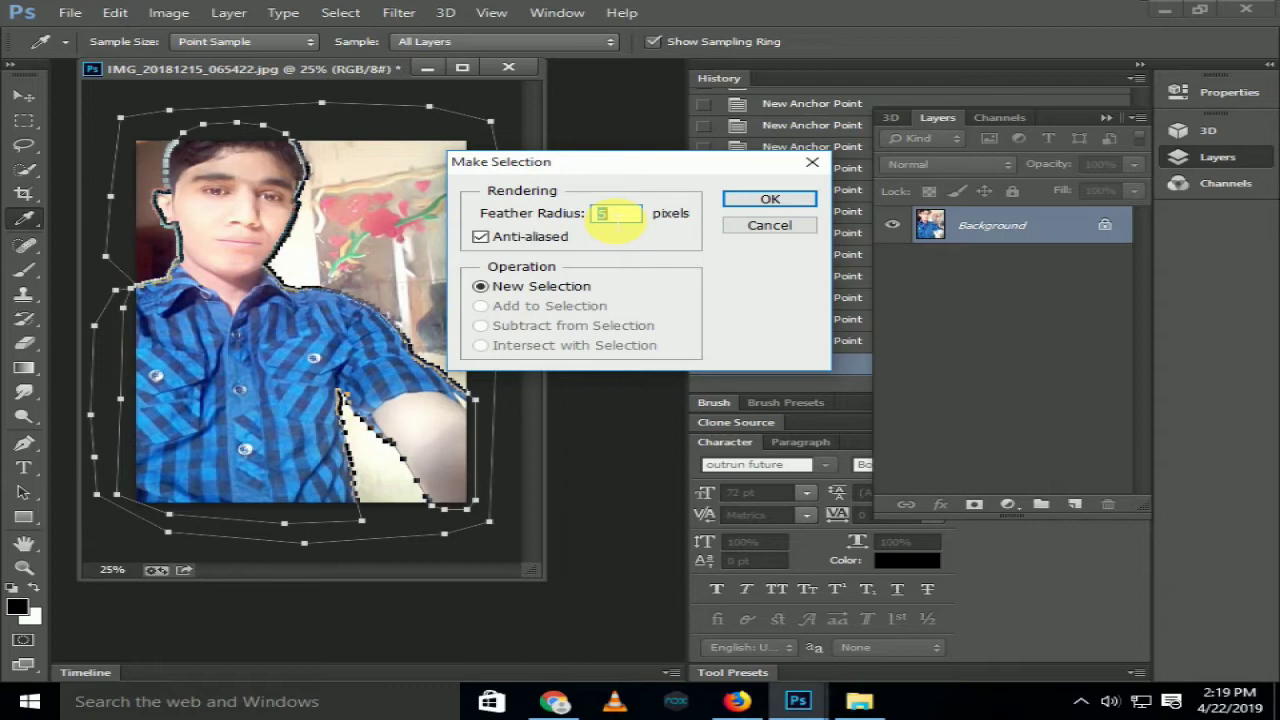
pyautogui.write('0')
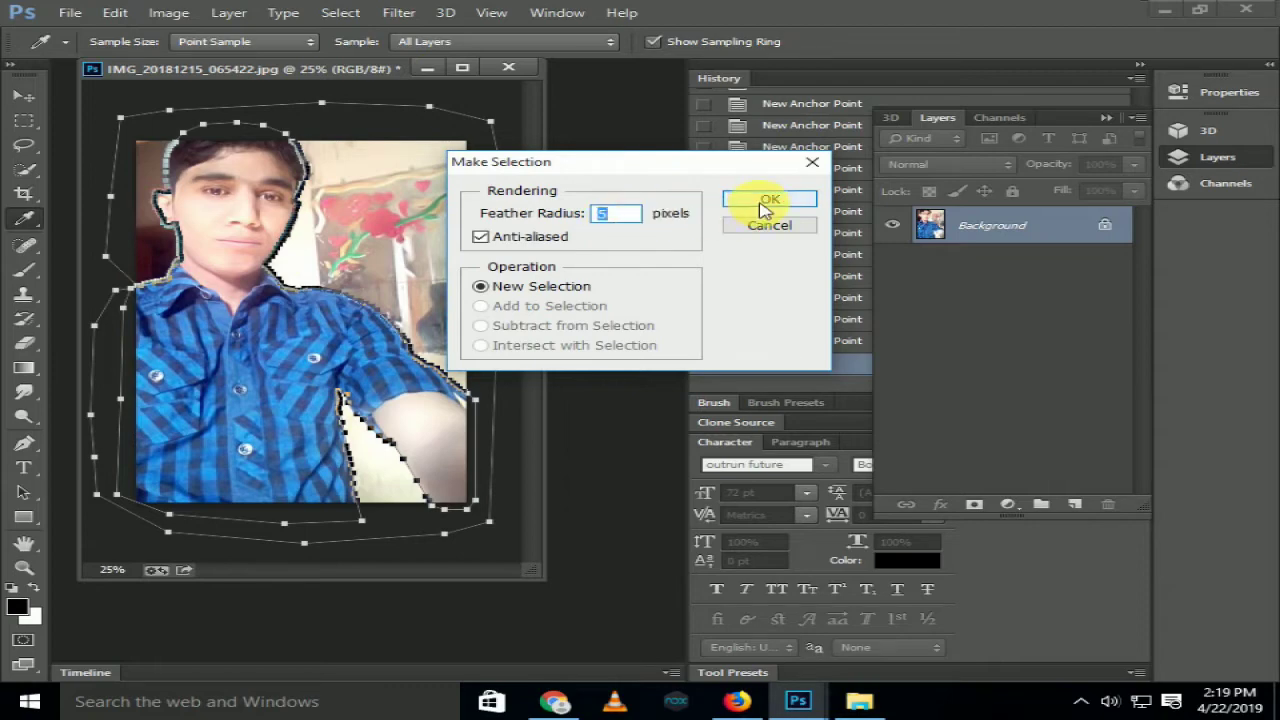
pyautogui.click(765, 201)
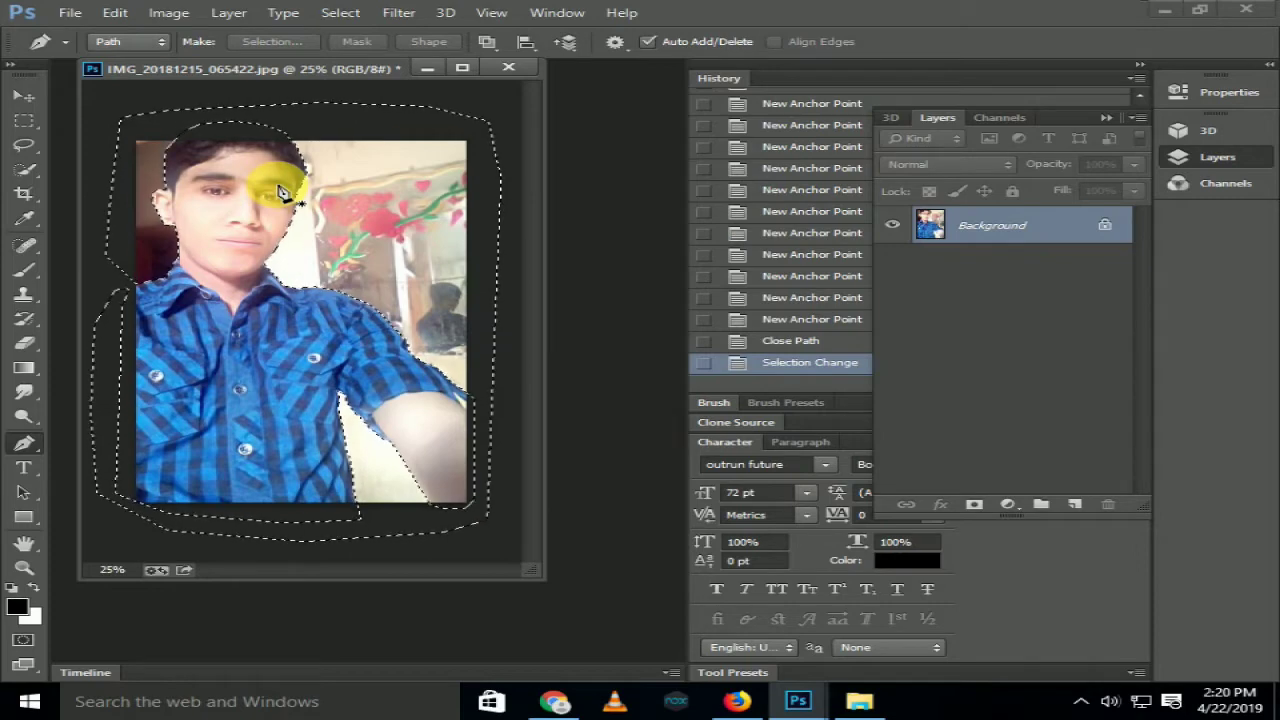
pyautogui.click(414, 12)
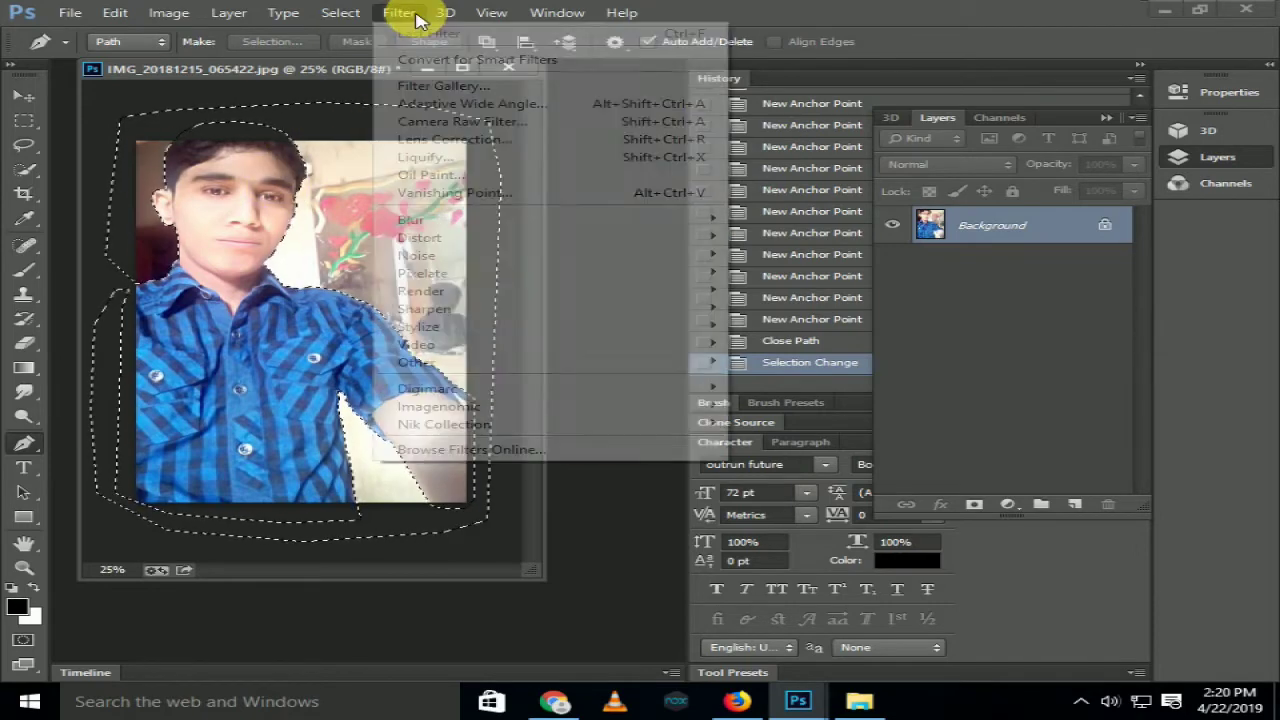
pyautogui.moveTo(411, 219)
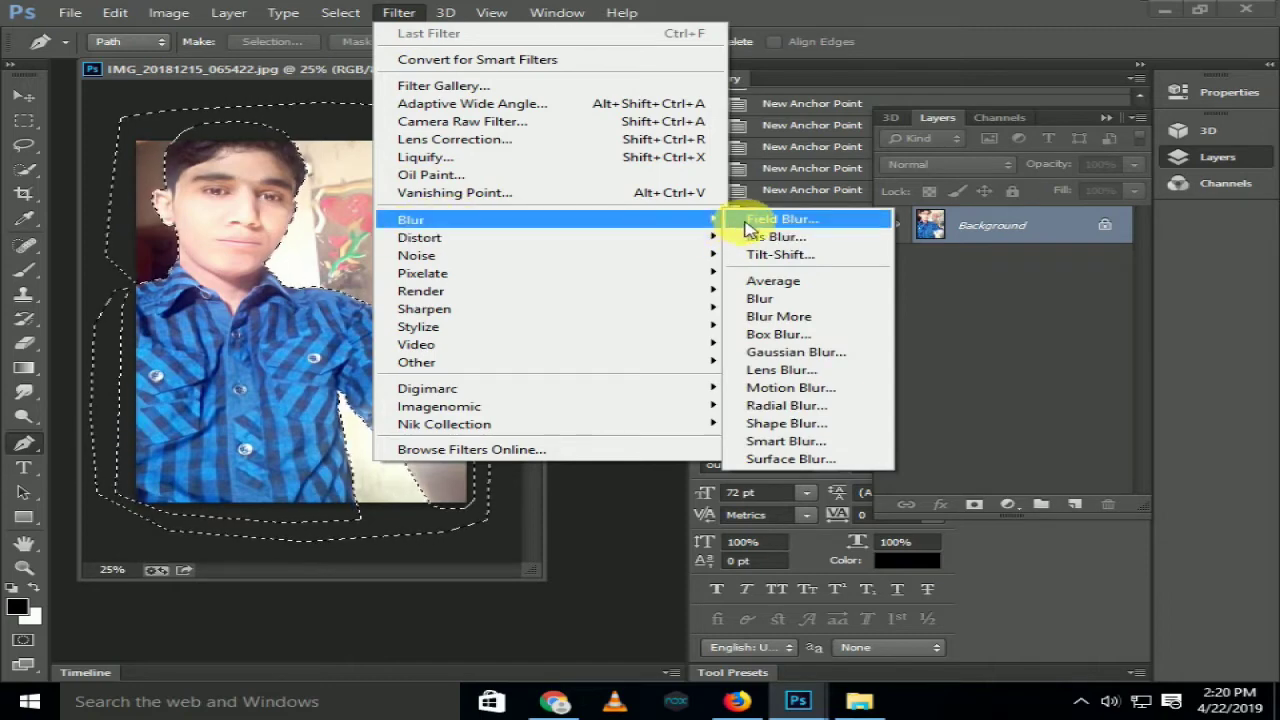
# Step: Apply a Field Blur of about 23 px to the selected background
pyautogui.click(780, 219)
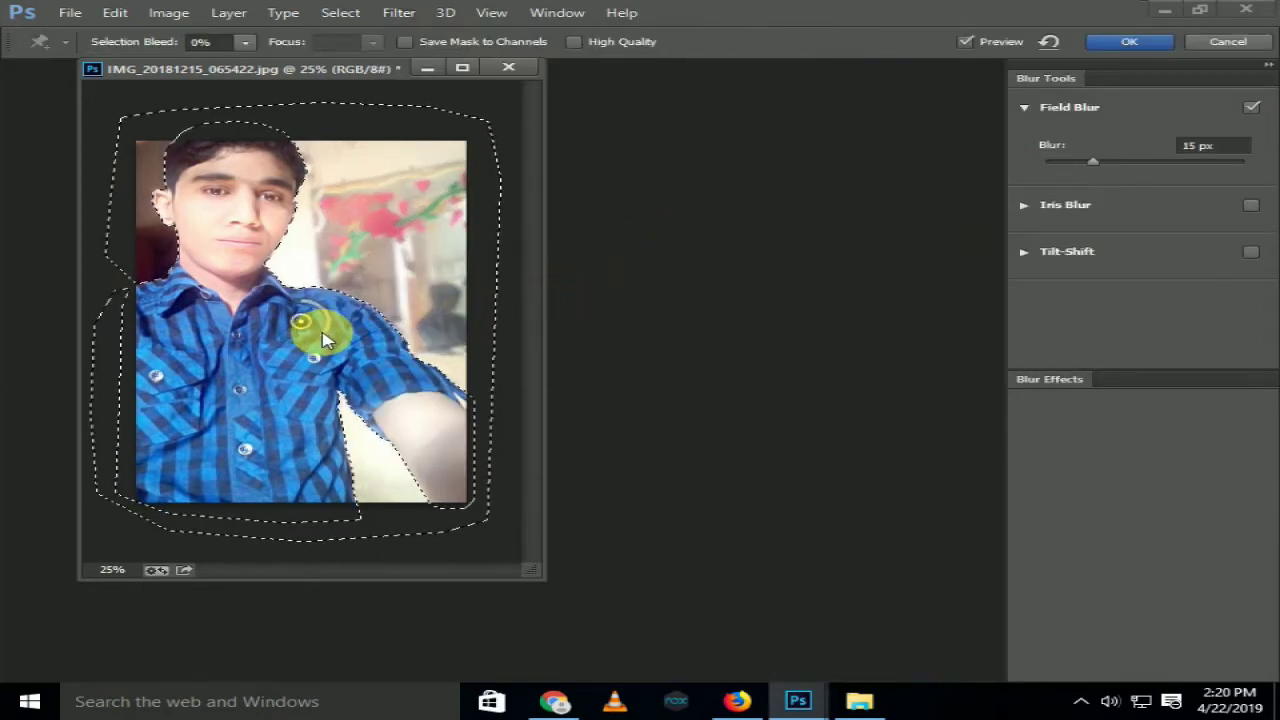
pyautogui.moveTo(322, 340)
pyautogui.mouseDown()
pyautogui.moveTo(325, 310)
pyautogui.moveTo(325, 338)
pyautogui.moveTo(305, 347)
pyautogui.mouseUp()
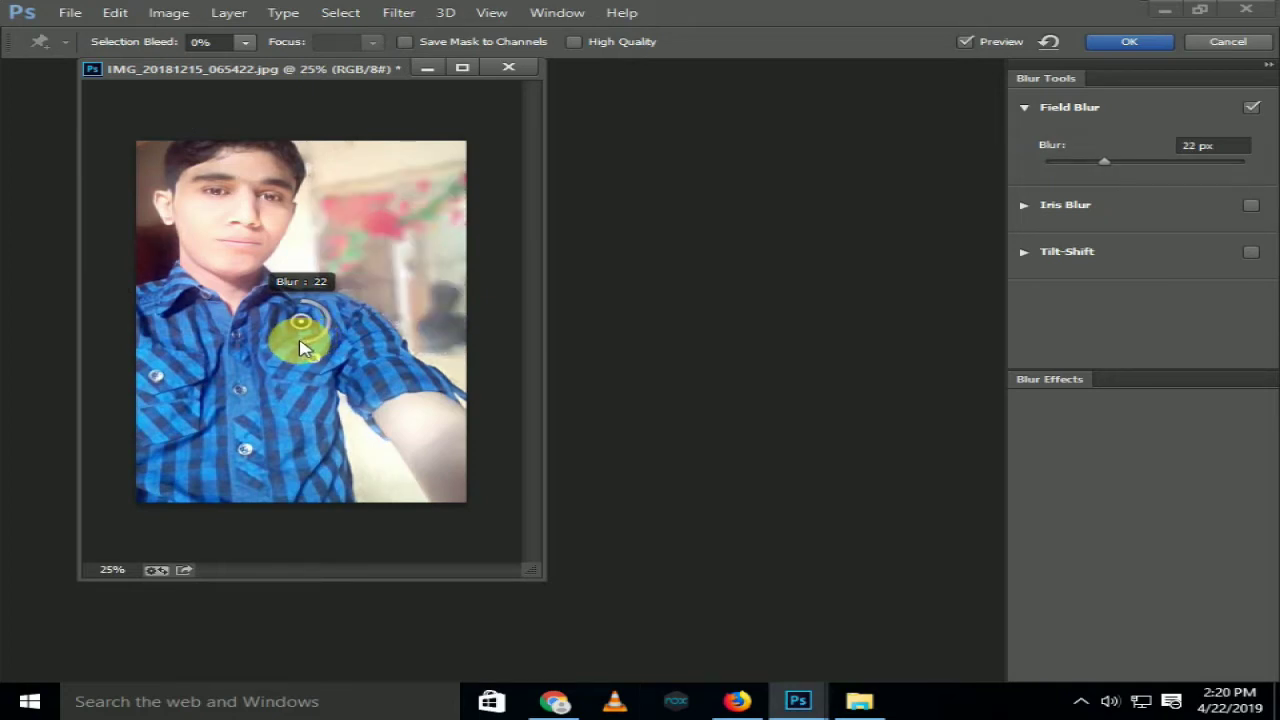
pyautogui.moveTo(304, 347); pyautogui.dragTo(304, 347)
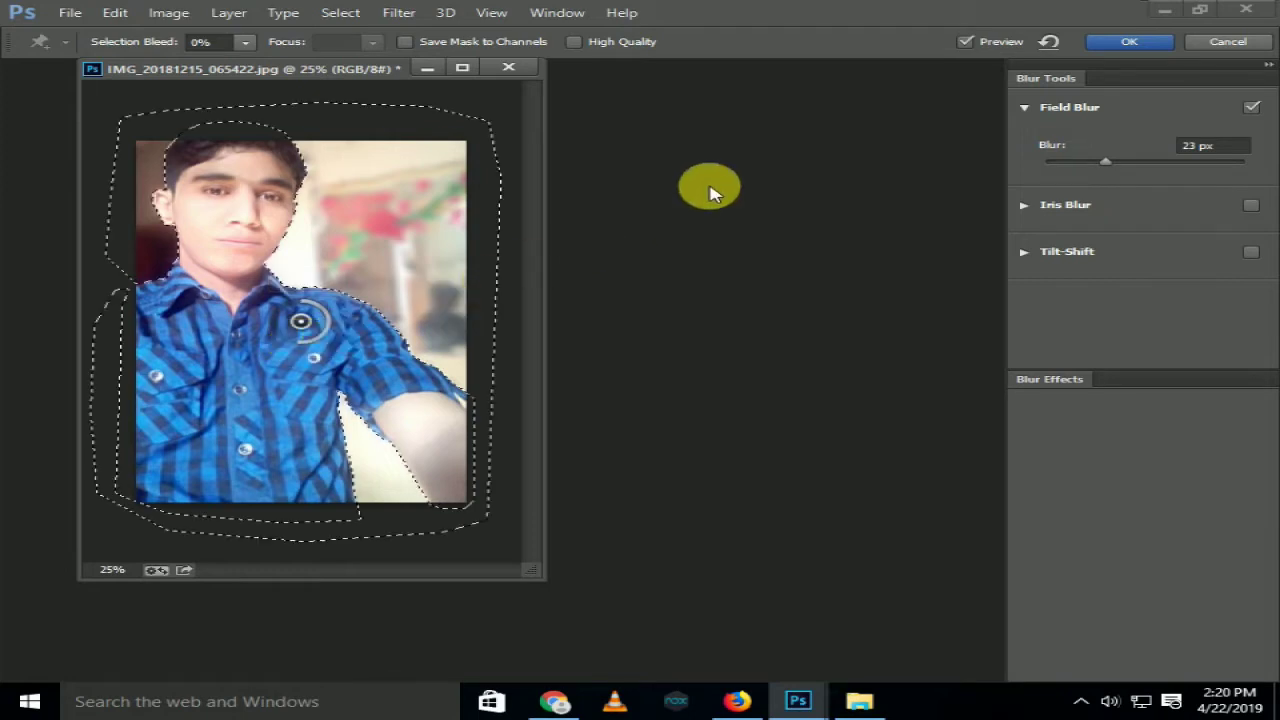
pyautogui.click(1108, 48)
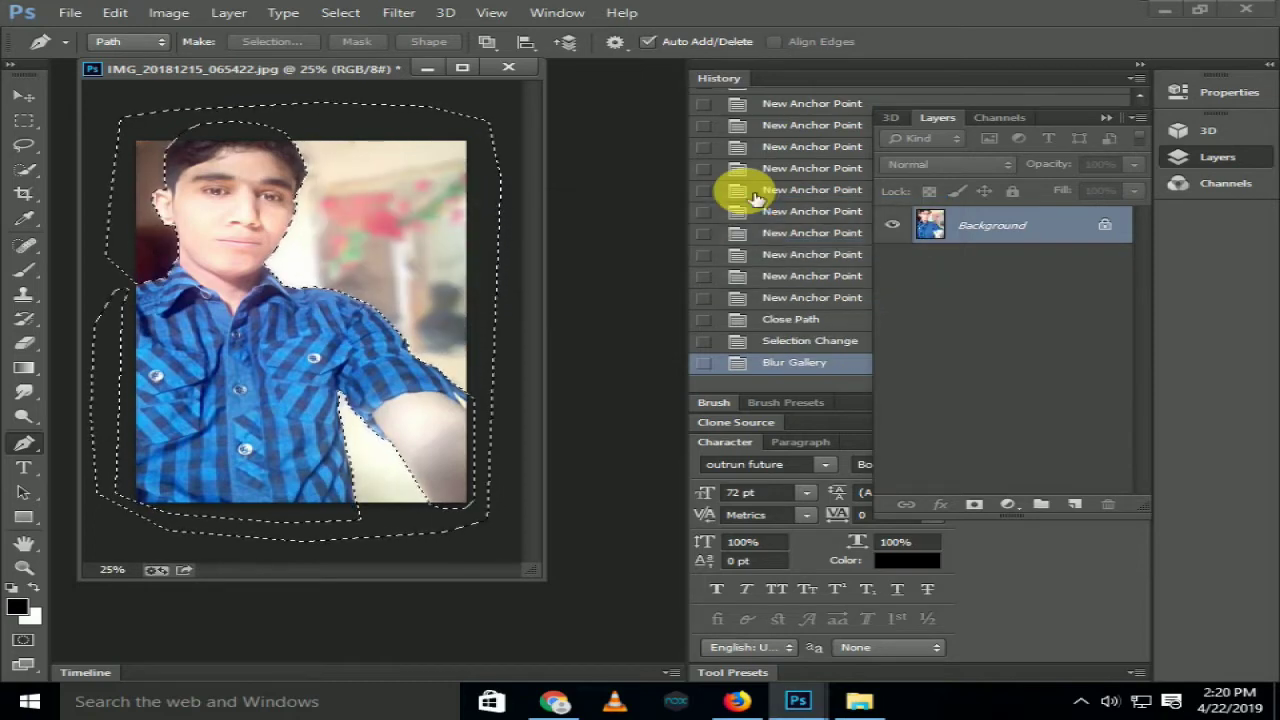
# Step: Save the blurred photo as a PNG on the Desktop, appending '899uij8i' to the file name
pyautogui.click(68, 14)
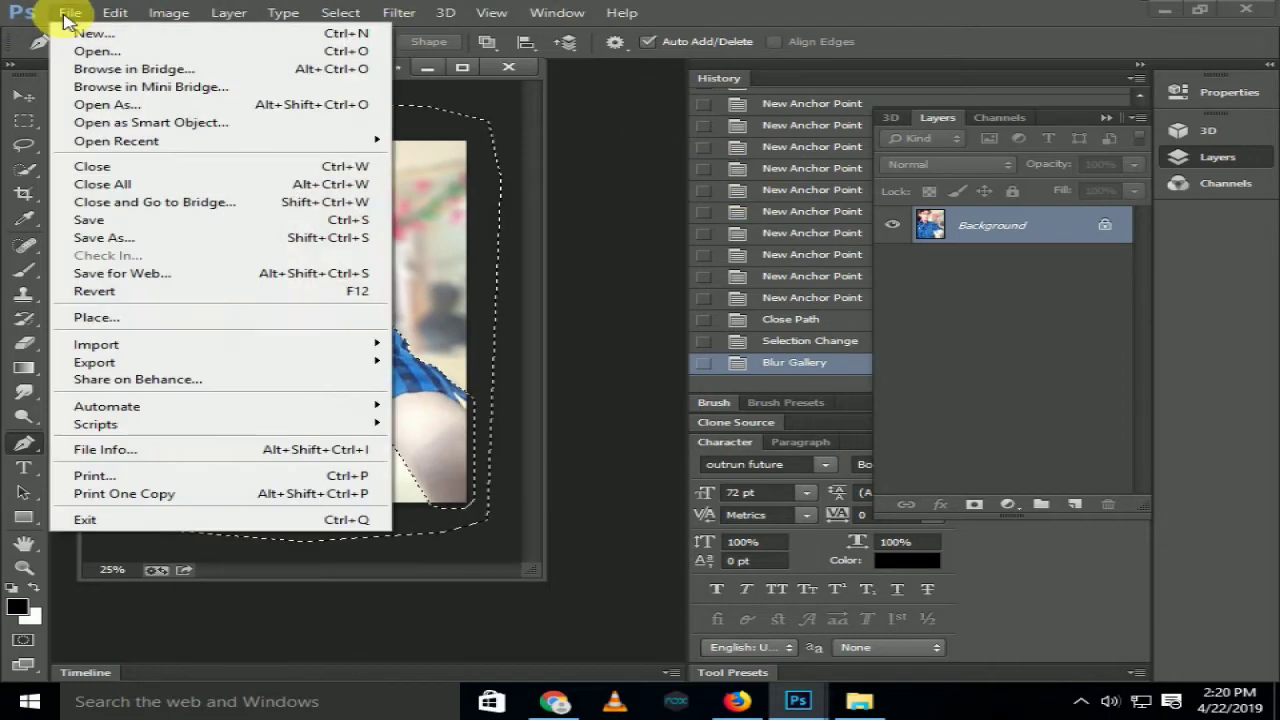
pyautogui.click(78, 241)
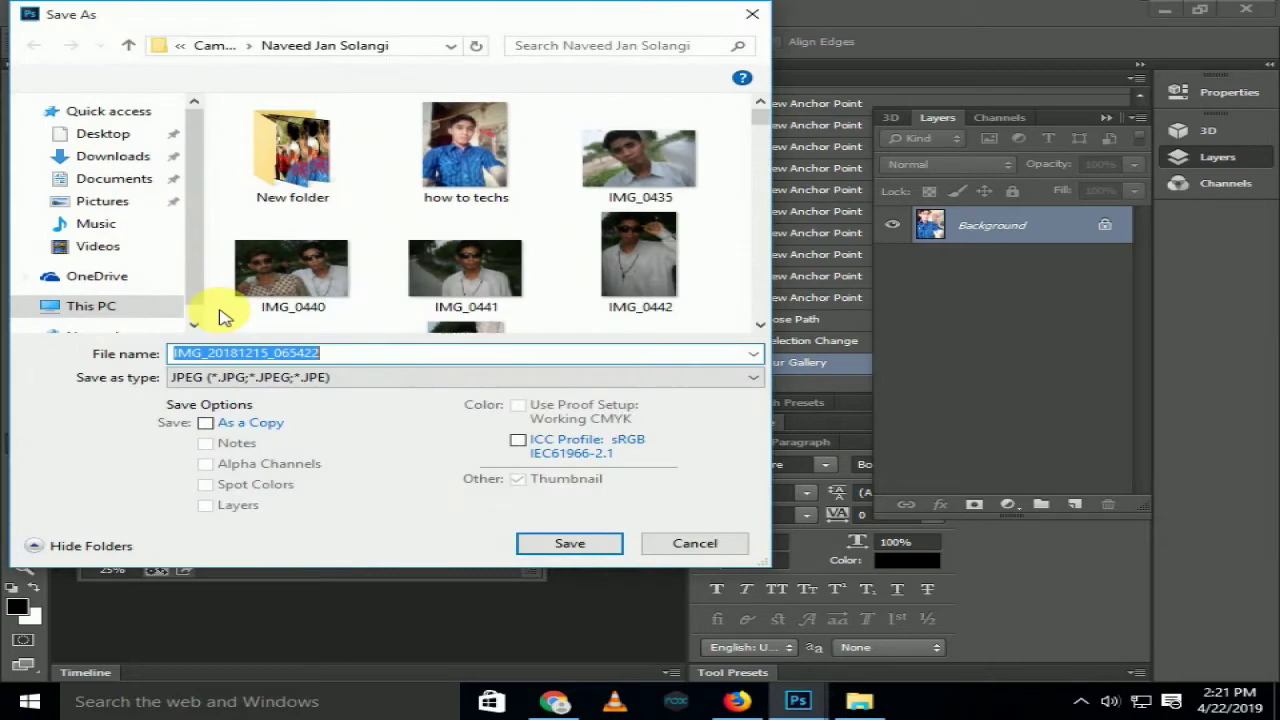
pyautogui.click(300, 377)
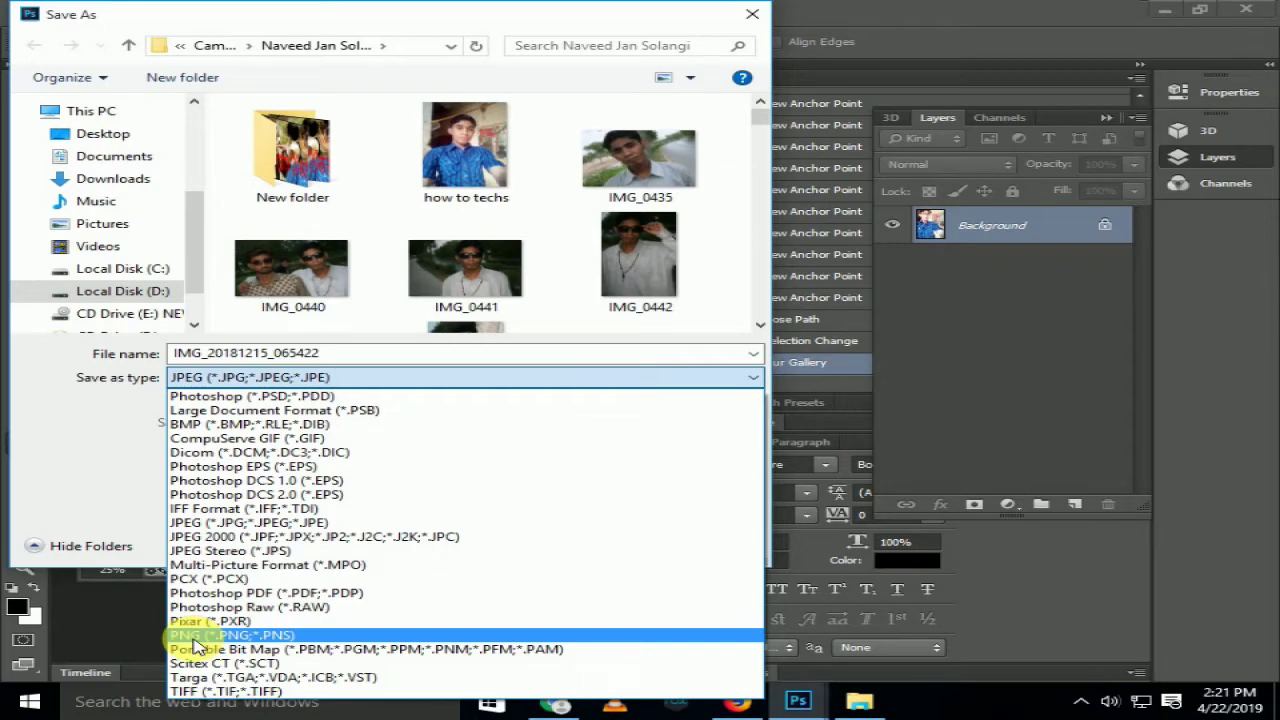
pyautogui.click(195, 640)
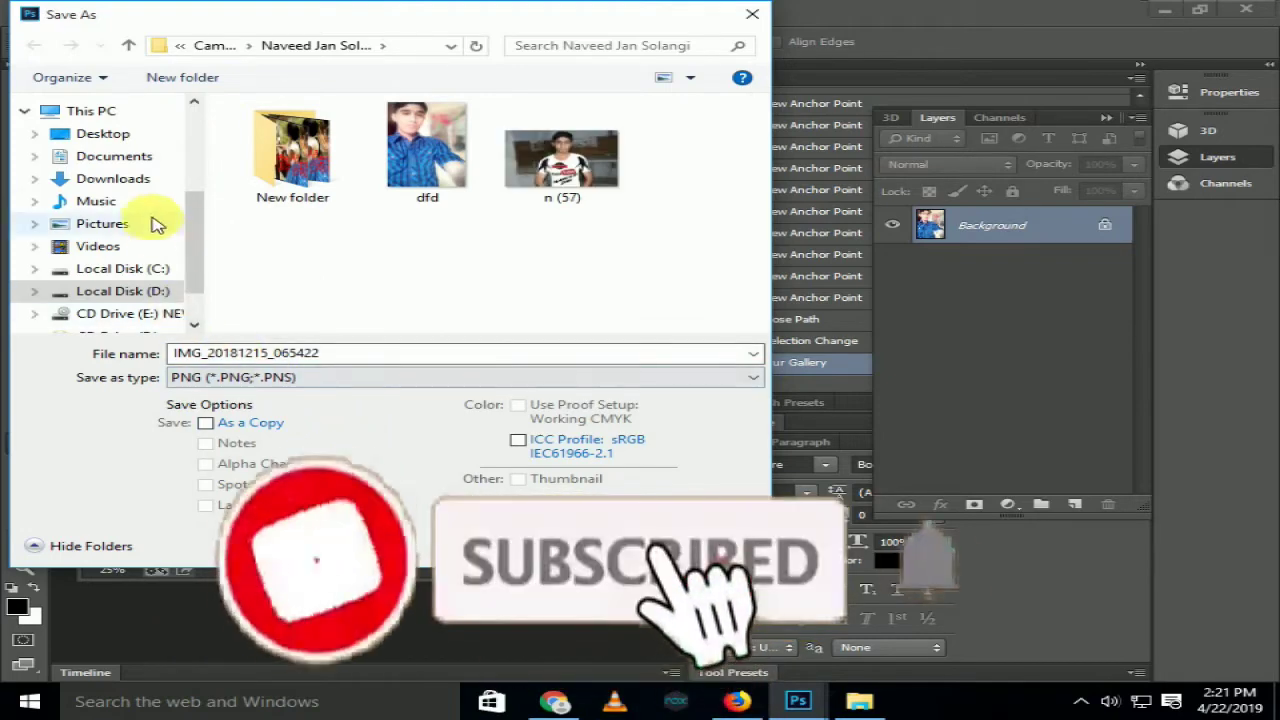
pyautogui.moveTo(103, 133)
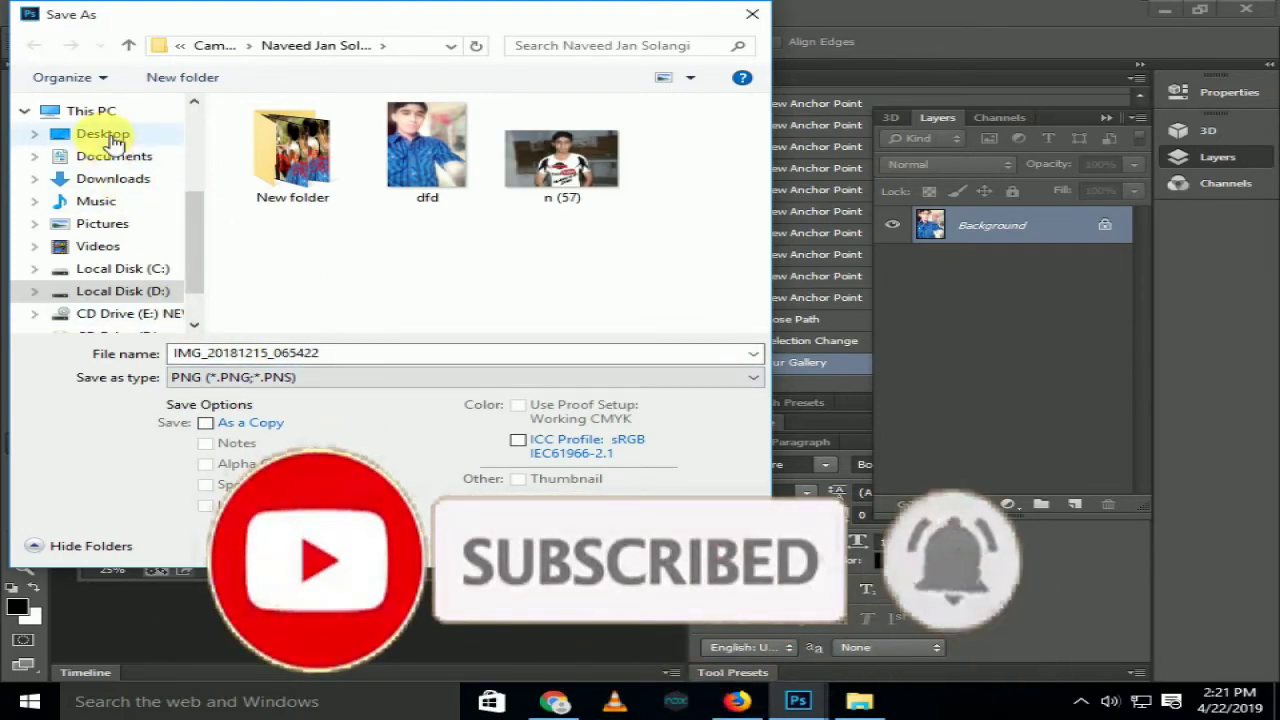
pyautogui.click(130, 295)
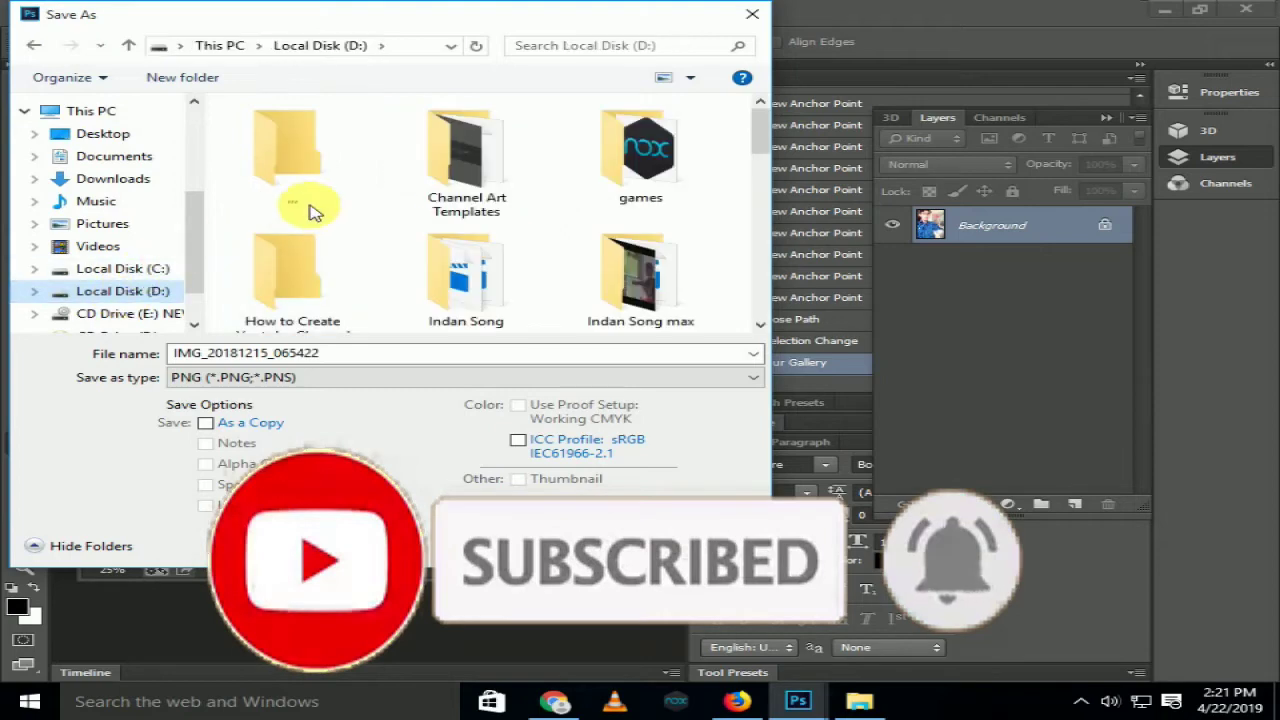
pyautogui.click(100, 133)
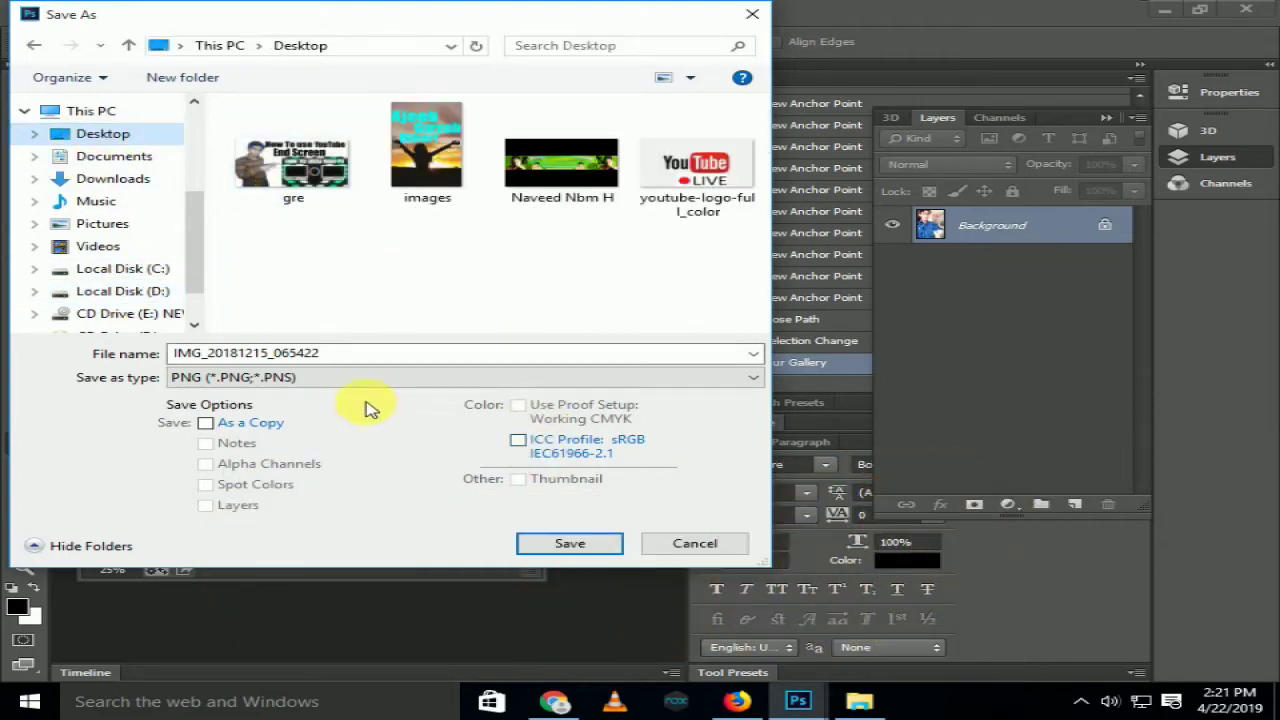
pyautogui.click(364, 358)
pyautogui.write('899uij8i')
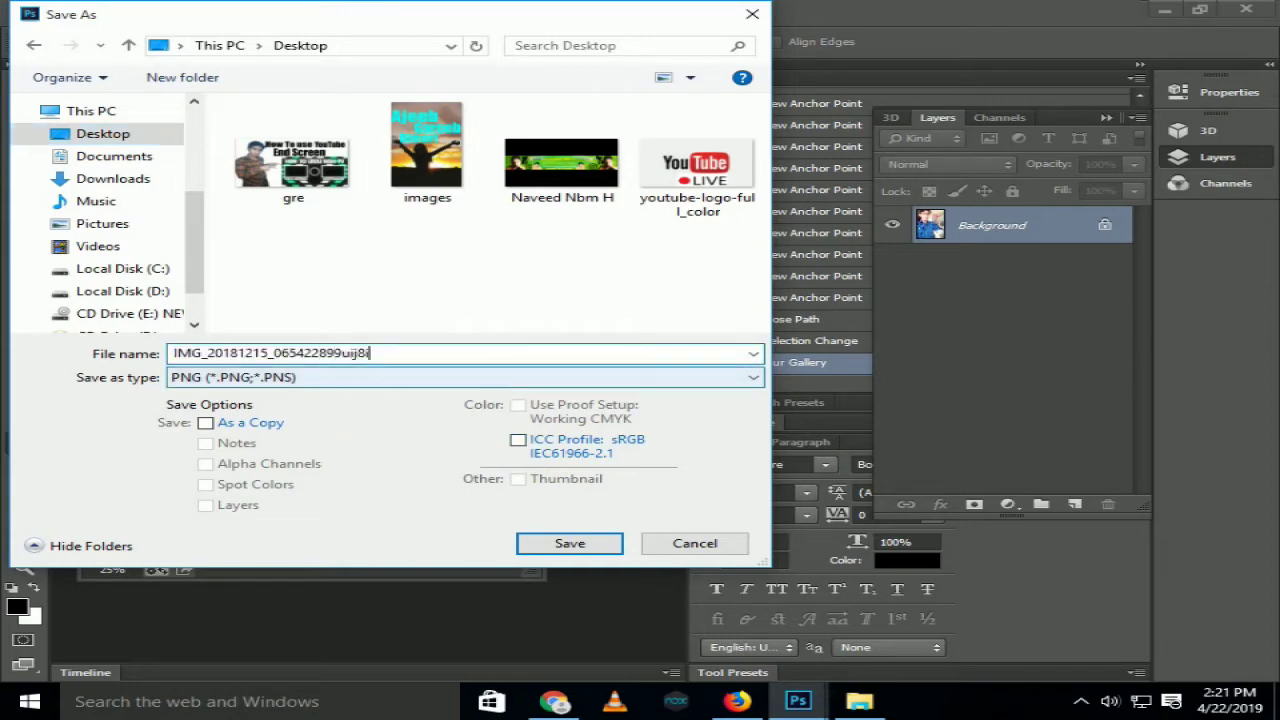
pyautogui.click(570, 547)
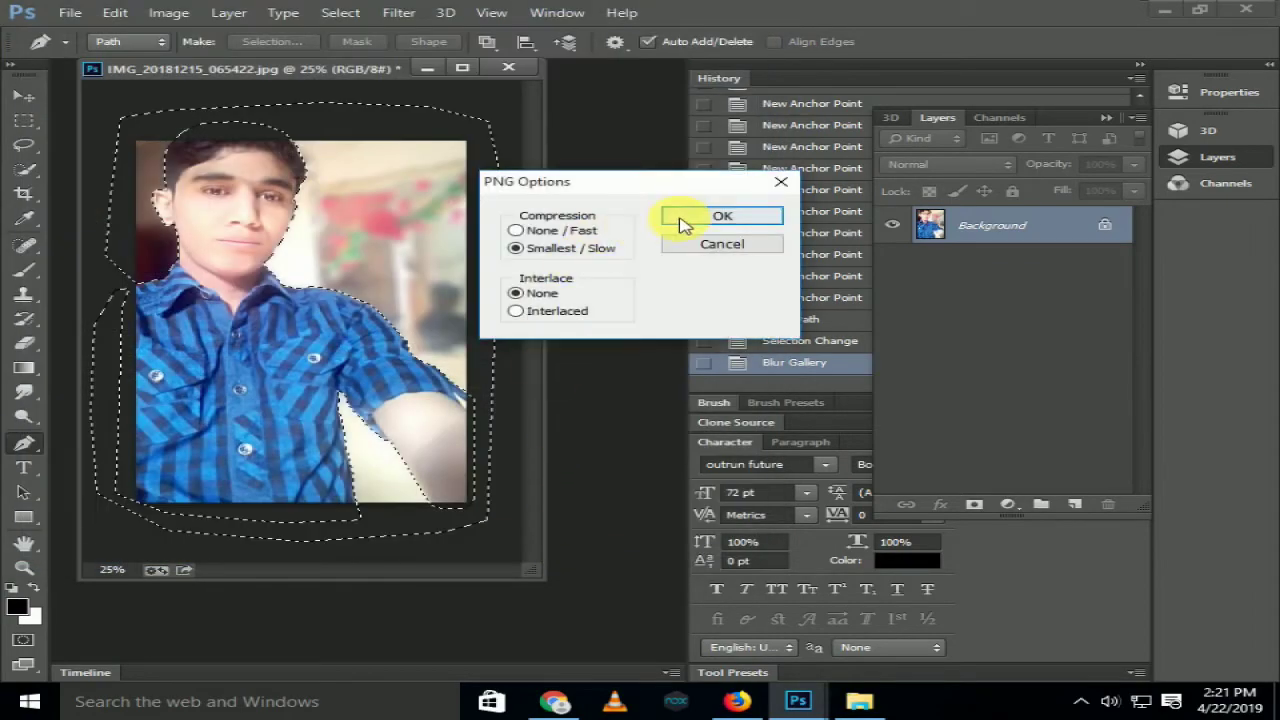
pyautogui.click(681, 221)
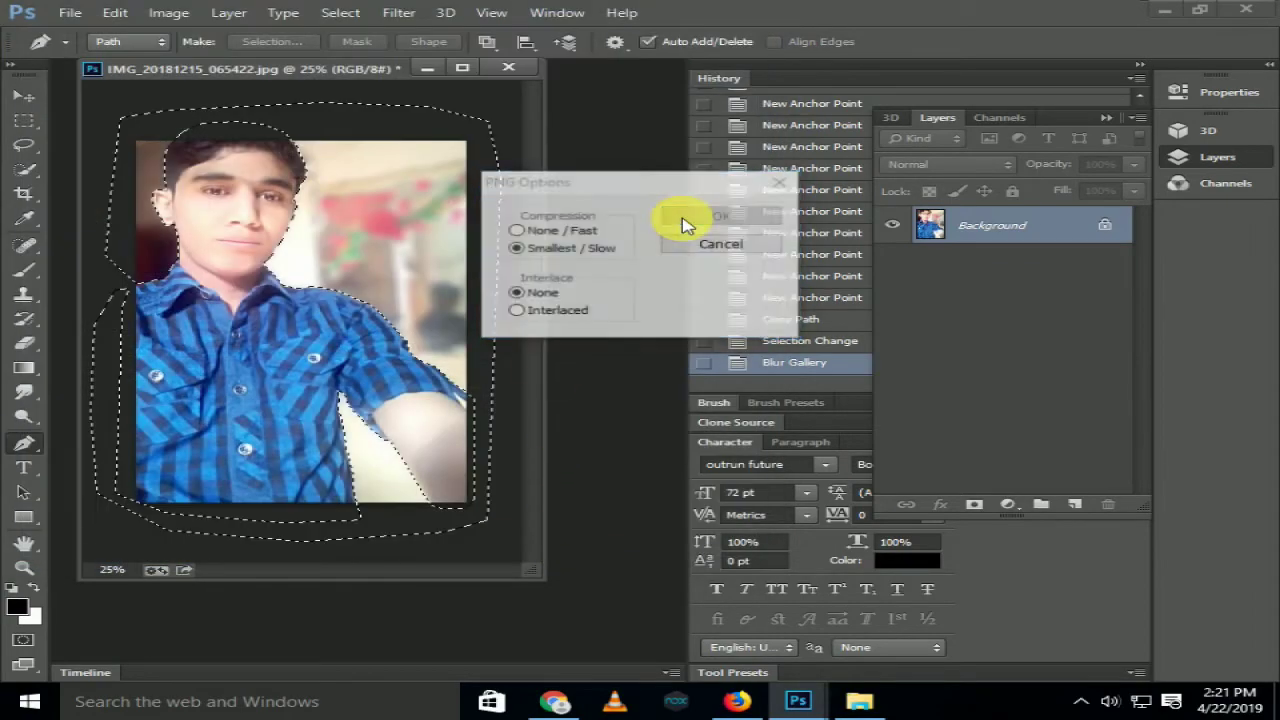
# Step: Minimize Photoshop and Chrome, then view the original selfie and dfd.png in Photos
pyautogui.click(1157, 12)
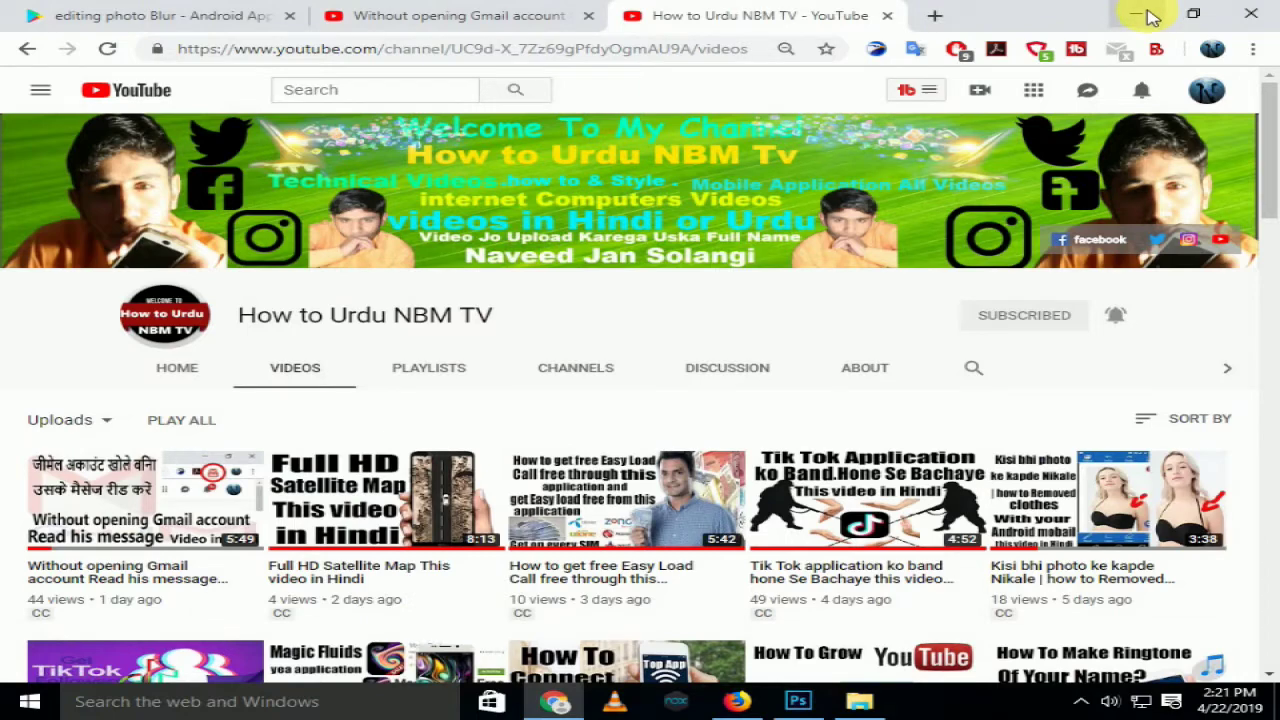
pyautogui.click(1148, 14)
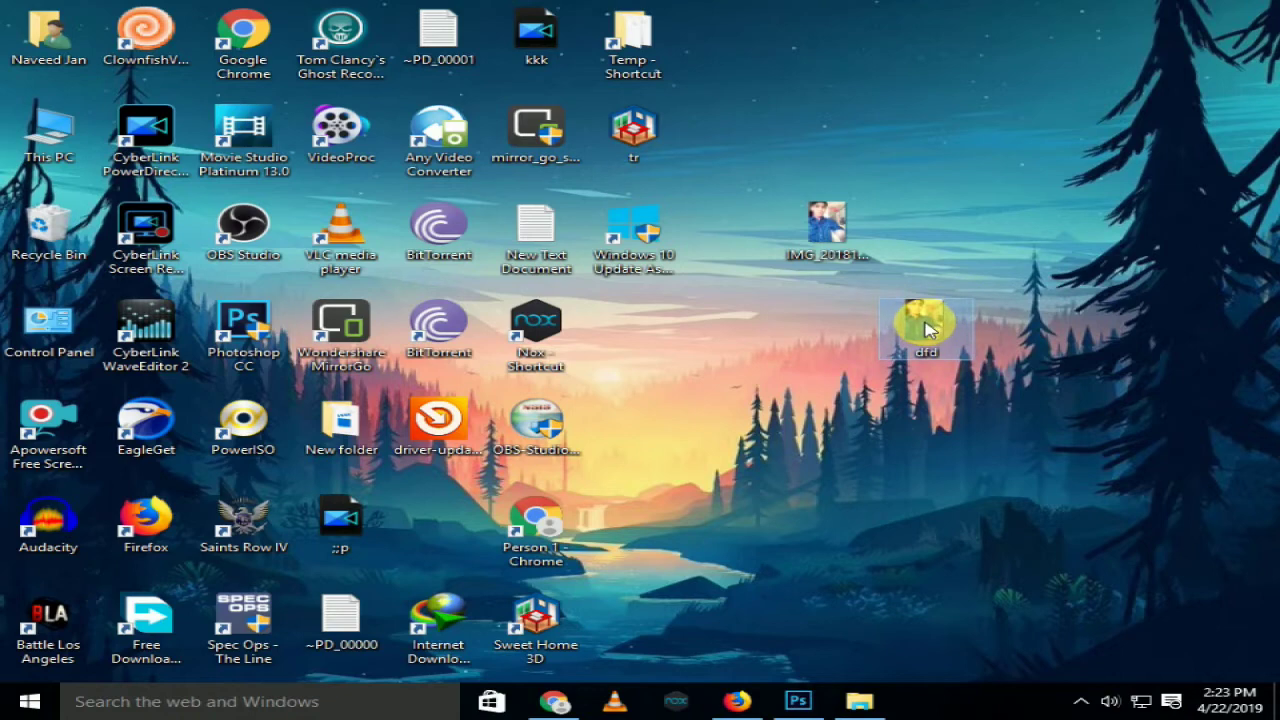
pyautogui.doubleClick(836, 245)
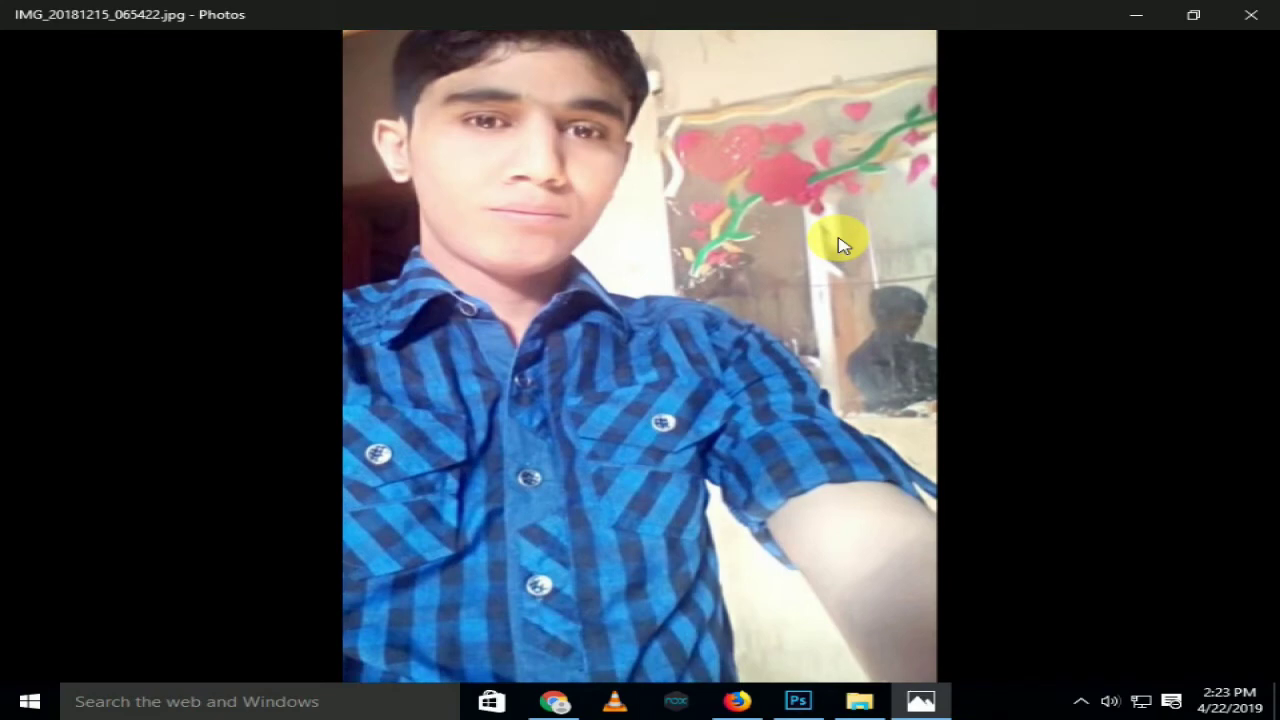
pyautogui.moveTo(640, 450)
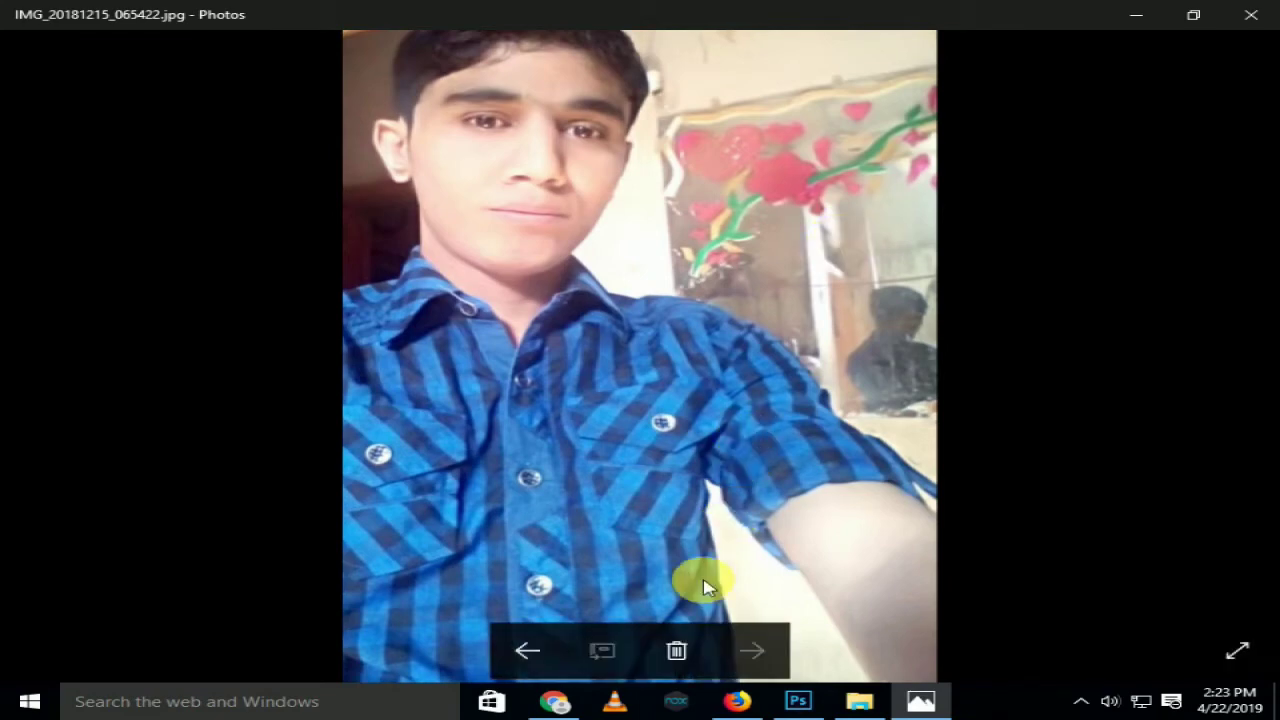
pyautogui.click(524, 652)
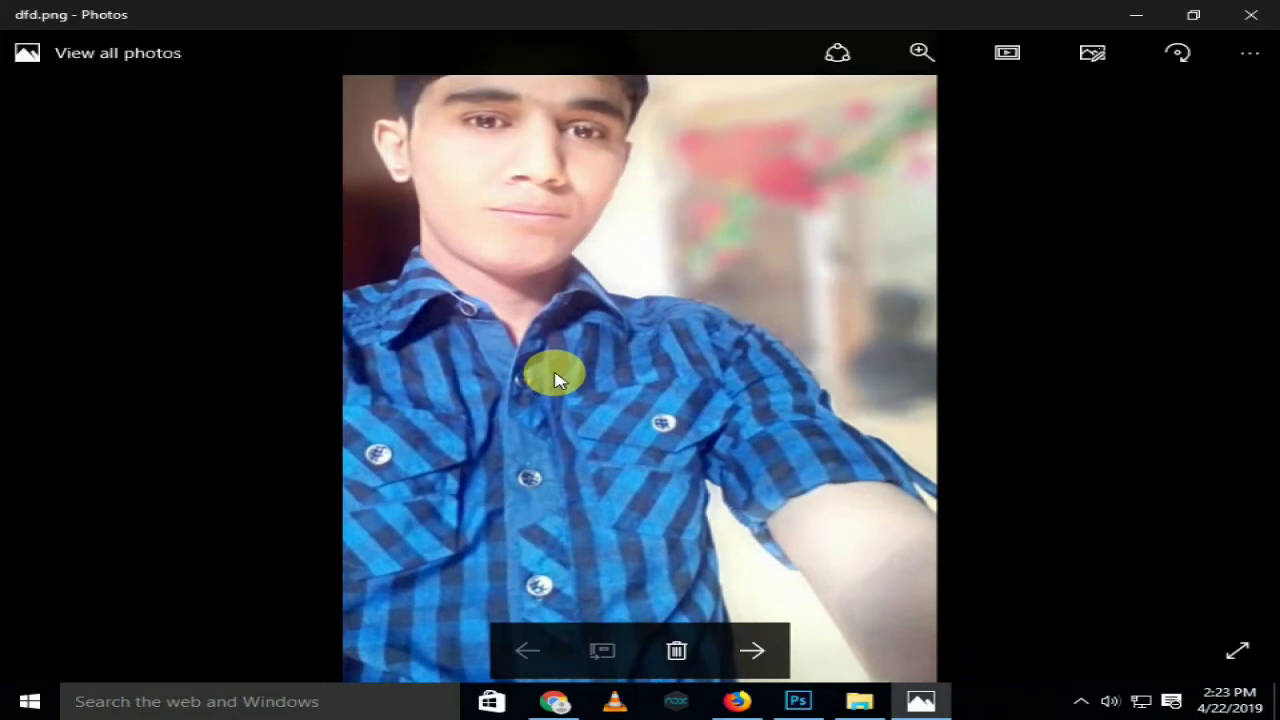
# Step: Zoom and pan over the face in dfd.png, then close Photos and return to Photoshop
pyautogui.doubleClick(403, 234)
pyautogui.moveTo(697, 98)
pyautogui.mouseDown()
pyautogui.moveTo(566, 346)
pyautogui.moveTo(400, 428)
pyautogui.mouseUp()
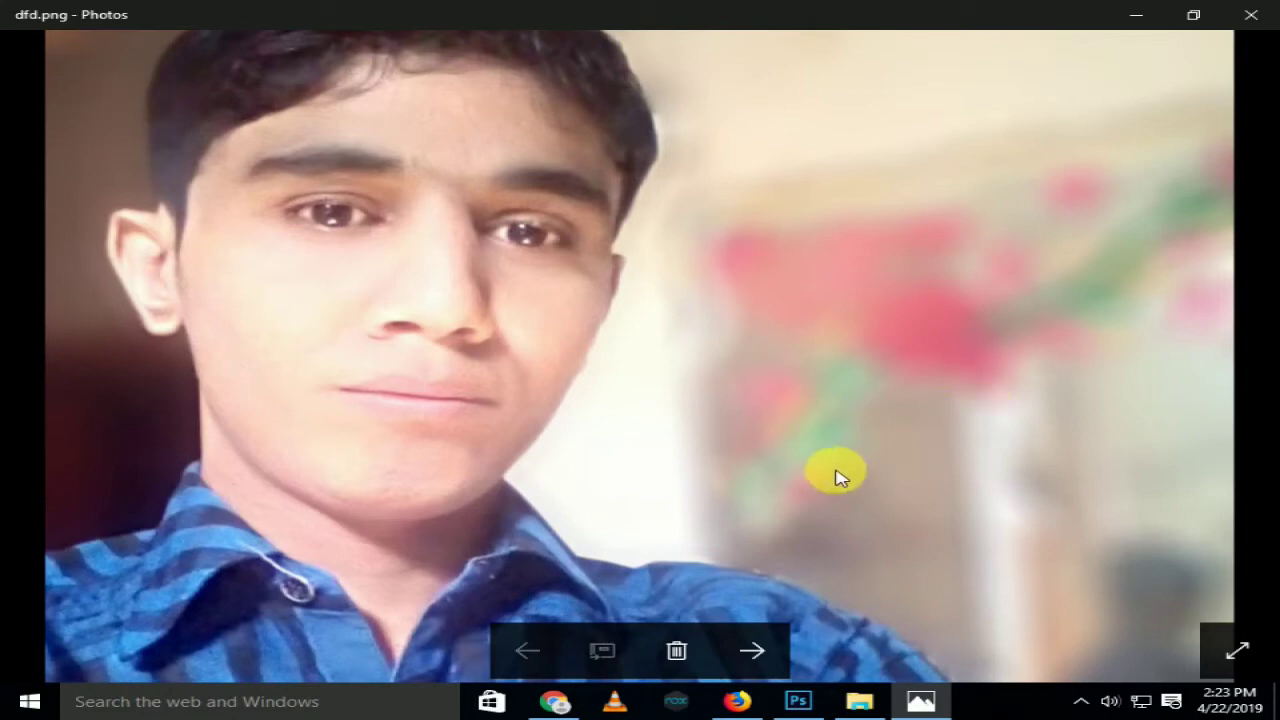
pyautogui.scroll(-2, 571, 357)
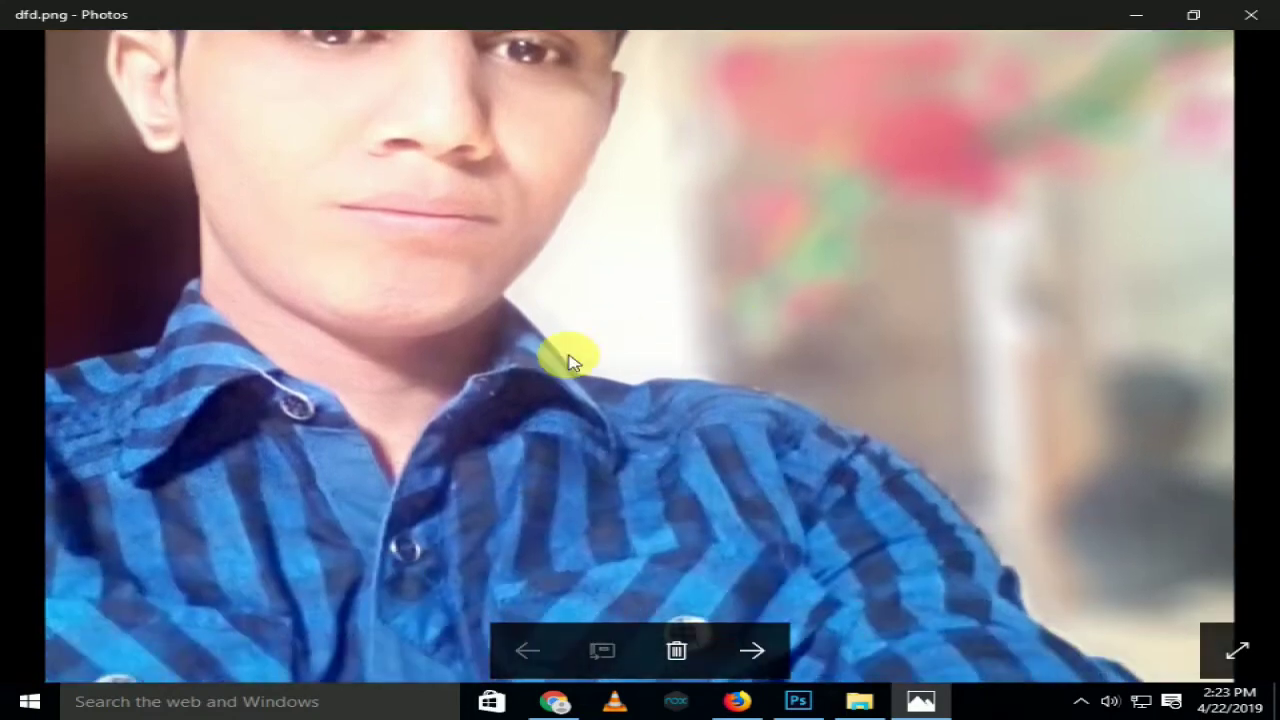
pyautogui.scroll(-2, 606, 357)
pyautogui.scroll(4, 668, 400)
pyautogui.scroll(1, 658, 415)
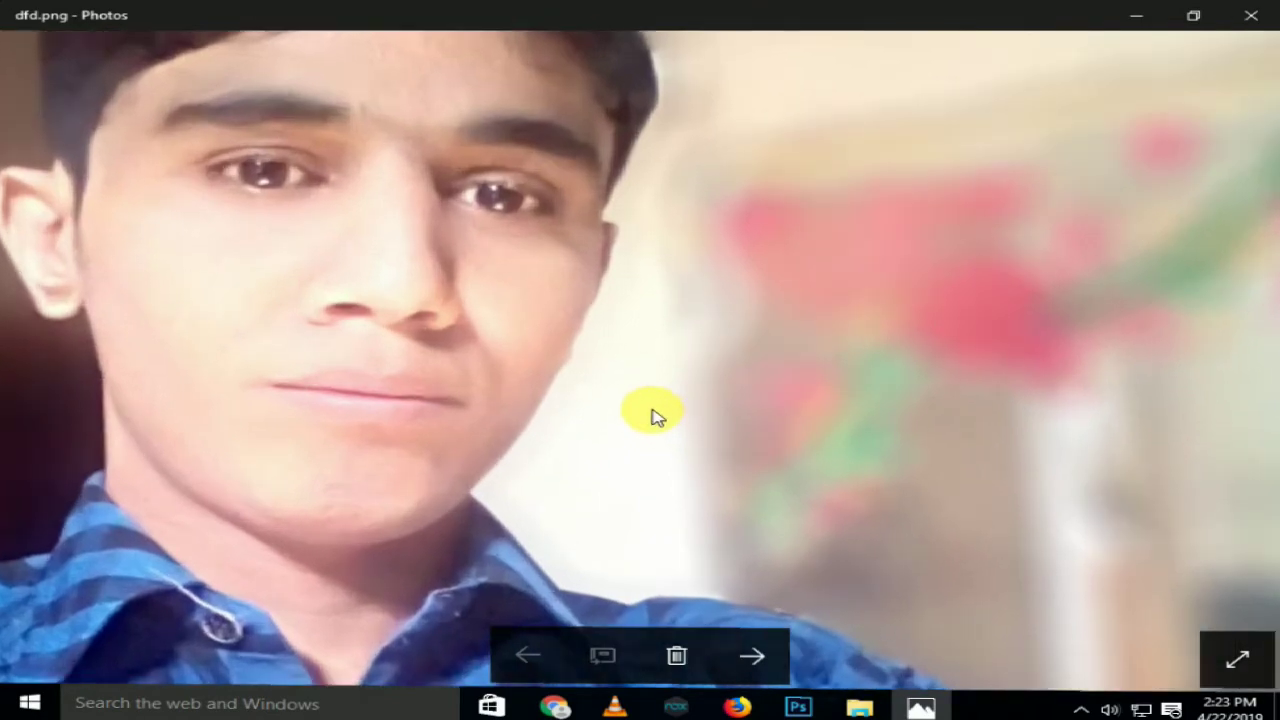
pyautogui.scroll(1, 620, 400)
pyautogui.scroll(-3, 575, 383)
pyautogui.scroll(-2, 572, 380)
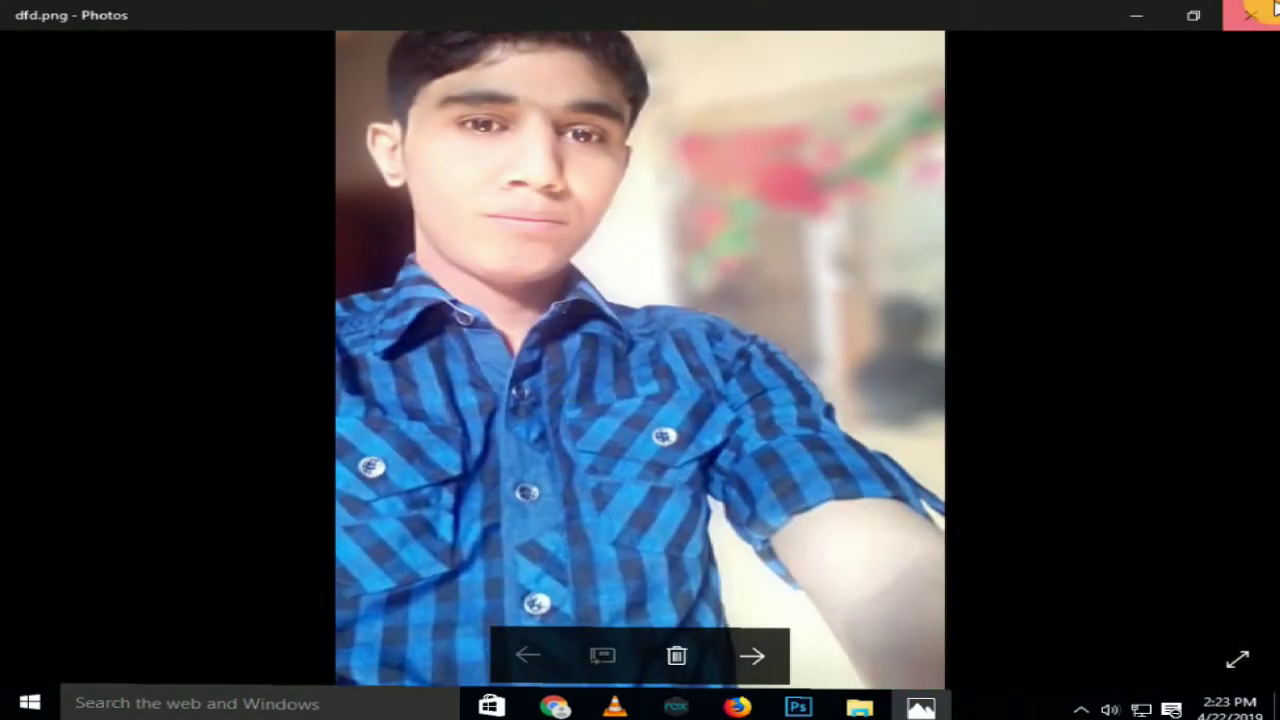
pyautogui.click(1252, 14)
pyautogui.click(798, 707)
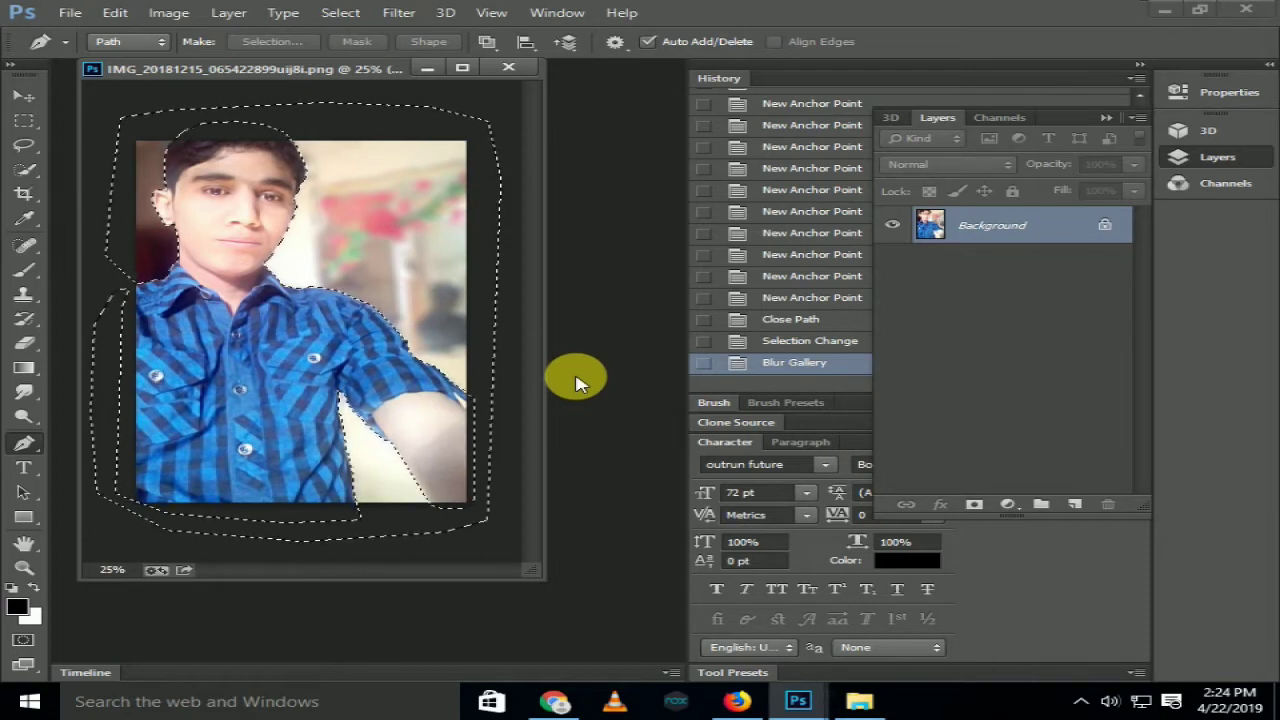
# Step: Switch from Photoshop to the YouTube channel page in Chrome
pyautogui.click(554, 700)
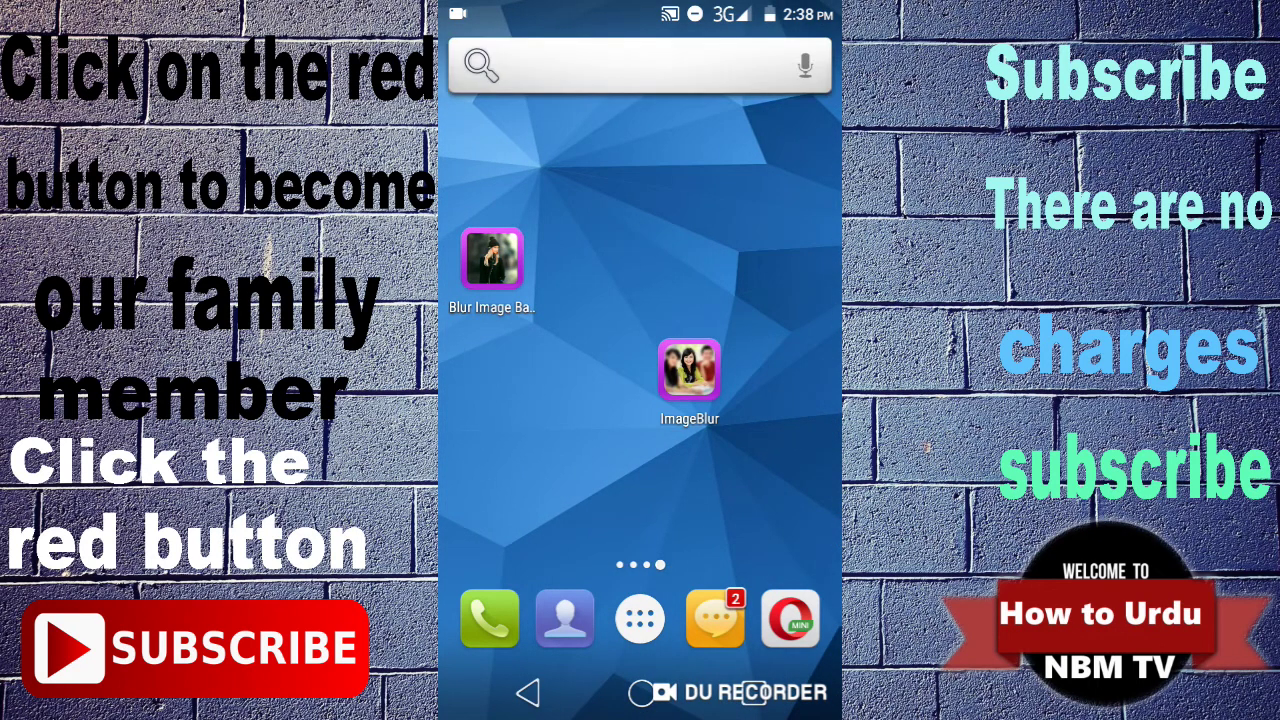
# Step: Launch Blur Image Background, then browse the home screens and open the Gallery app
pyautogui.moveTo(492, 258); pyautogui.dragTo(625, 242)
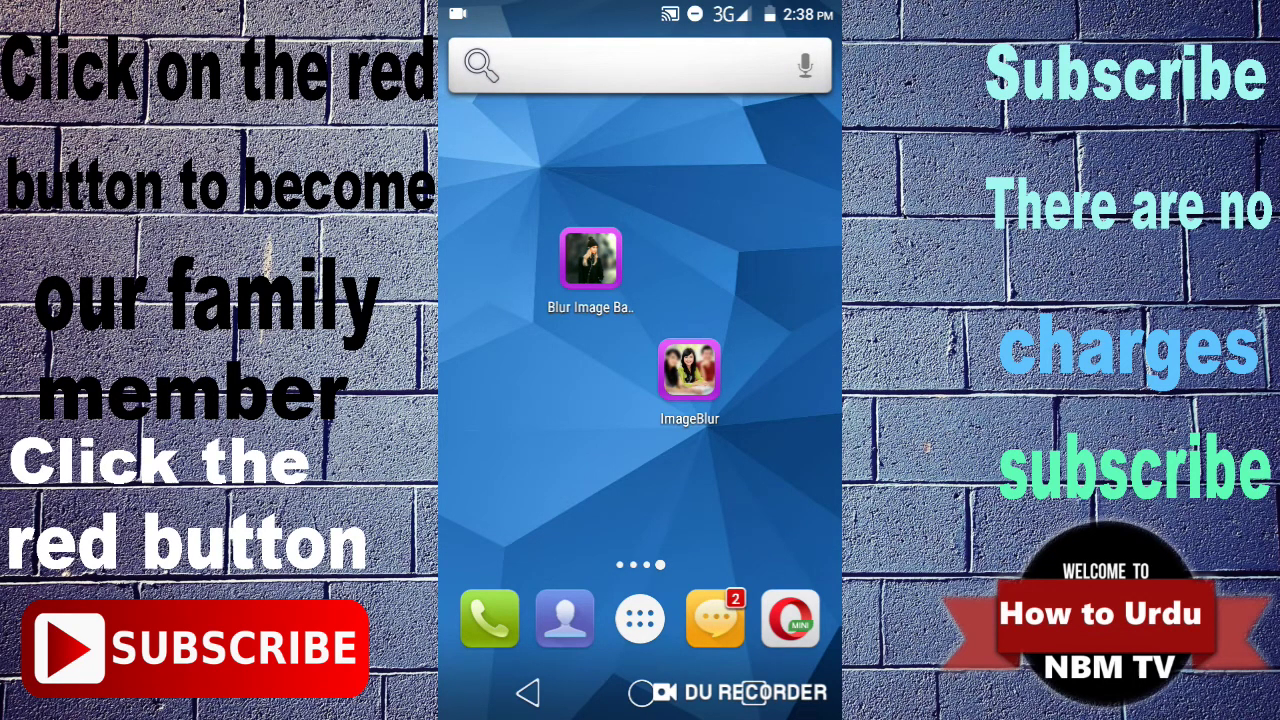
pyautogui.click(590, 258)
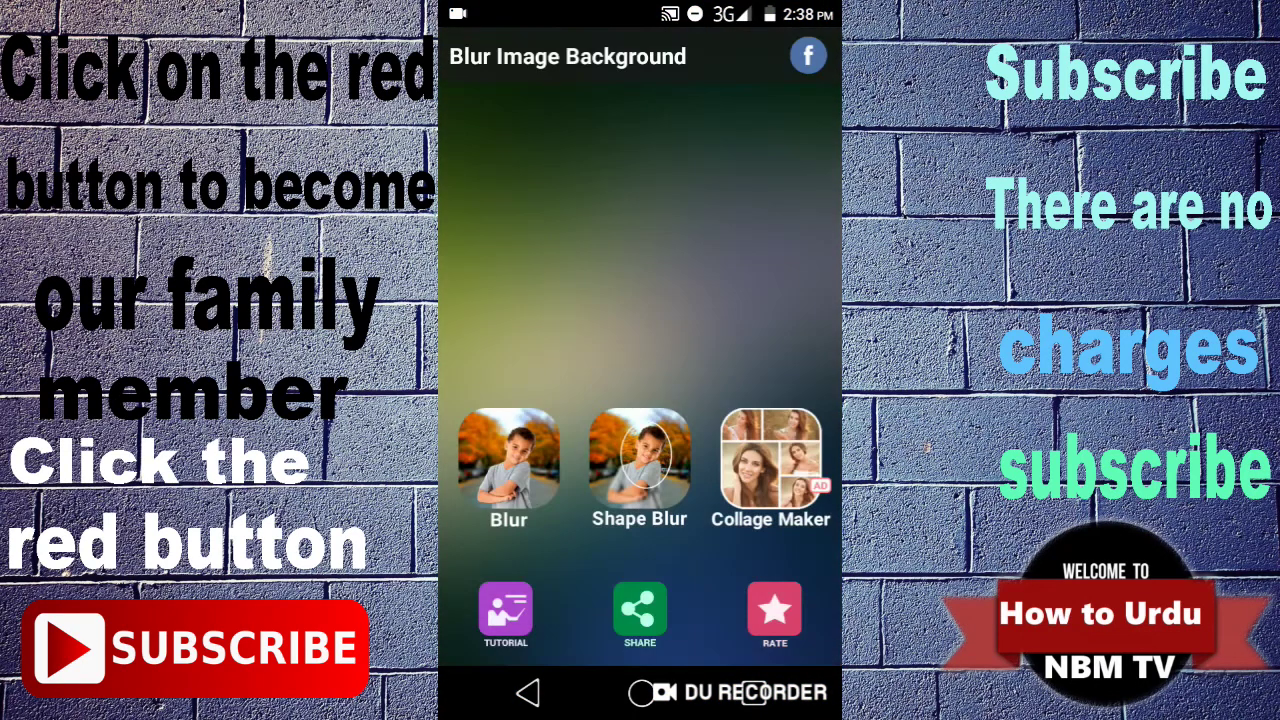
pyautogui.click(640, 692)
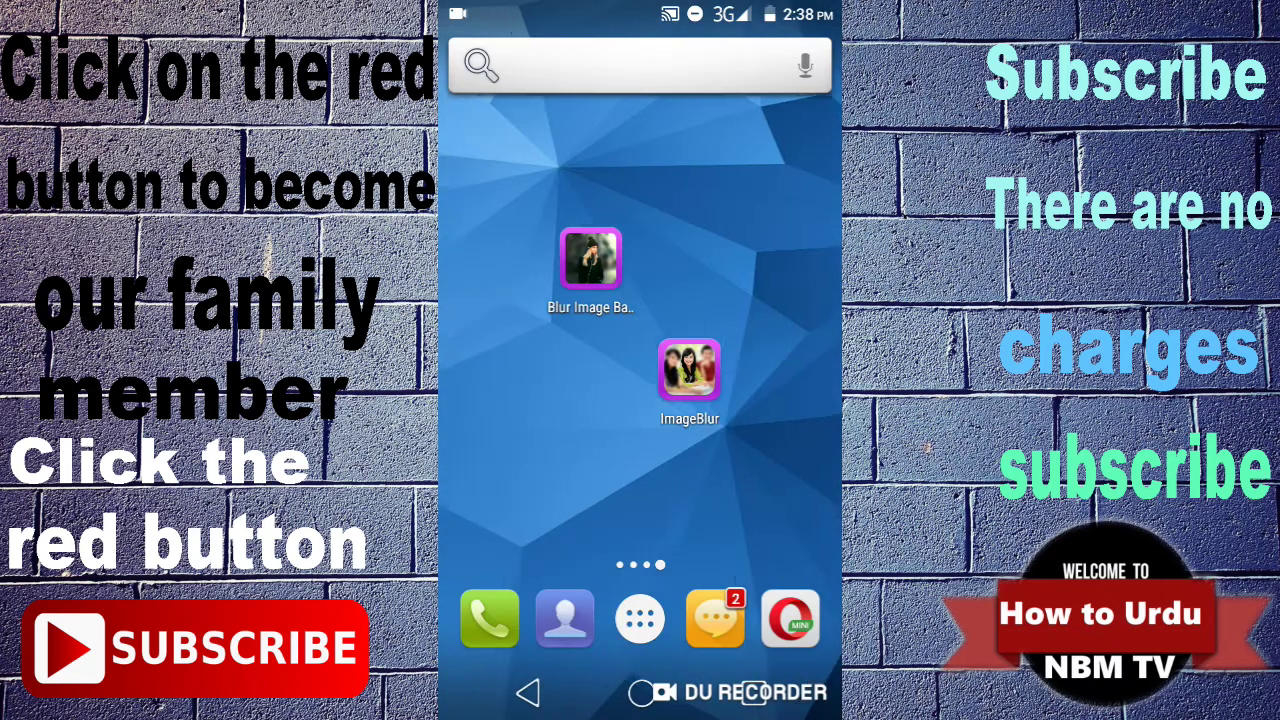
pyautogui.moveTo(500, 400); pyautogui.dragTo(790, 400)
pyautogui.moveTo(500, 400)
pyautogui.mouseDown()
pyautogui.moveTo(790, 400)
pyautogui.moveTo(500, 400)
pyautogui.mouseUp()
pyautogui.moveTo(790, 400); pyautogui.dragTo(500, 400)
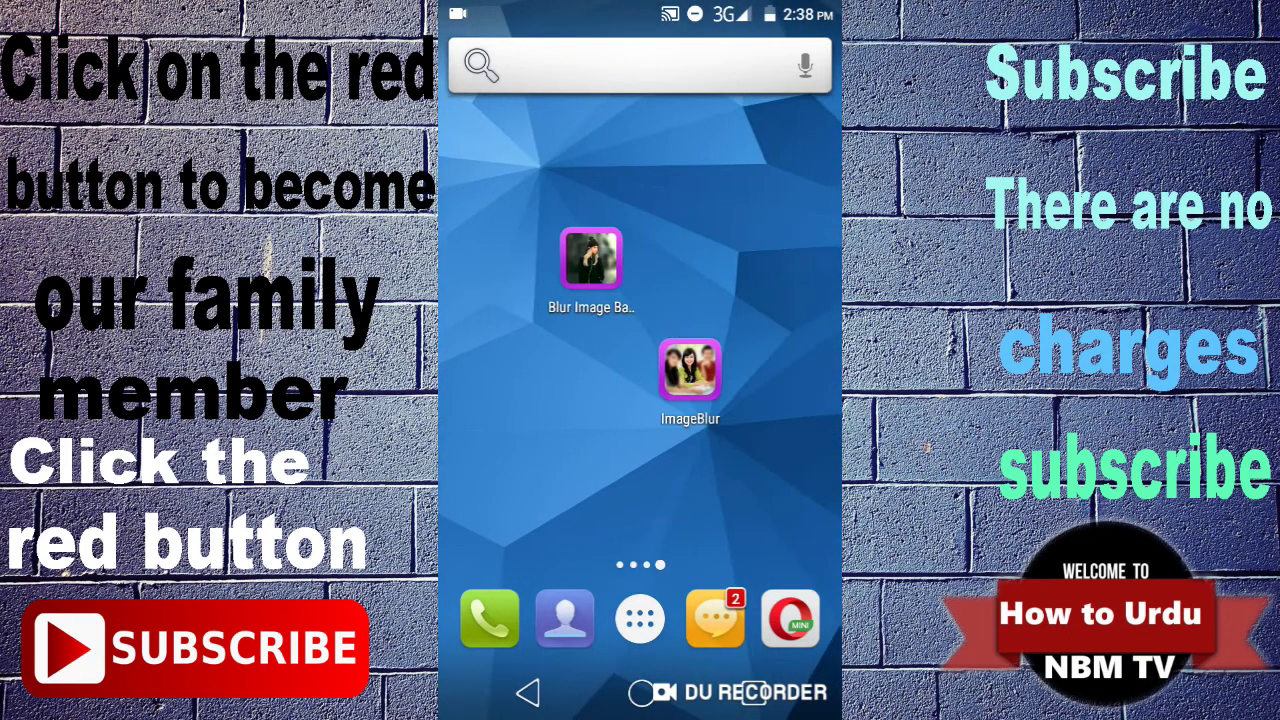
pyautogui.click(640, 620)
pyautogui.click(594, 500)
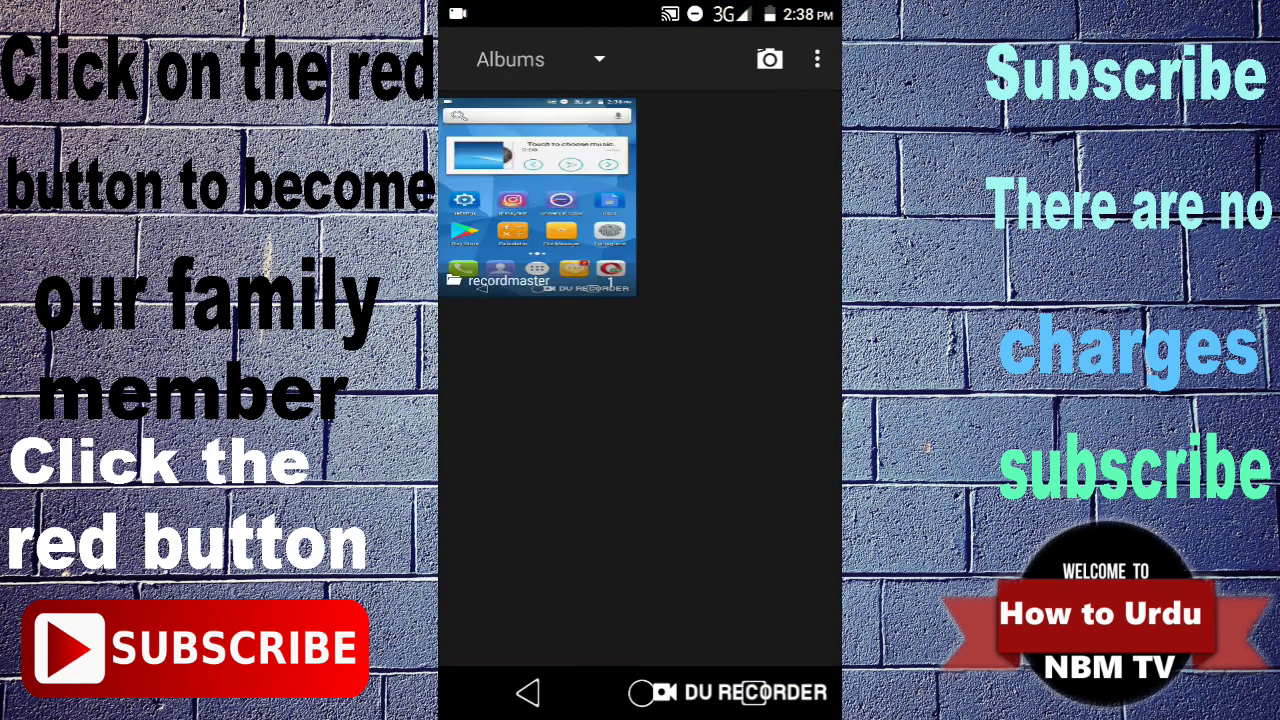
# Step: Preview the selfie in Gallery, then switch back to Blur Image Background
pyautogui.click(742, 360)
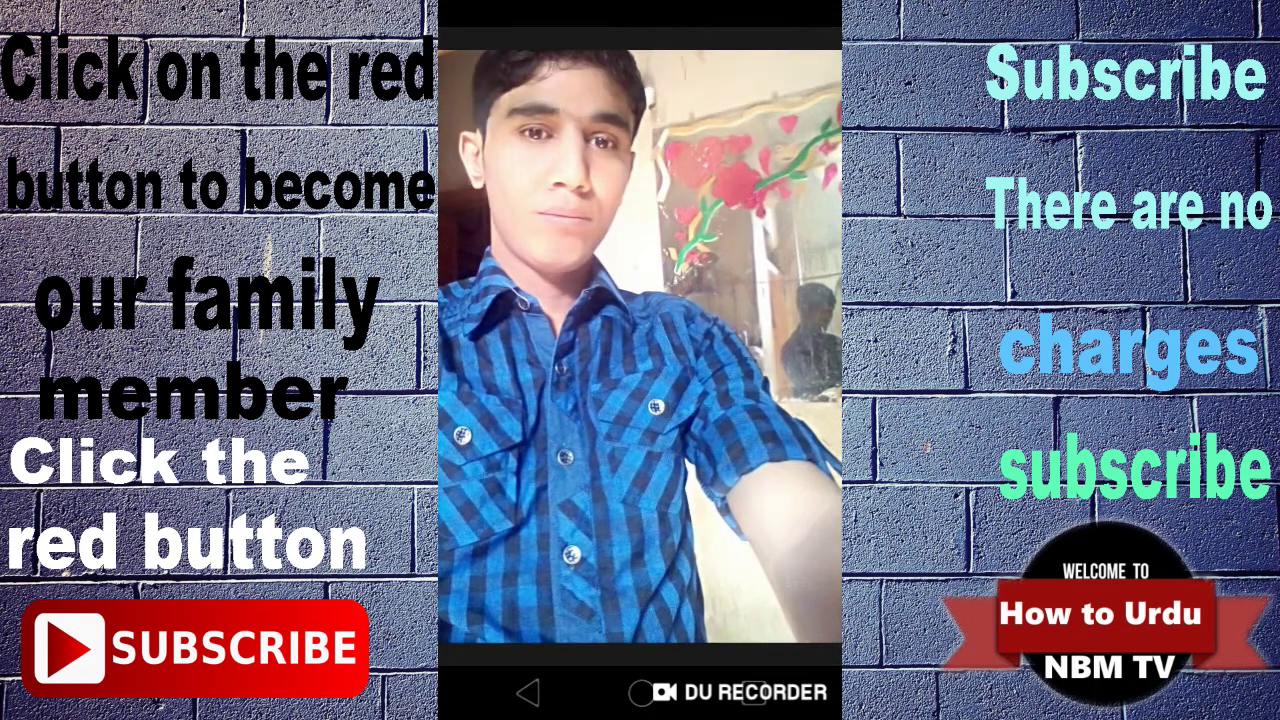
pyautogui.click(528, 692)
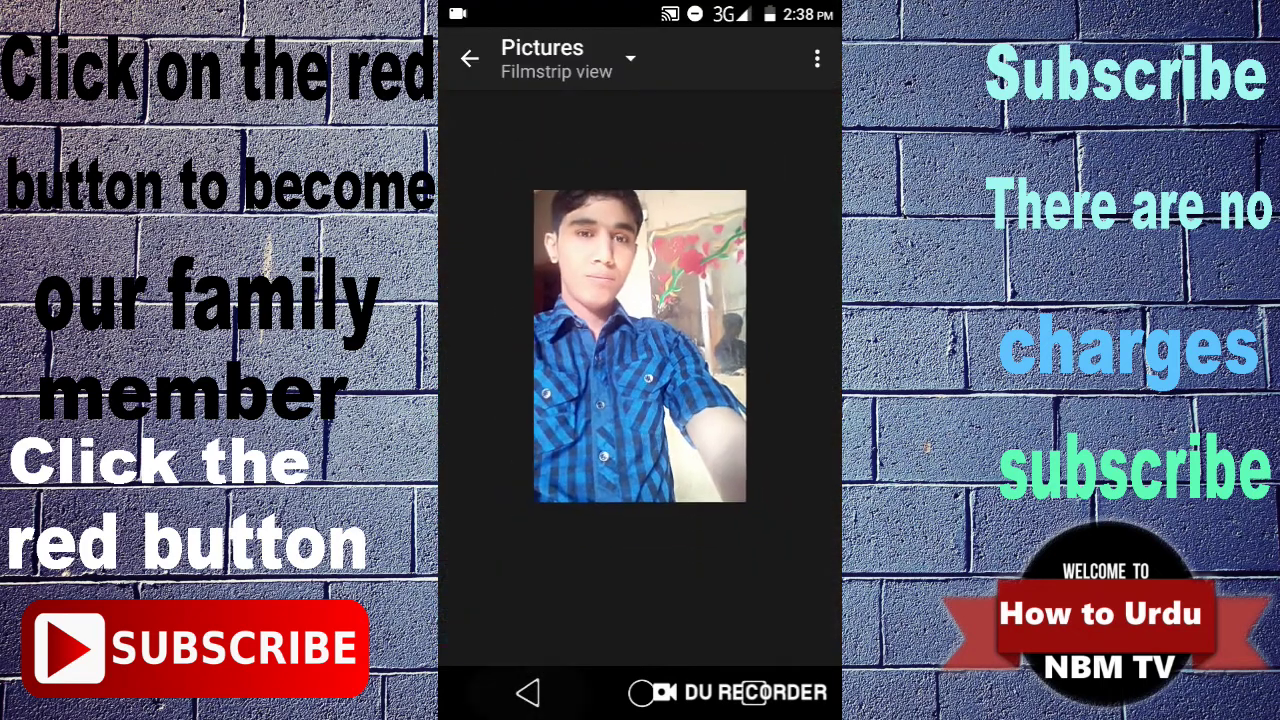
pyautogui.click(528, 692)
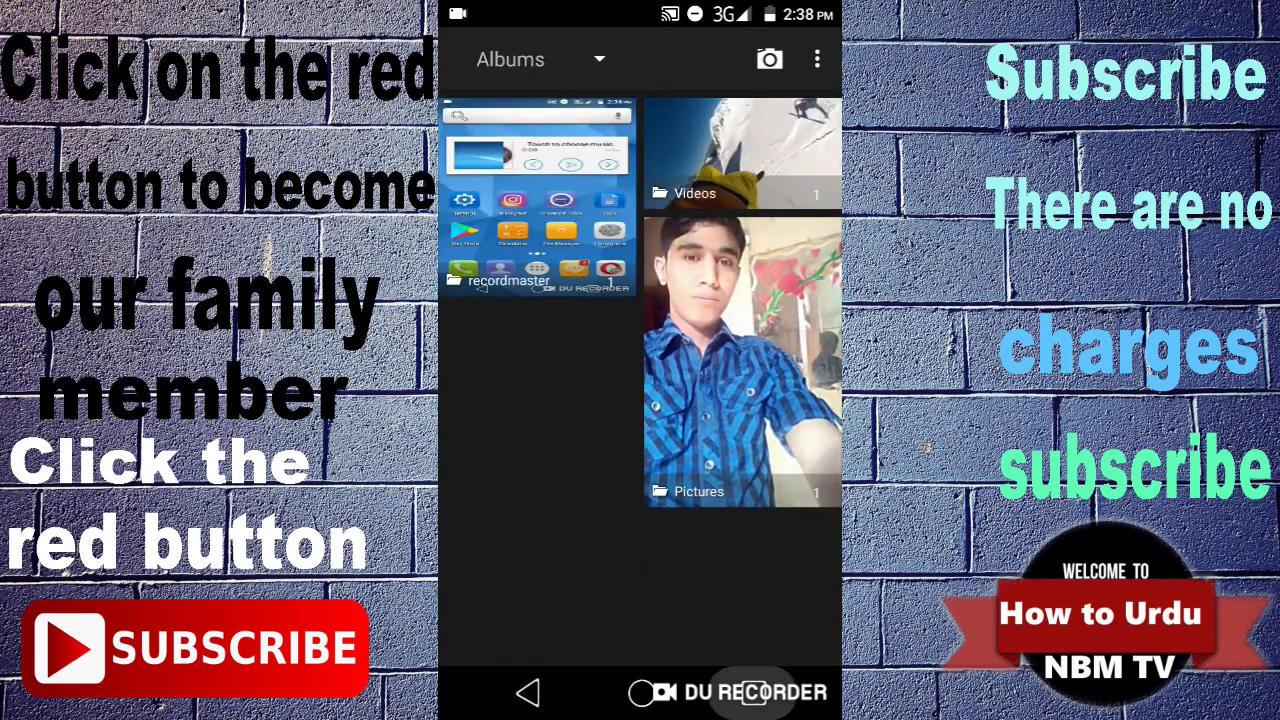
pyautogui.click(755, 692)
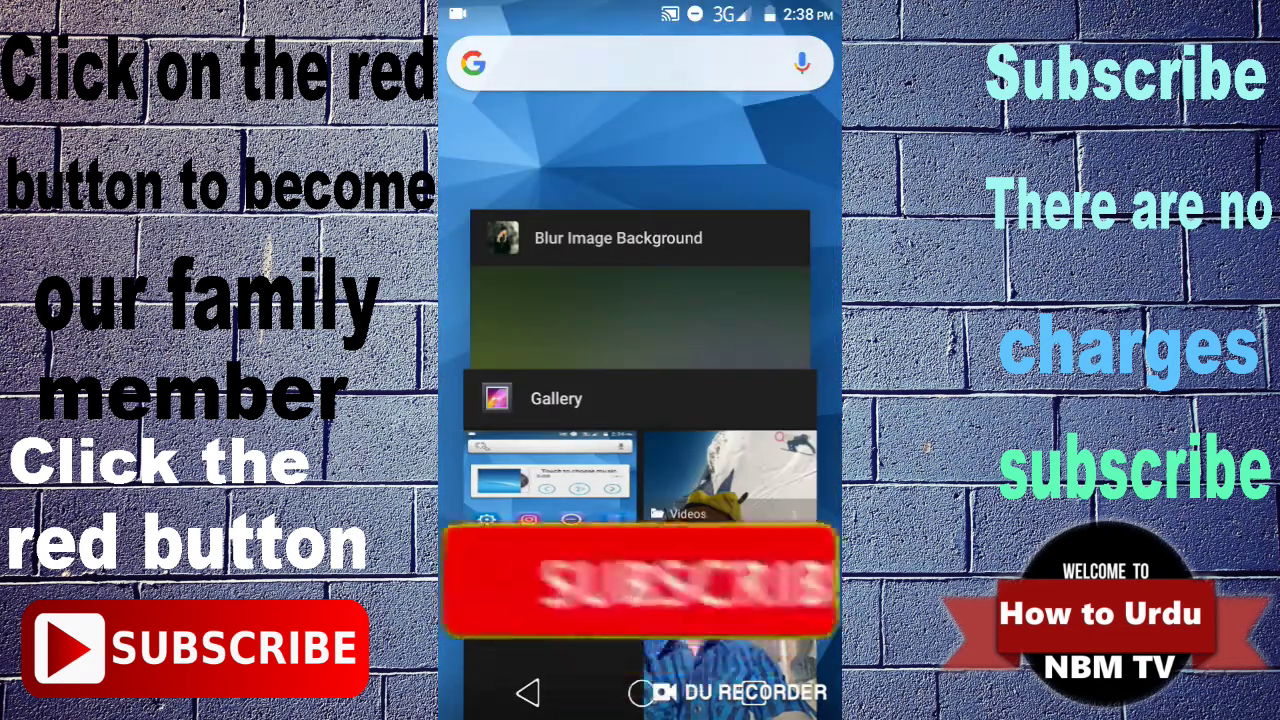
pyautogui.click(640, 300)
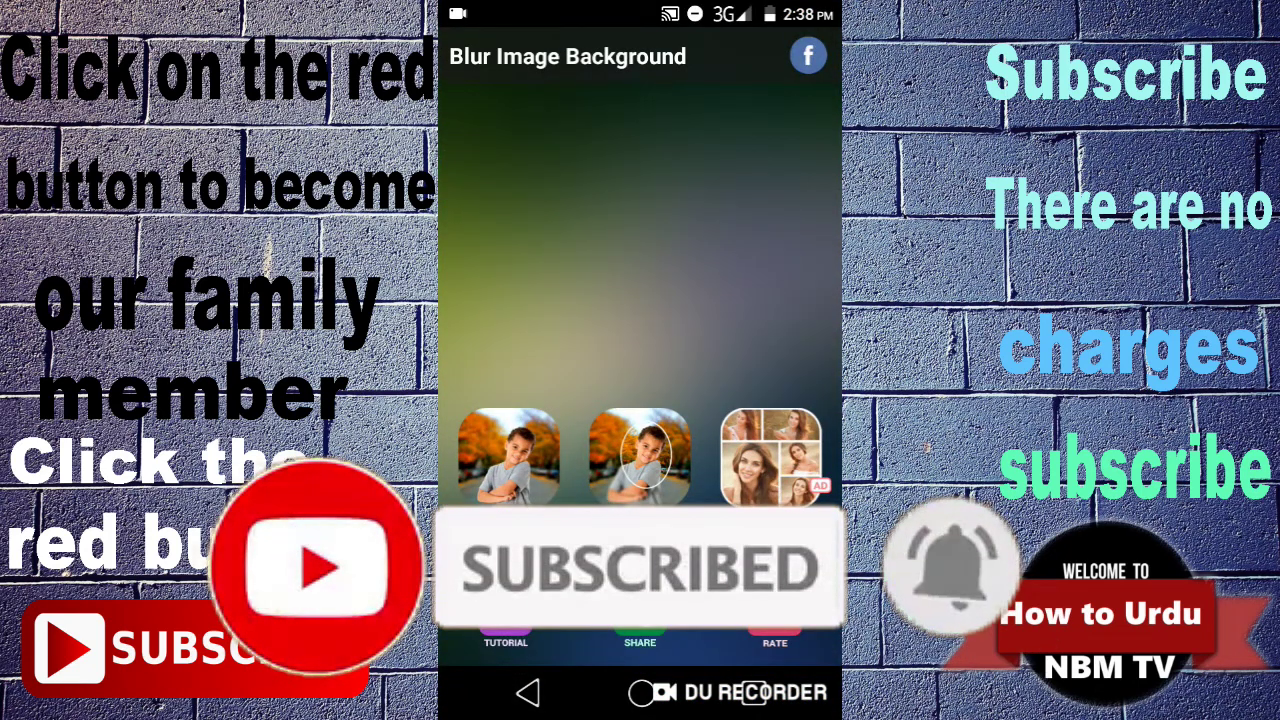
# Step: Load IMG_20181215_065422.jpg from the gallery into the Blur editor
pyautogui.click(508, 455)
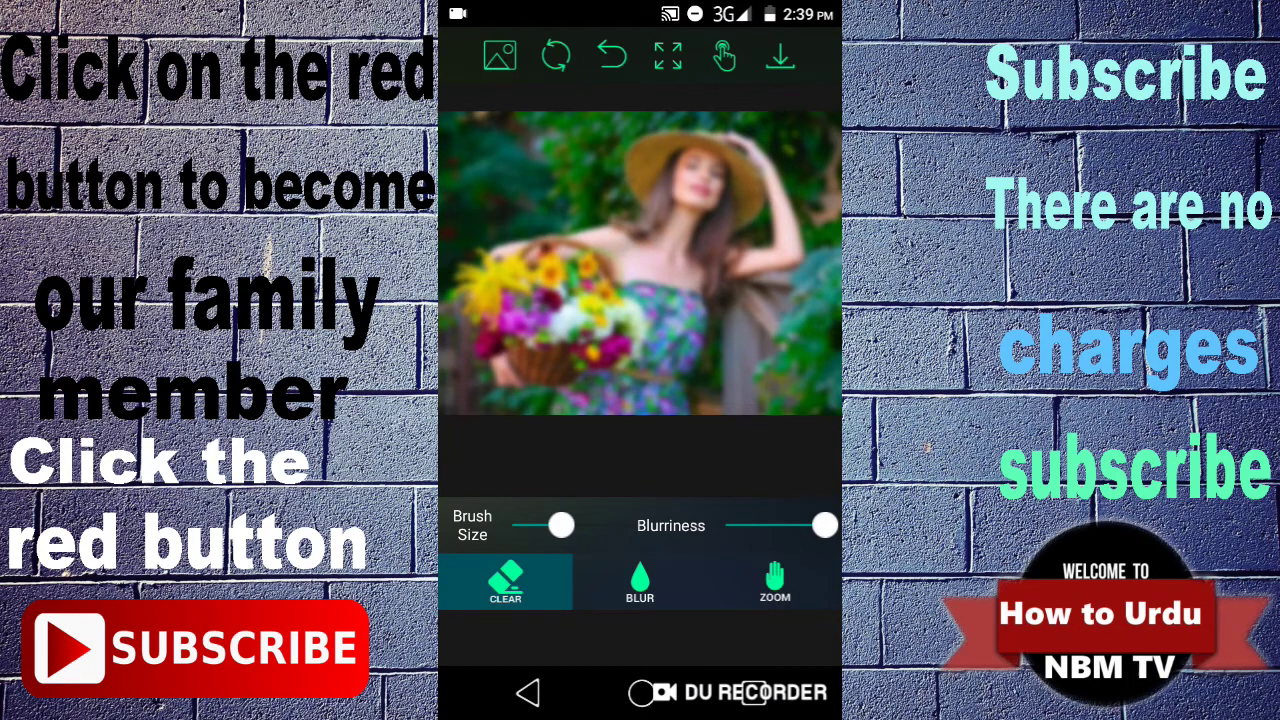
pyautogui.click(500, 56)
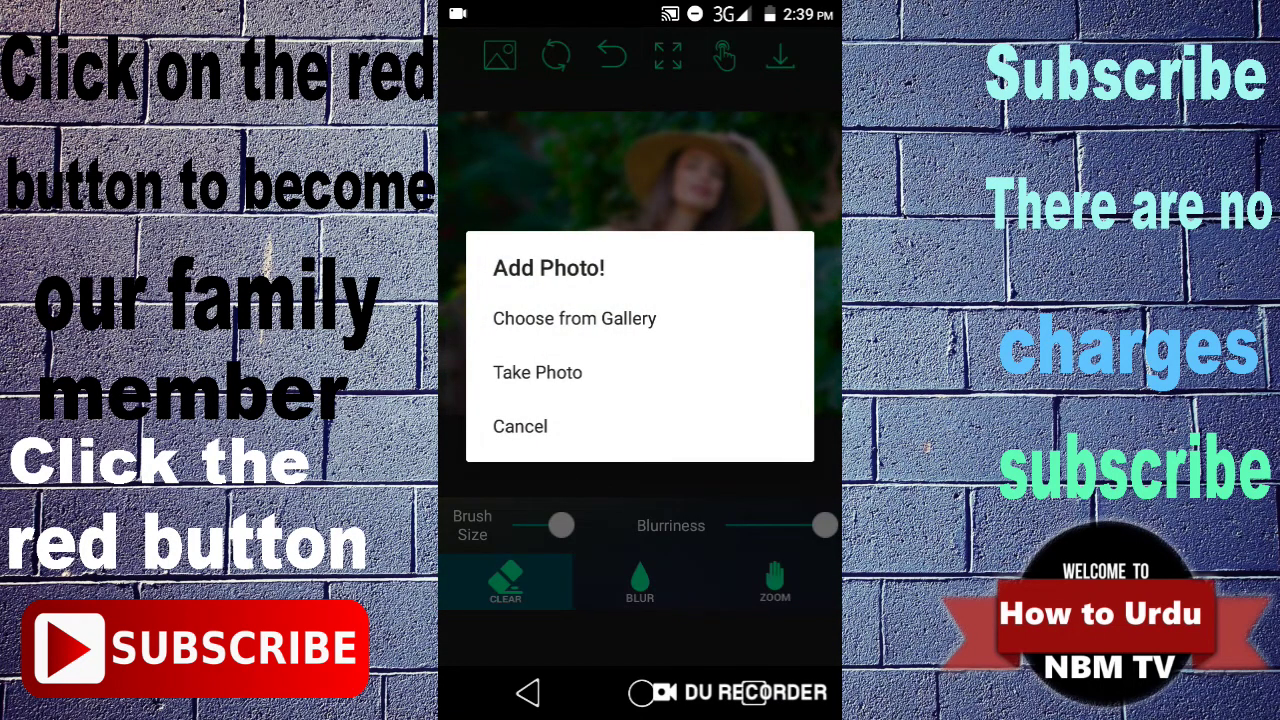
pyautogui.click(520, 426)
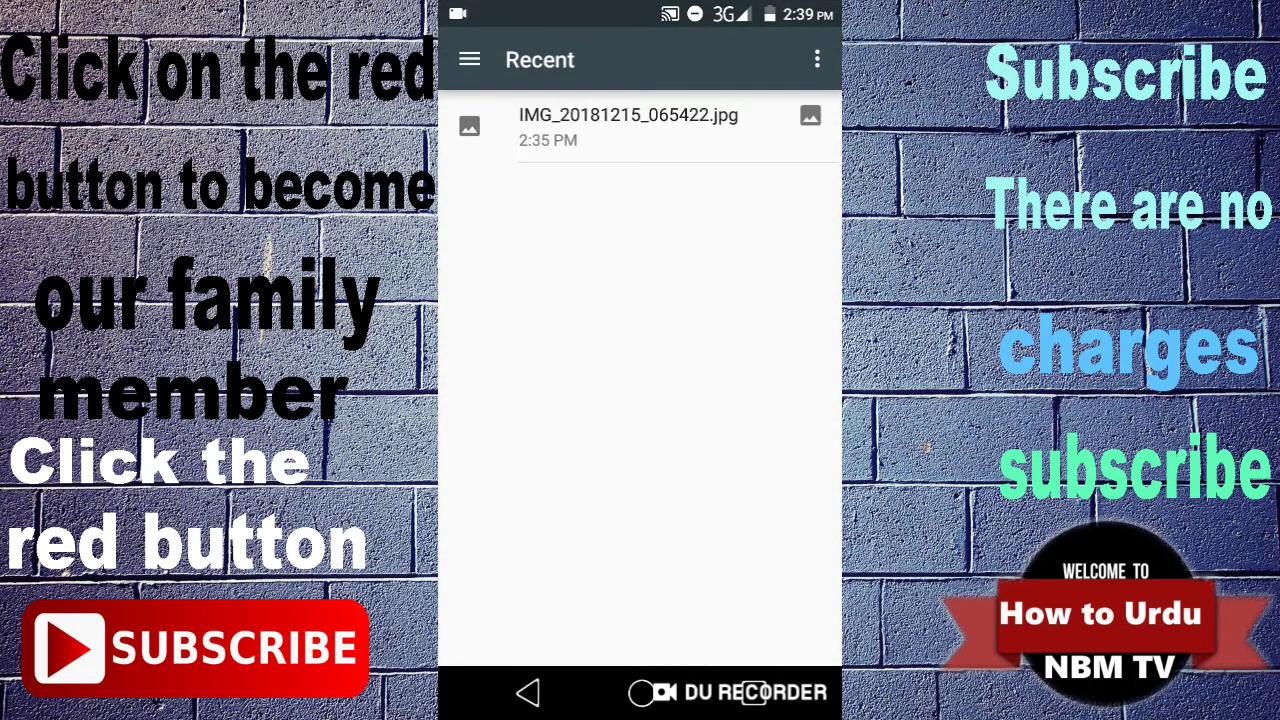
pyautogui.click(628, 127)
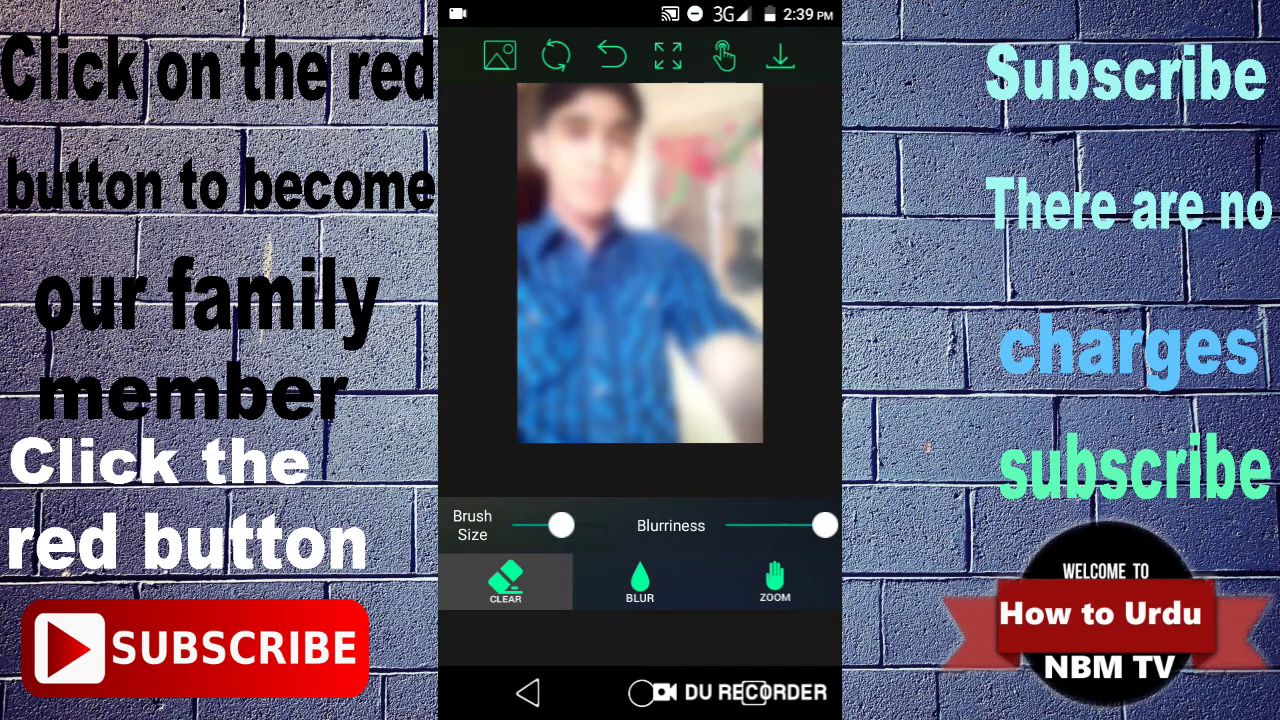
# Step: Drop Blurriness to minimum and raise it back to maximum, confirming each change
pyautogui.moveTo(824, 525); pyautogui.dragTo(725, 525)
pyautogui.click(748, 405)
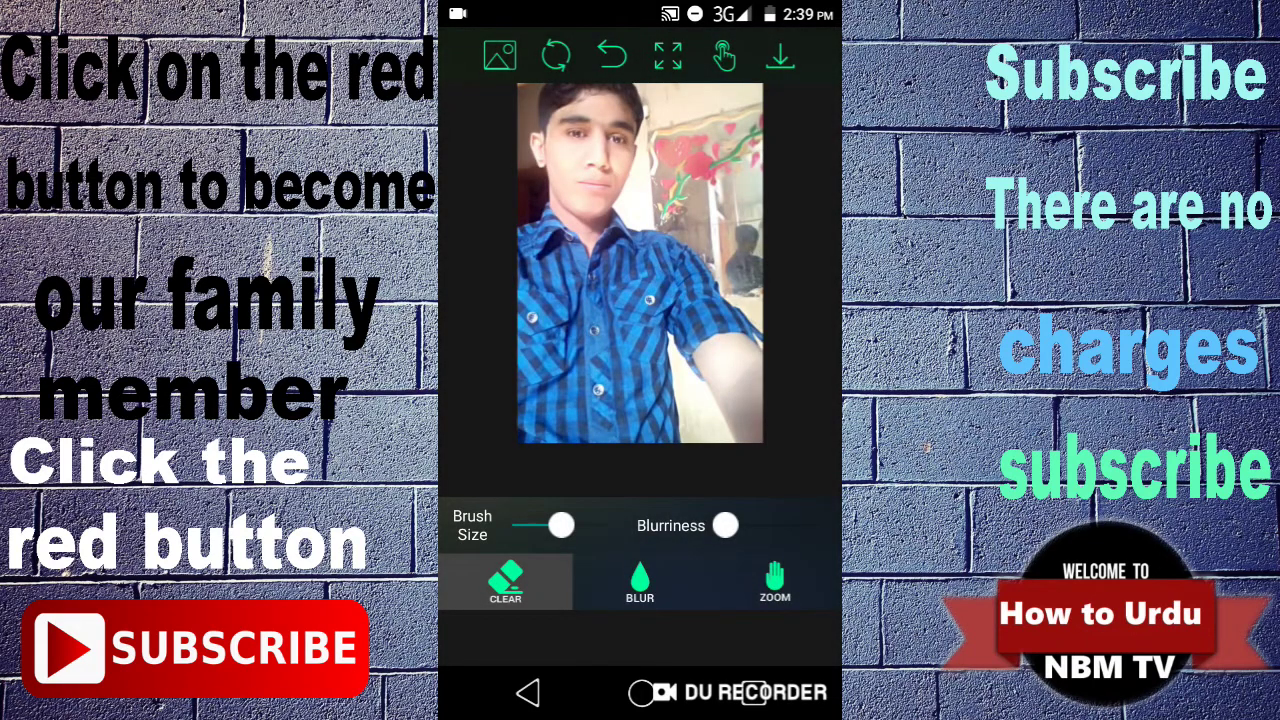
pyautogui.moveTo(725, 525); pyautogui.dragTo(824, 525)
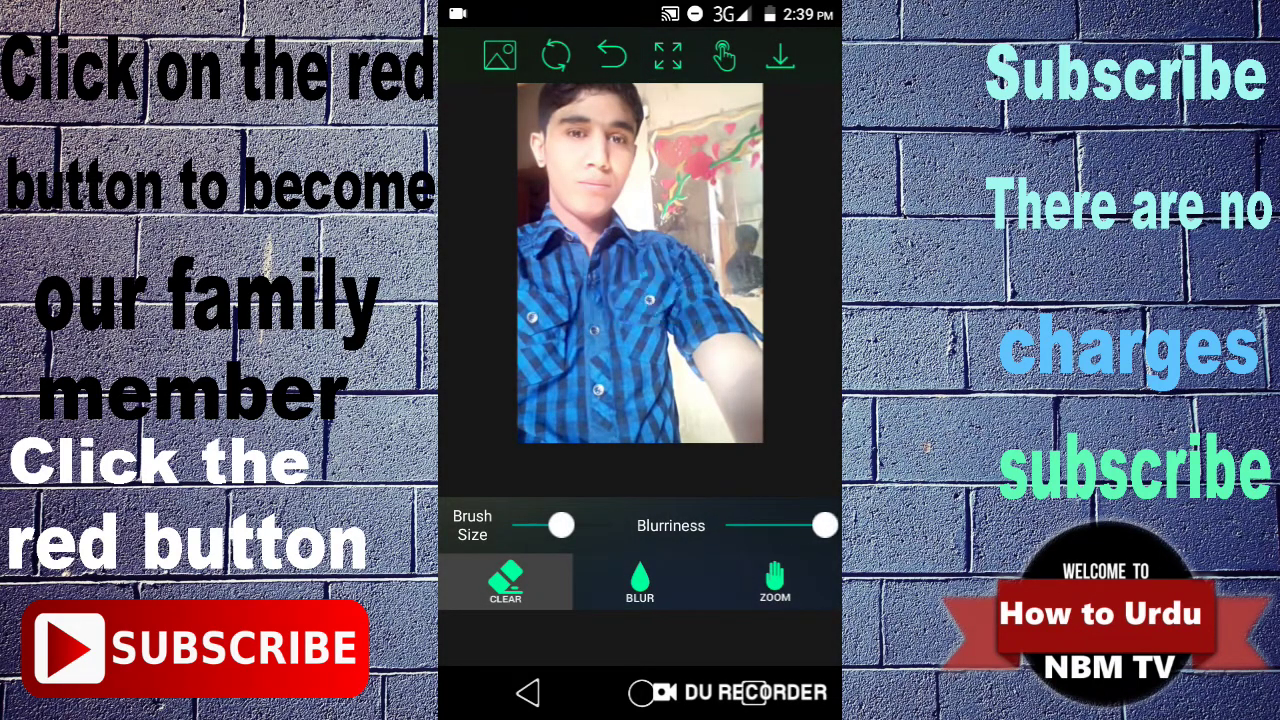
pyautogui.click(748, 405)
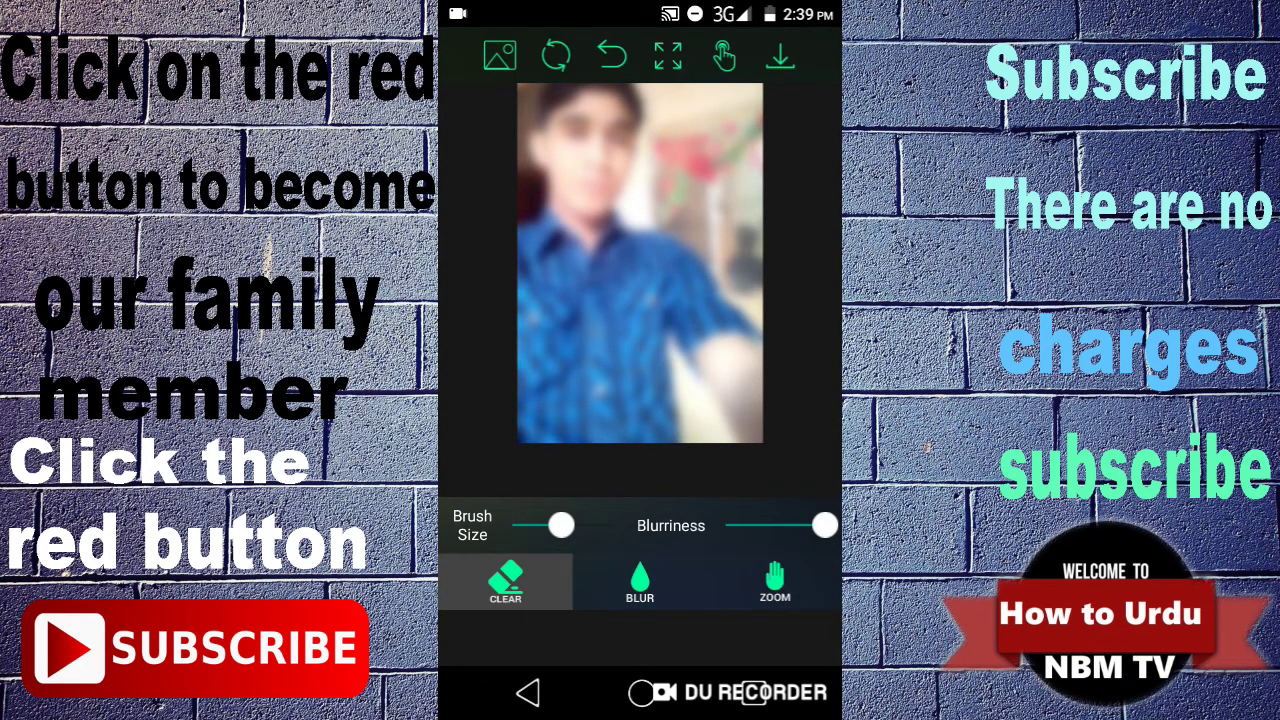
# Step: Save the fully blurred selfie to the Blur Image folder and return to the editor
pyautogui.press('Escape')
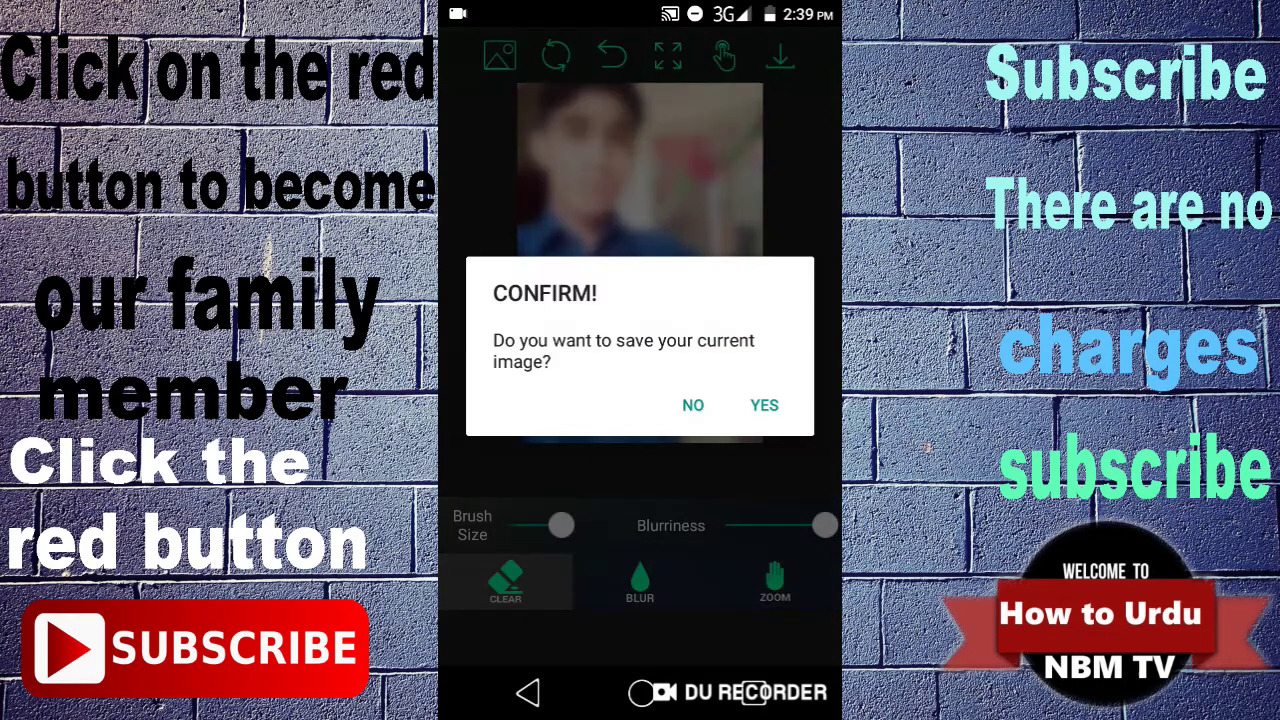
pyautogui.press('Escape')
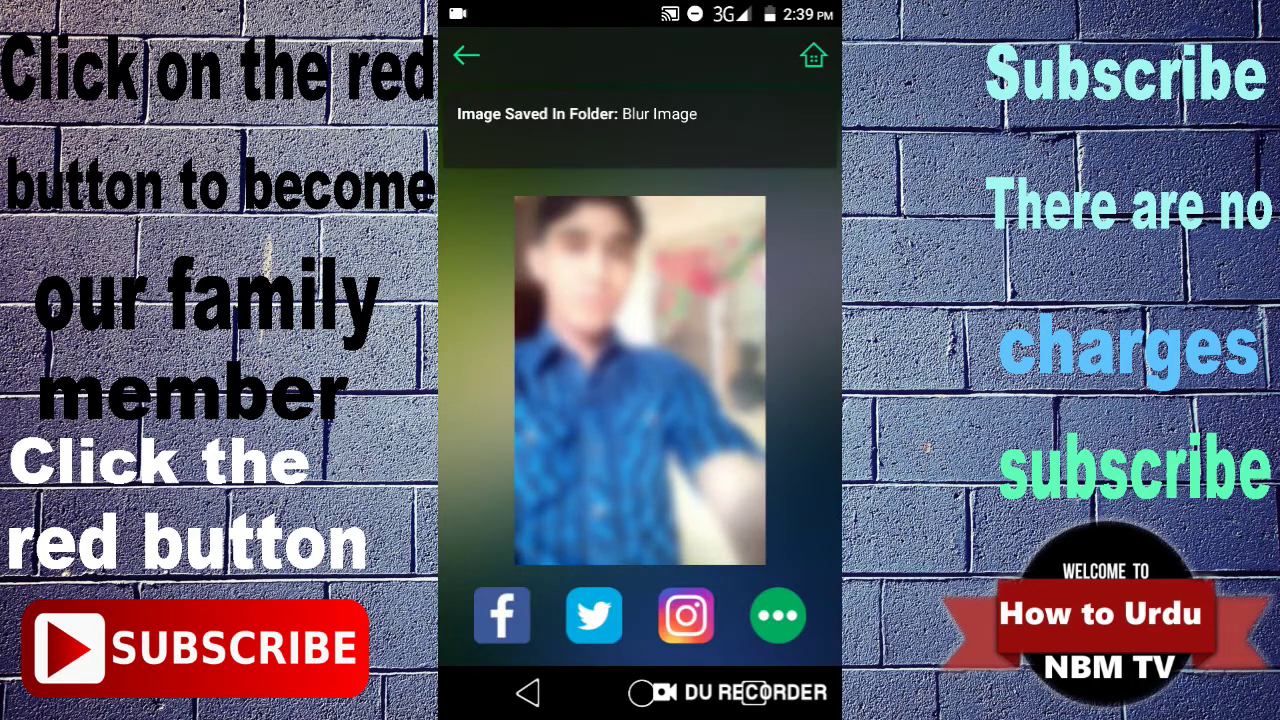
pyautogui.press('Escape')
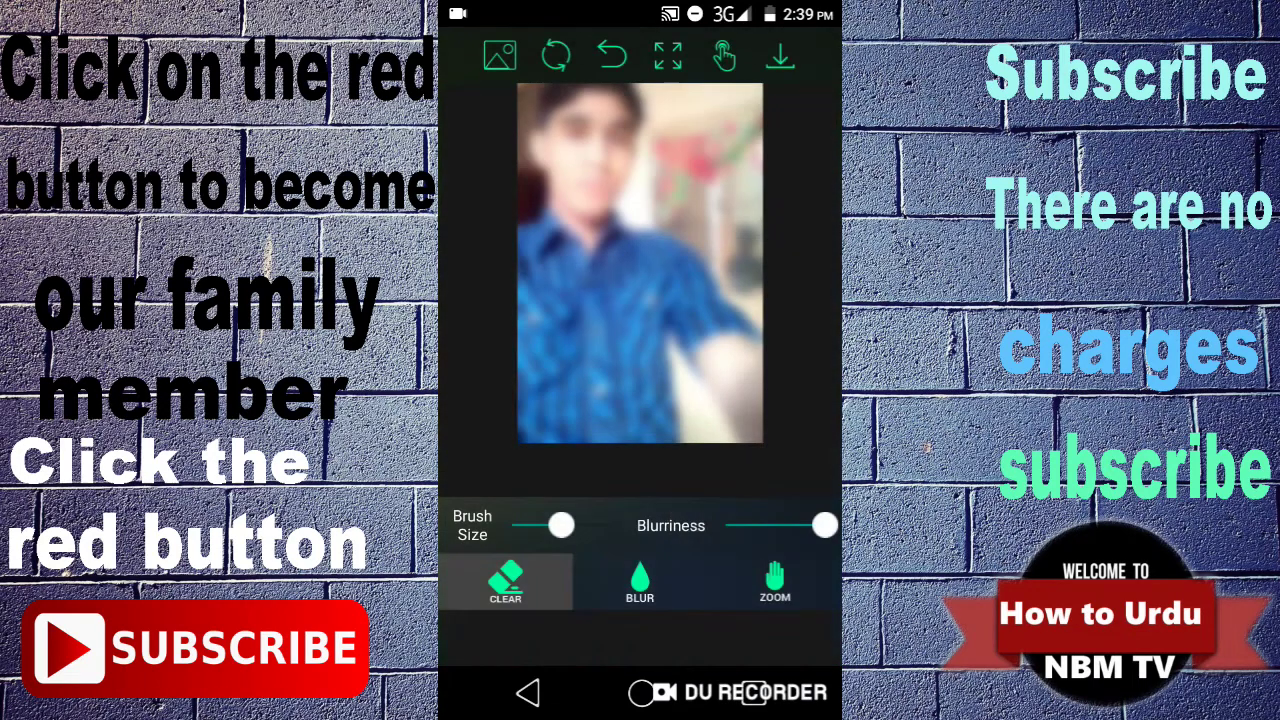
pyautogui.click(724, 56)
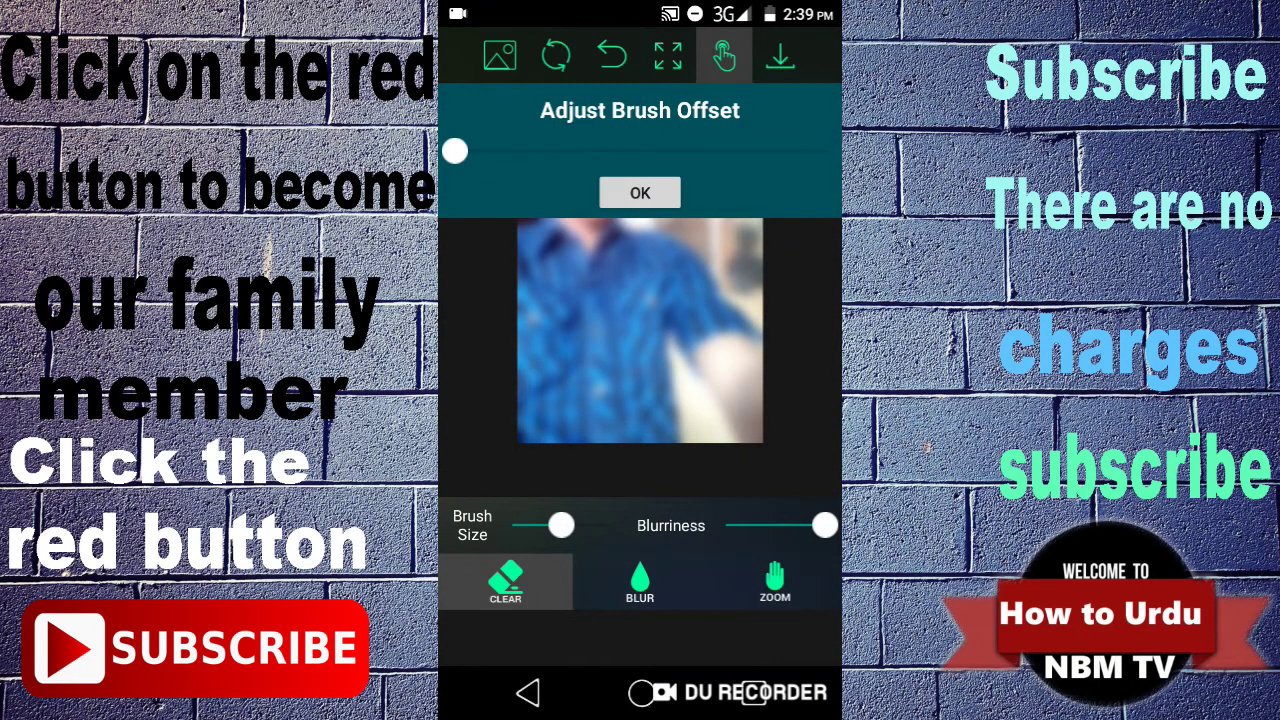
# Step: Accept the brush offset and rub CLEAR over the shirt and person to remove the blur
pyautogui.click(640, 193)
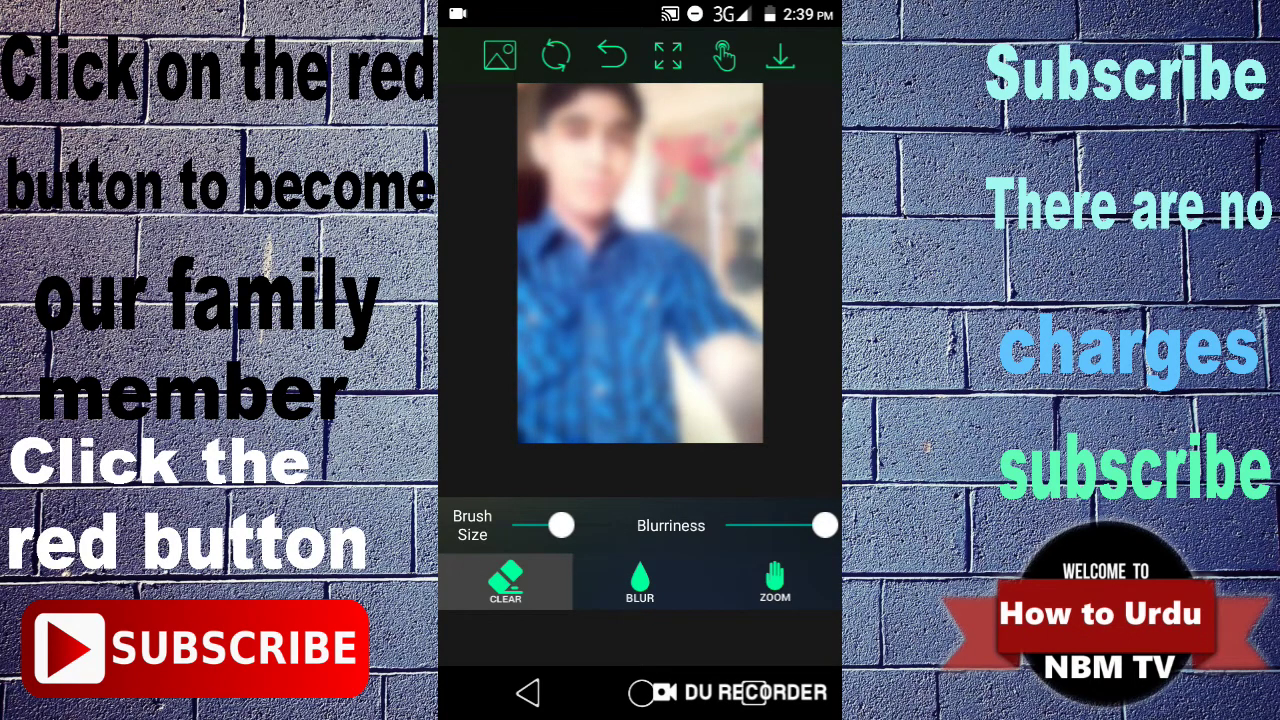
pyautogui.moveTo(540, 404); pyautogui.dragTo(540, 404)
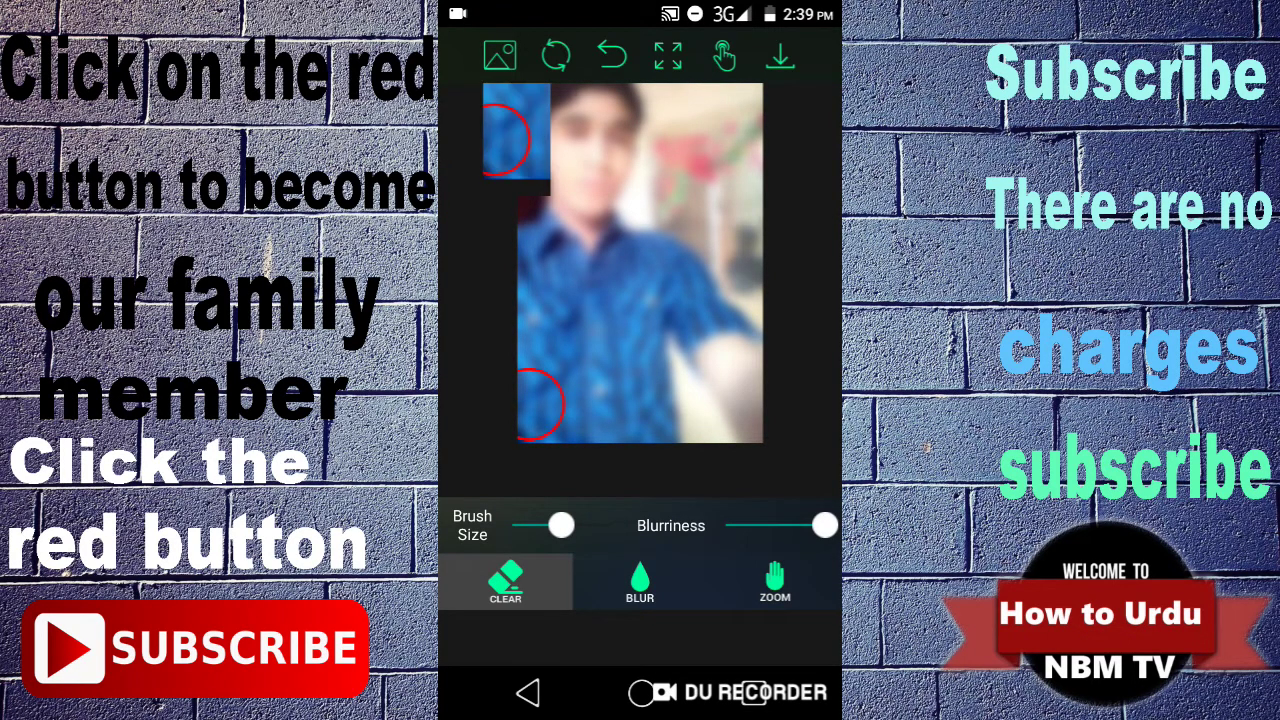
pyautogui.moveTo(540, 404)
pyautogui.mouseDown()
pyautogui.moveTo(549, 259)
pyautogui.moveTo(577, 193)
pyautogui.moveTo(563, 149)
pyautogui.moveTo(573, 106)
pyautogui.moveTo(587, 127)
pyautogui.moveTo(608, 108)
pyautogui.moveTo(630, 128)
pyautogui.moveTo(603, 137)
pyautogui.moveTo(617, 143)
pyautogui.moveTo(594, 182)
pyautogui.moveTo(605, 233)
pyautogui.moveTo(667, 259)
pyautogui.moveTo(682, 287)
pyautogui.mouseUp()
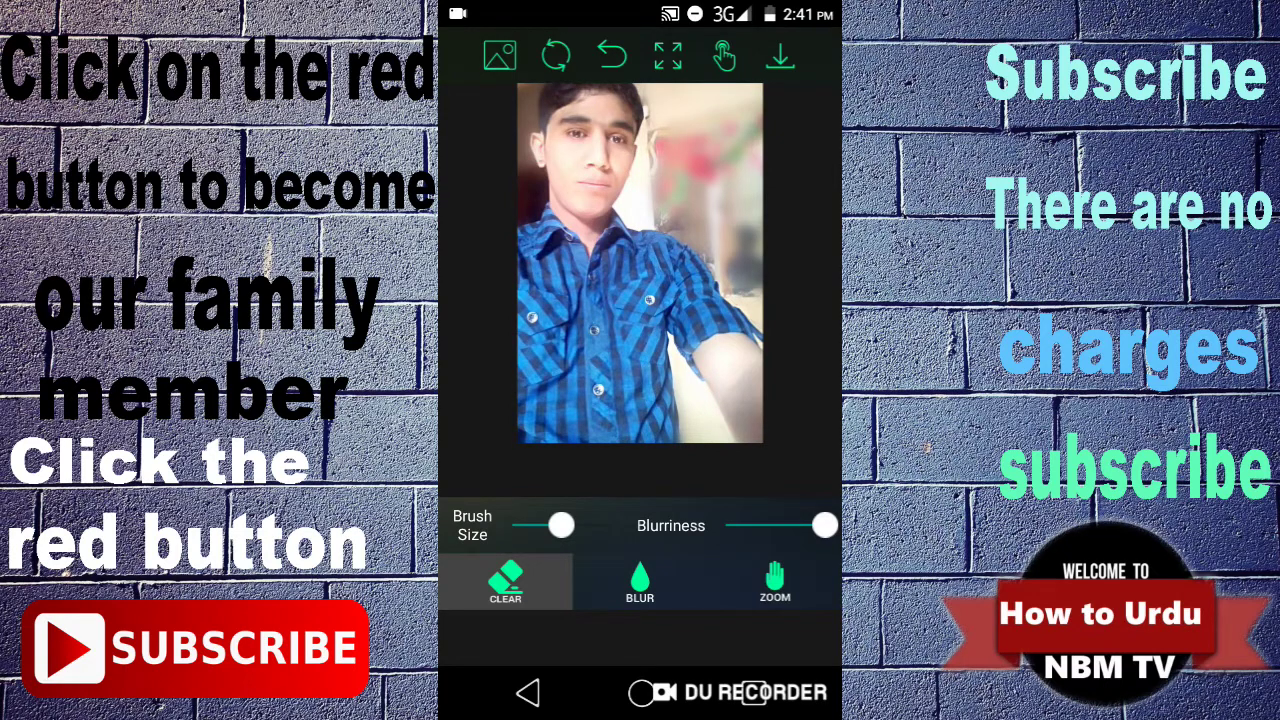
# Step: Save the partly unblurred image, dismiss the sharing options, and return to the previous home-screen page
pyautogui.press('Escape')
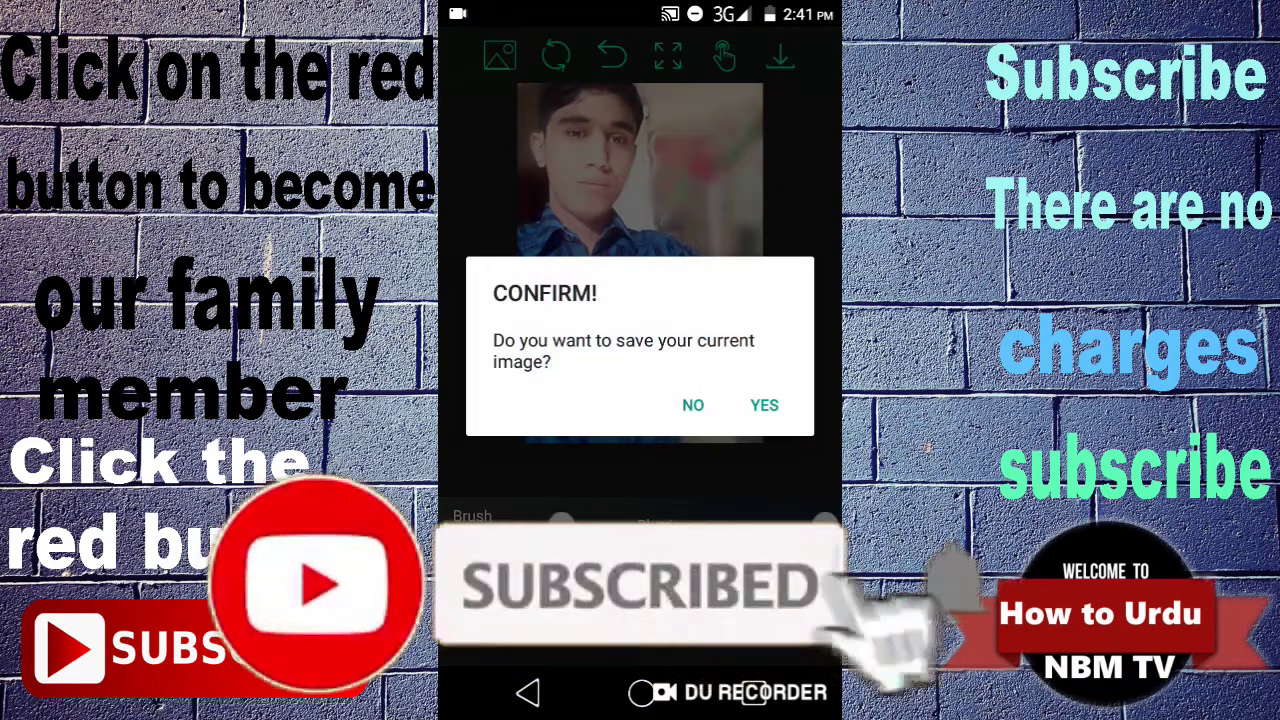
pyautogui.click(764, 405)
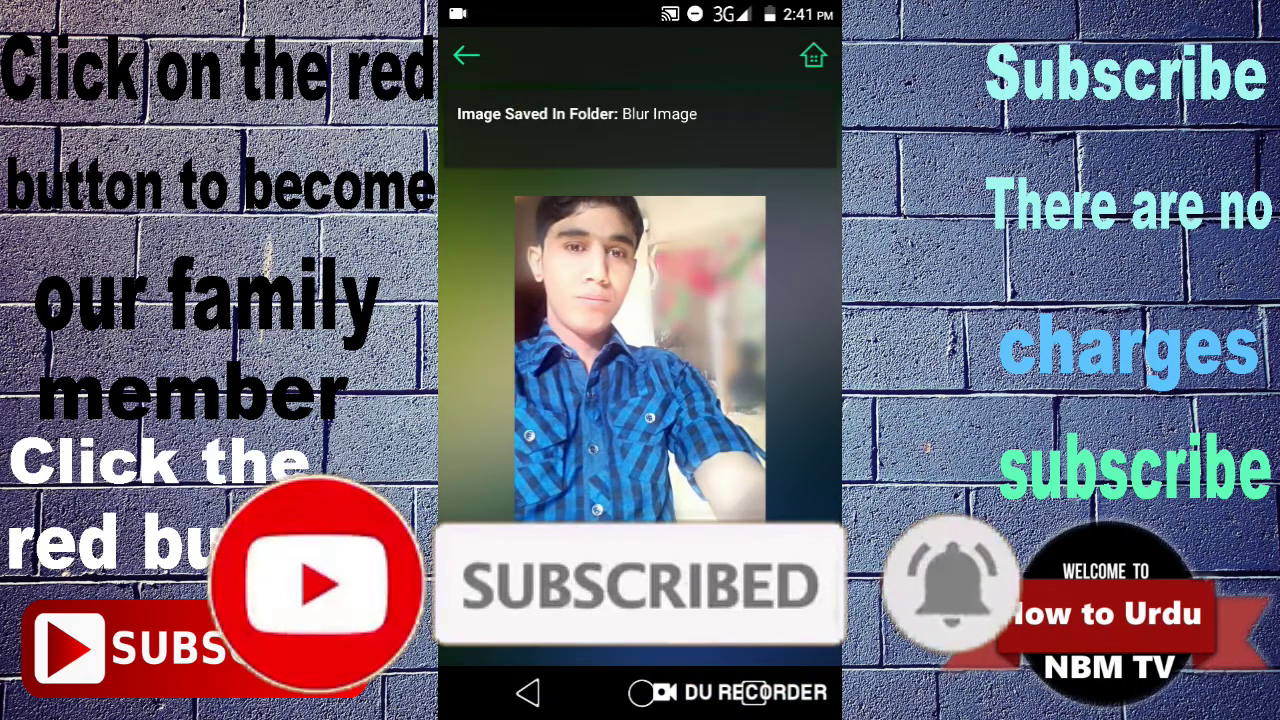
pyautogui.click(774, 614)
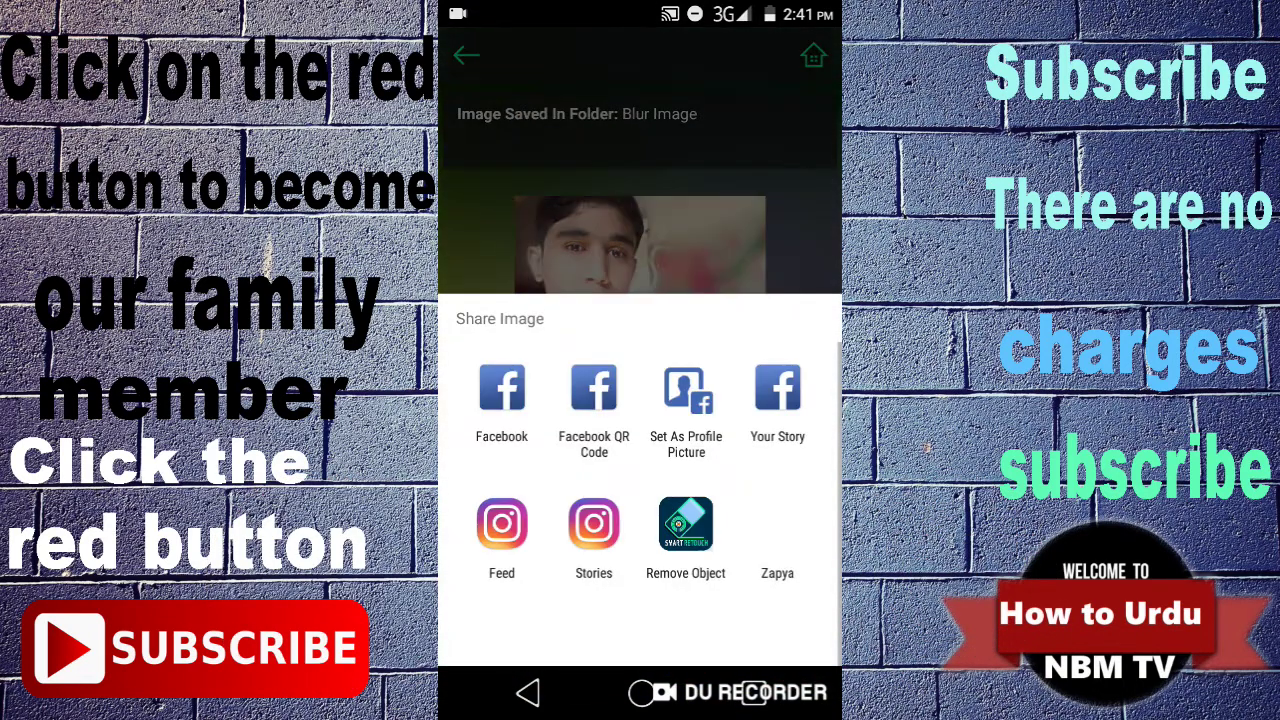
pyautogui.press('Escape')
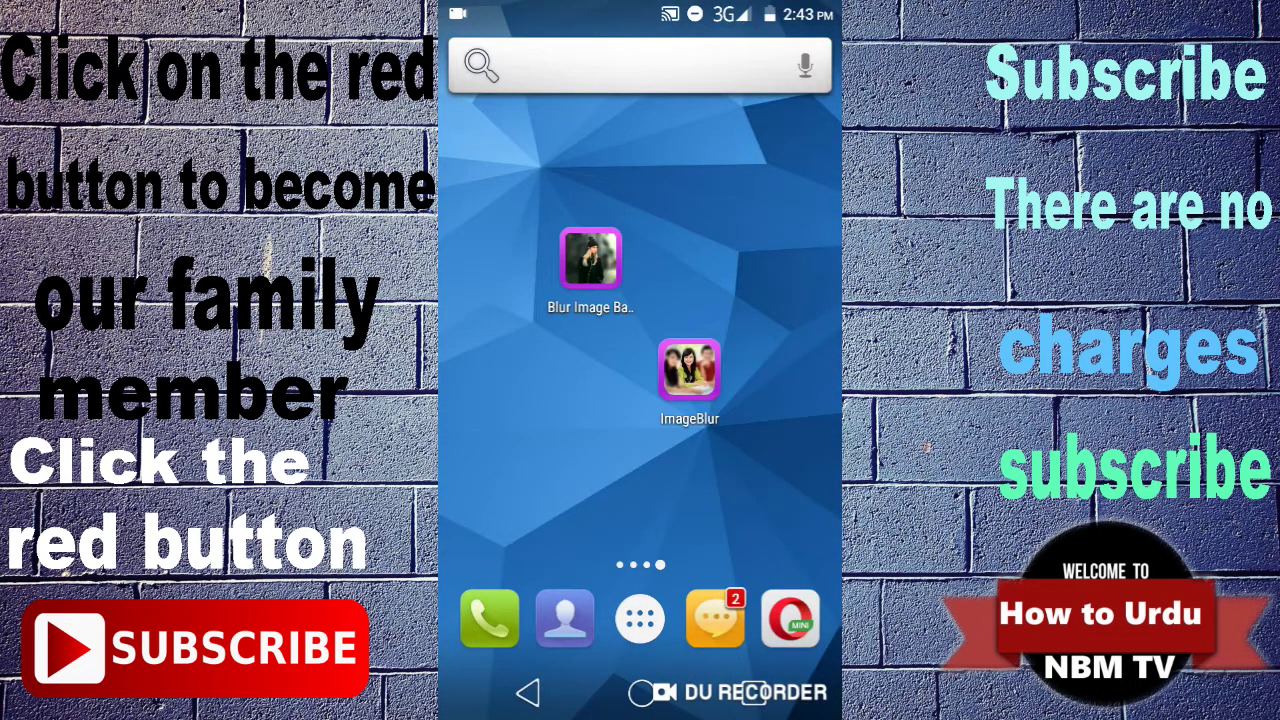
pyautogui.moveTo(500, 450)
pyautogui.mouseDown()
pyautogui.moveTo(790, 450)
pyautogui.moveTo(500, 450)
pyautogui.mouseUp()
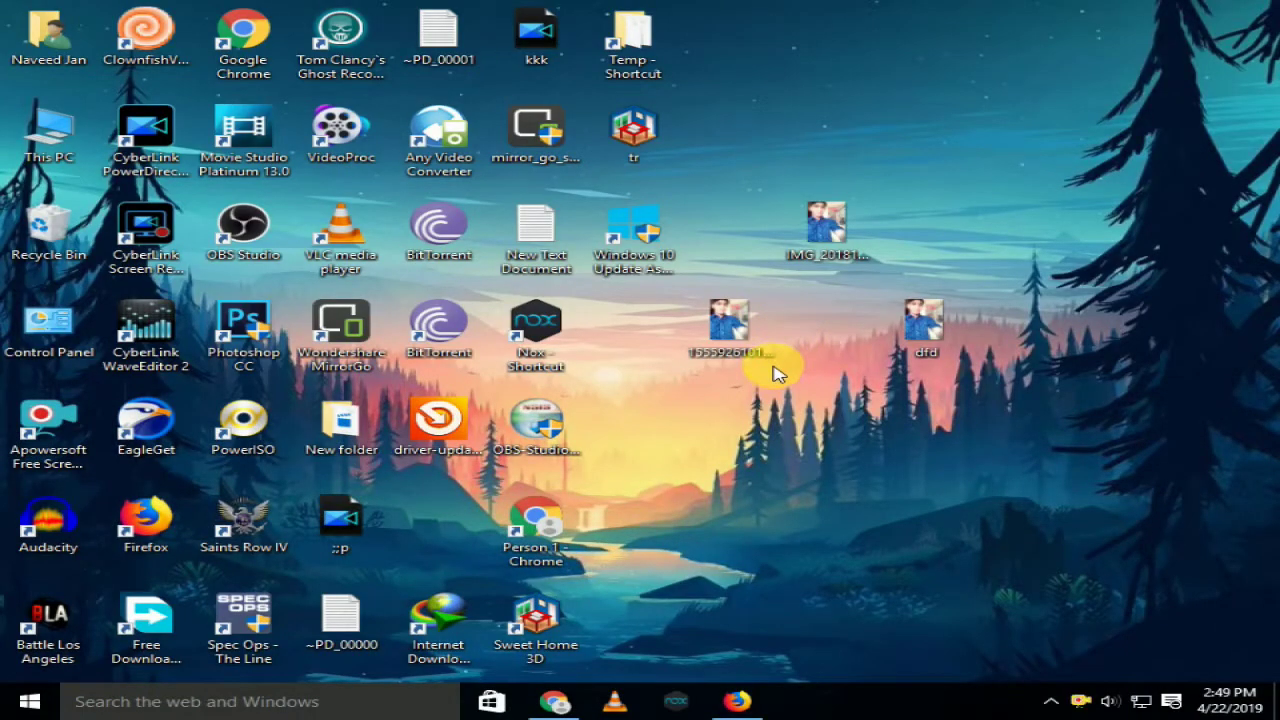
# Step: Select the desktop image icons in turn, then open IMG_20181215_065422 in Photos
pyautogui.click(763, 405)
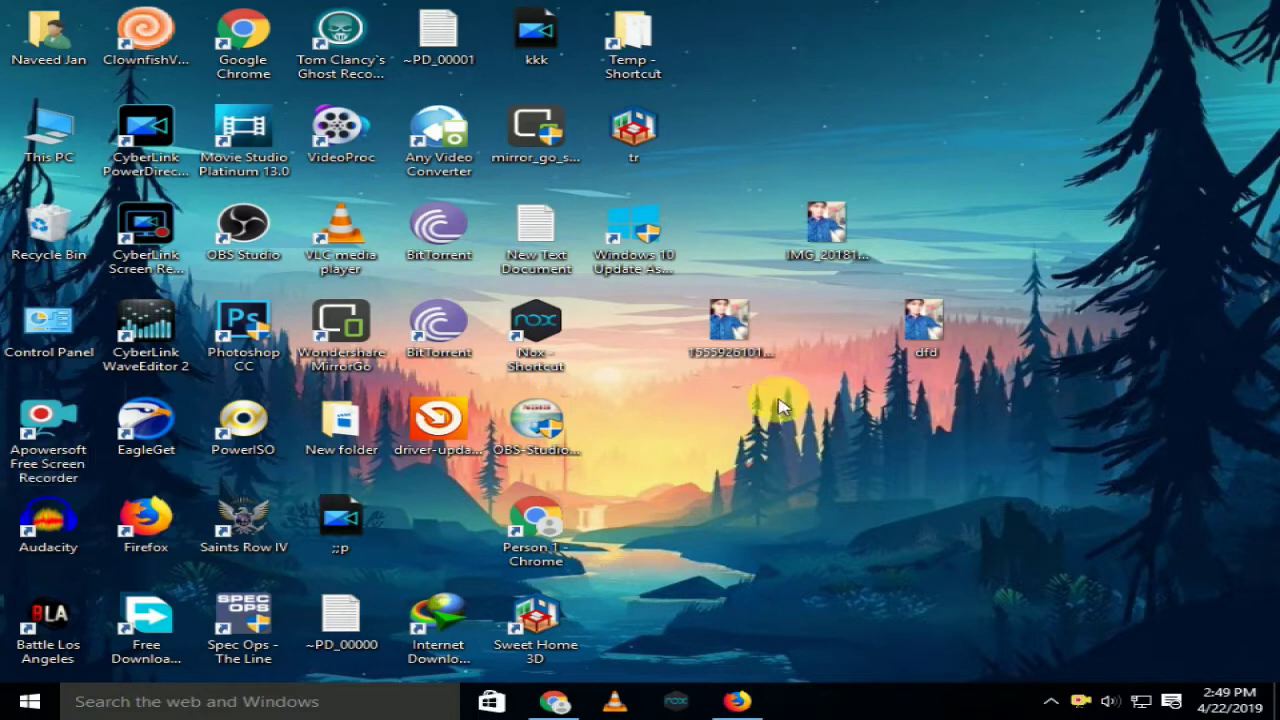
pyautogui.click(823, 224)
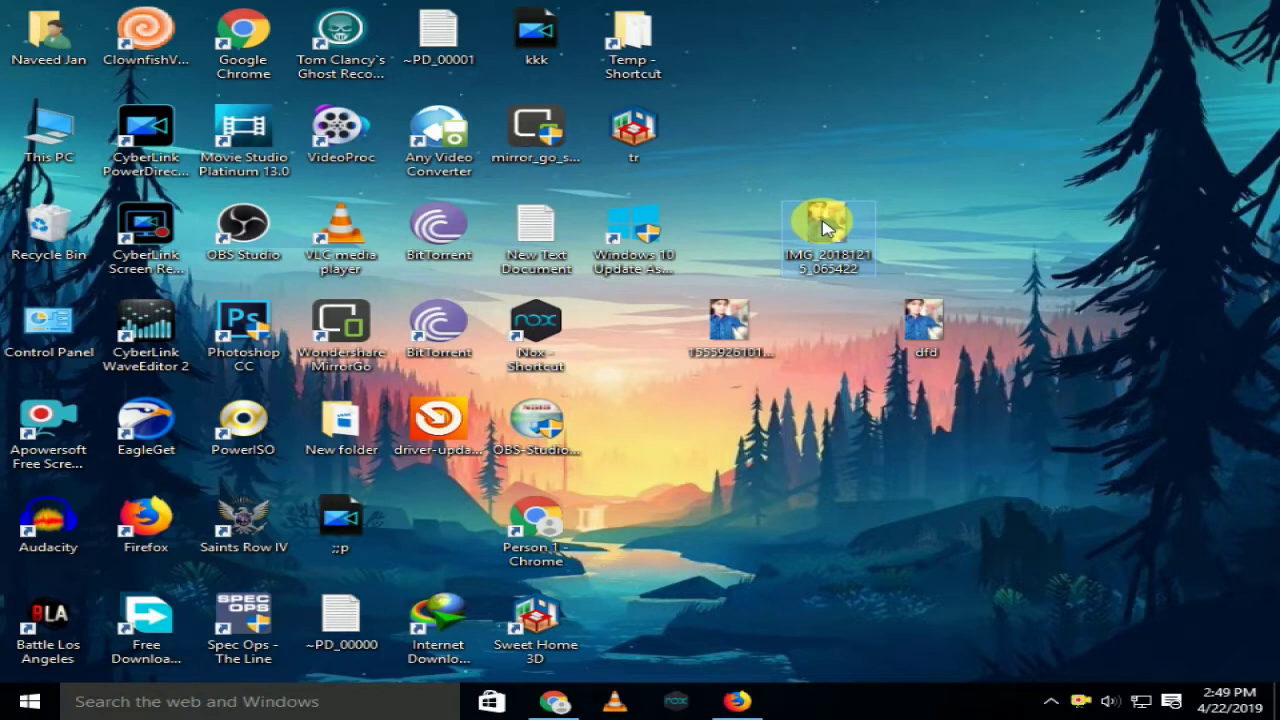
pyautogui.click(923, 336)
pyautogui.click(217, 345)
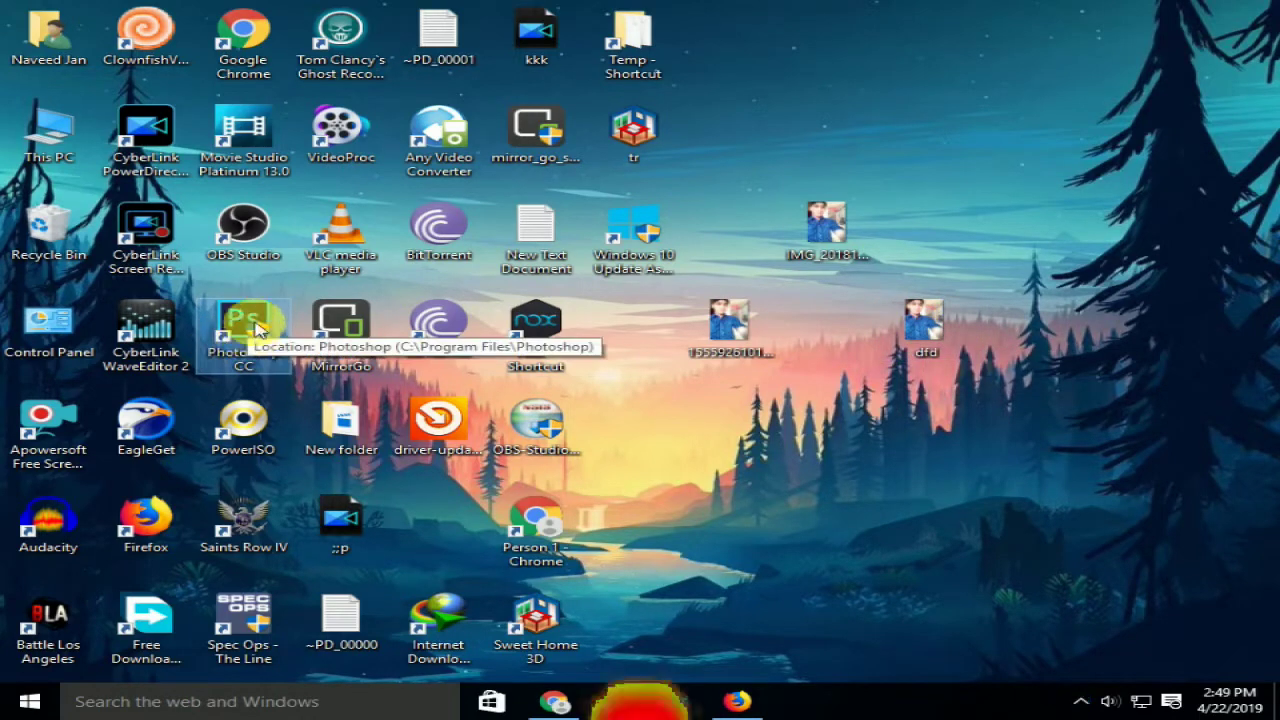
pyautogui.click(739, 335)
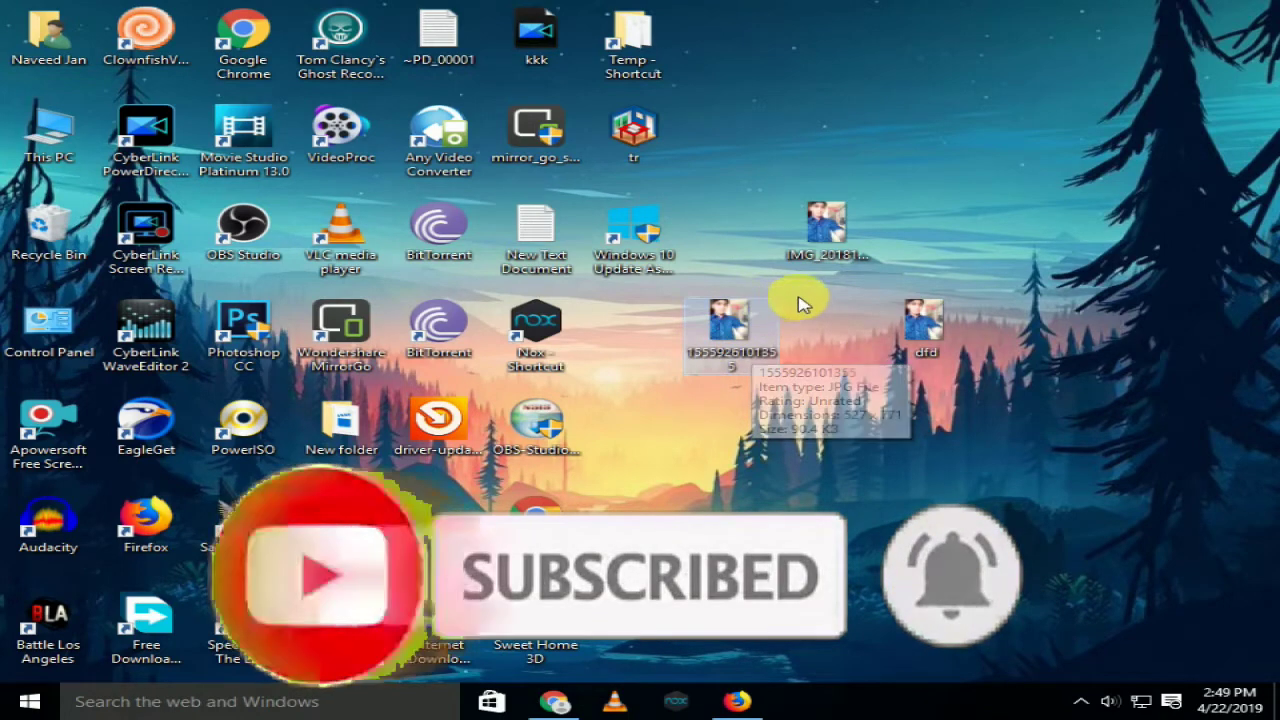
pyautogui.click(822, 226)
pyautogui.doubleClick(822, 218)
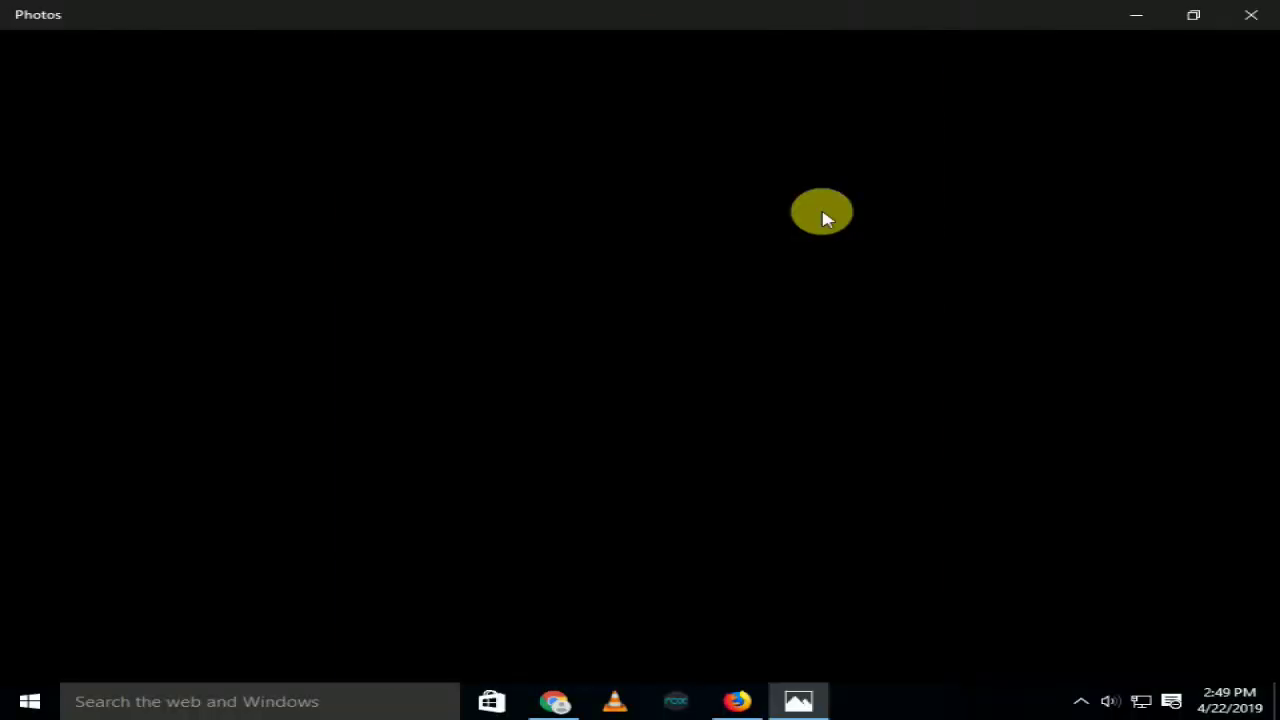
# Step: Zoom in and out on the original selfie, then on dfd.png, to compare them
pyautogui.scroll(3, 672, 260)
pyautogui.scroll(-2, 494, 583)
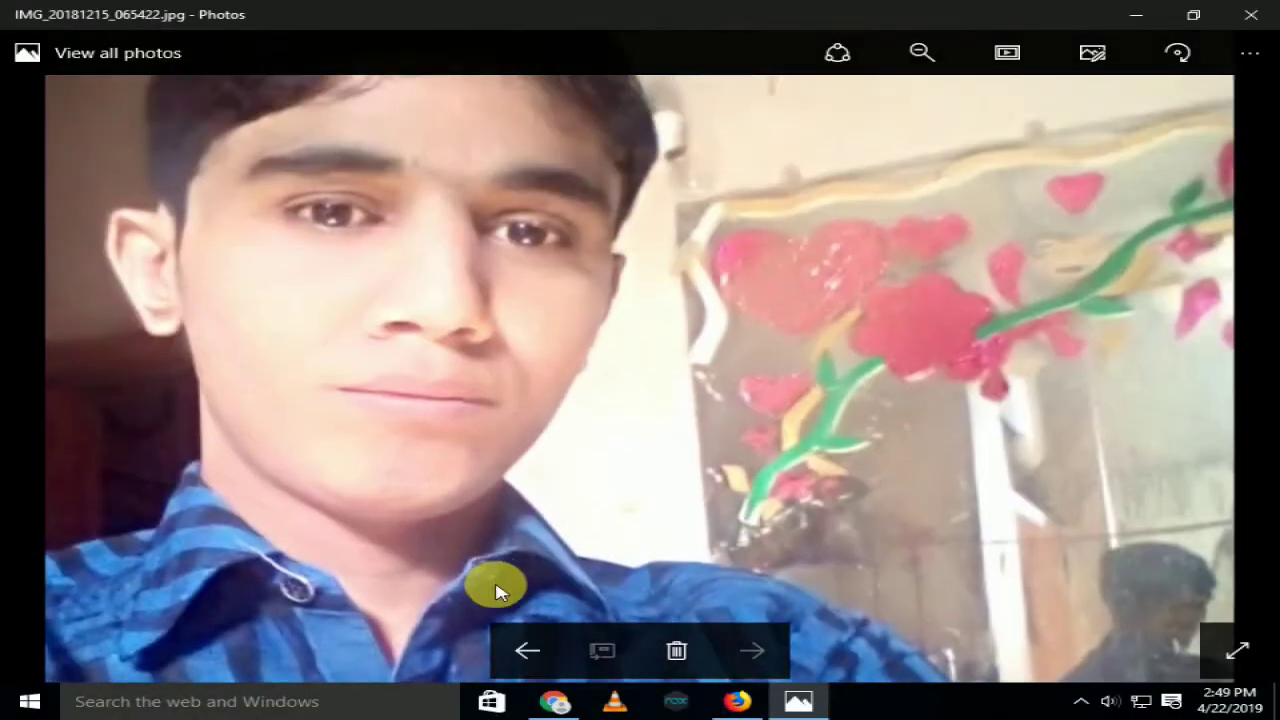
pyautogui.scroll(-2, 529, 443)
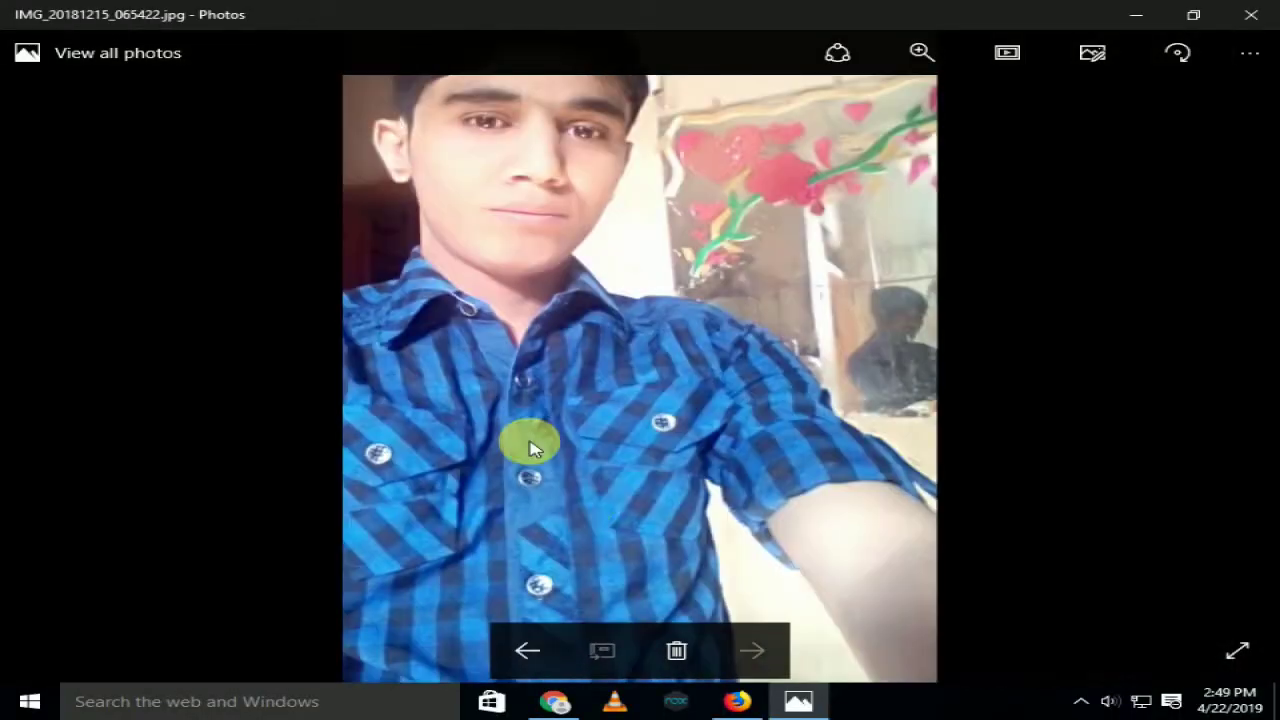
pyautogui.click(527, 650)
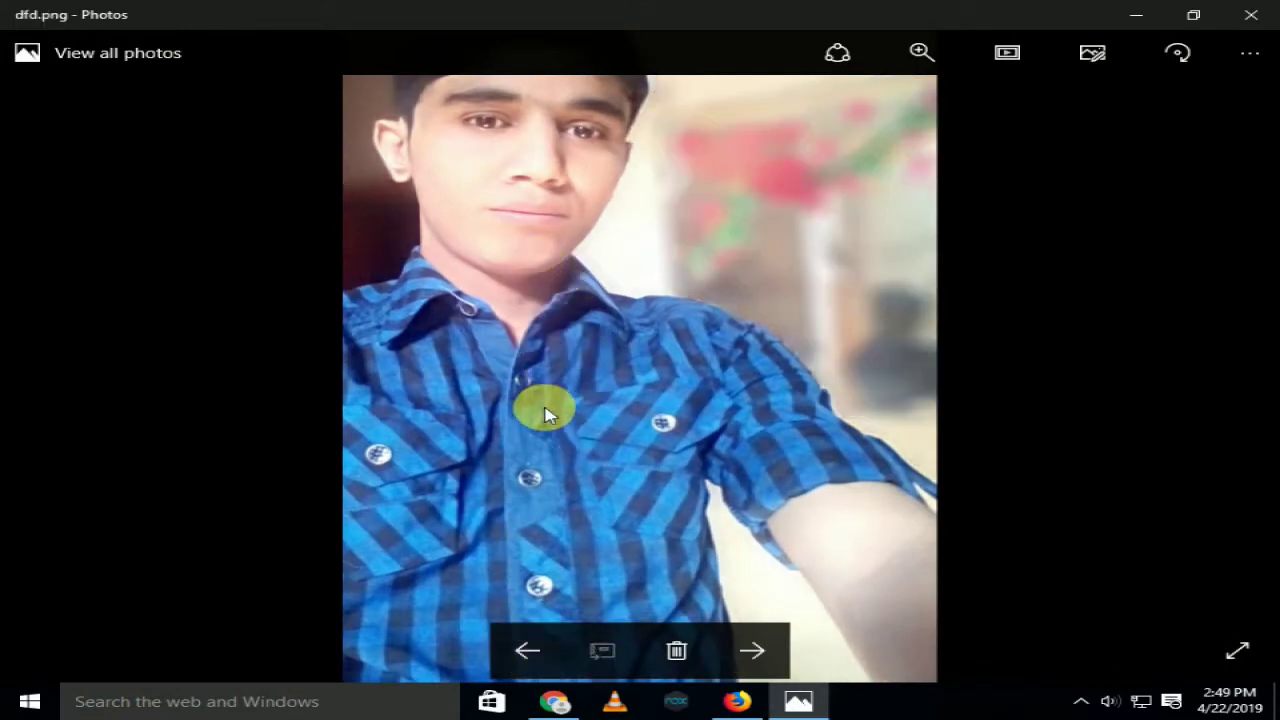
pyautogui.scroll(1, 565, 225)
pyautogui.scroll(1, 440, 428)
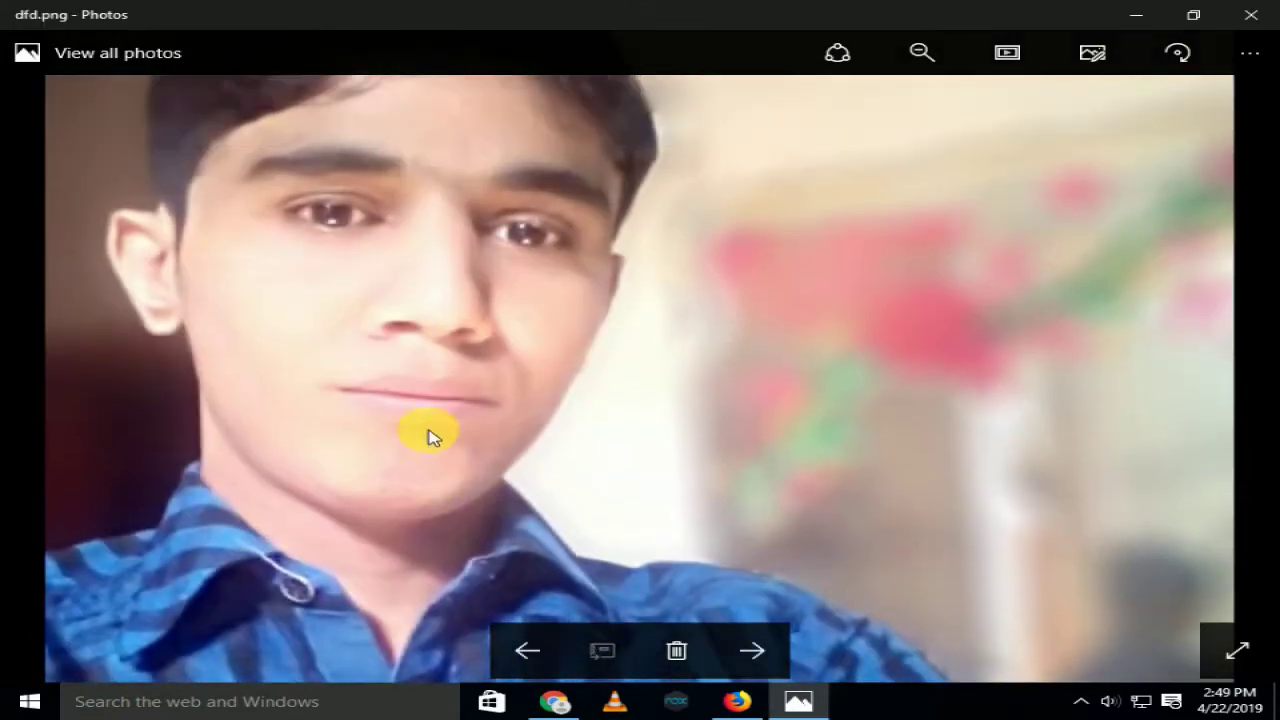
pyautogui.scroll(-2, 549, 368)
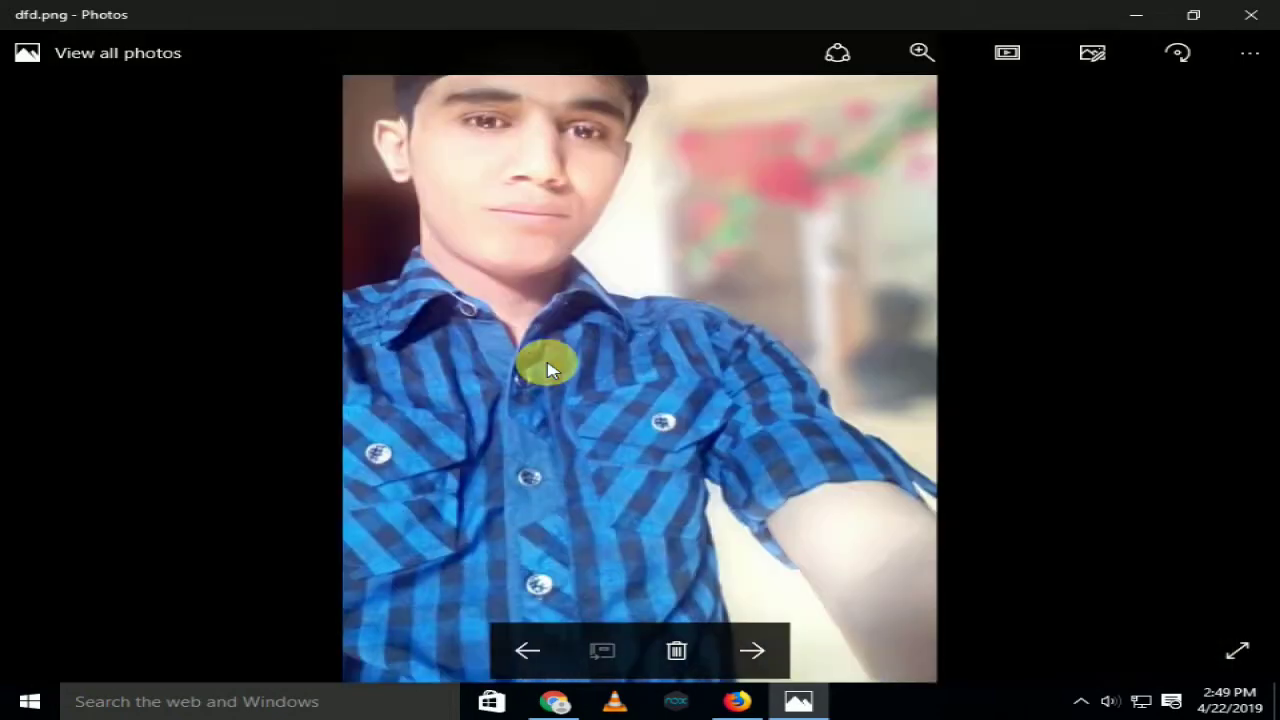
# Step: Zoom in and out on the phone-app result 1555926101355.jpg, then close Photos
pyautogui.click(527, 650)
pyautogui.scroll(1, 451, 262)
pyautogui.scroll(-1, 451, 262)
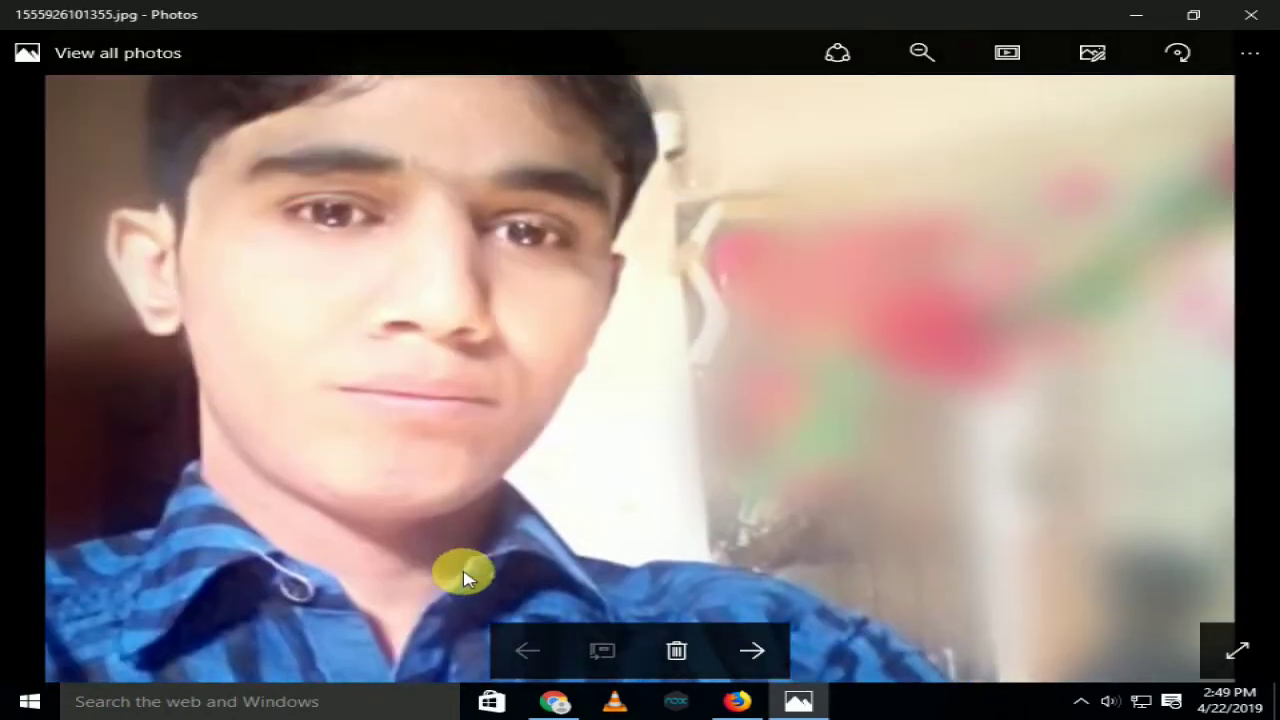
pyautogui.scroll(1, 418, 483)
pyautogui.scroll(1, 418, 483)
pyautogui.scroll(-1, 343, 337)
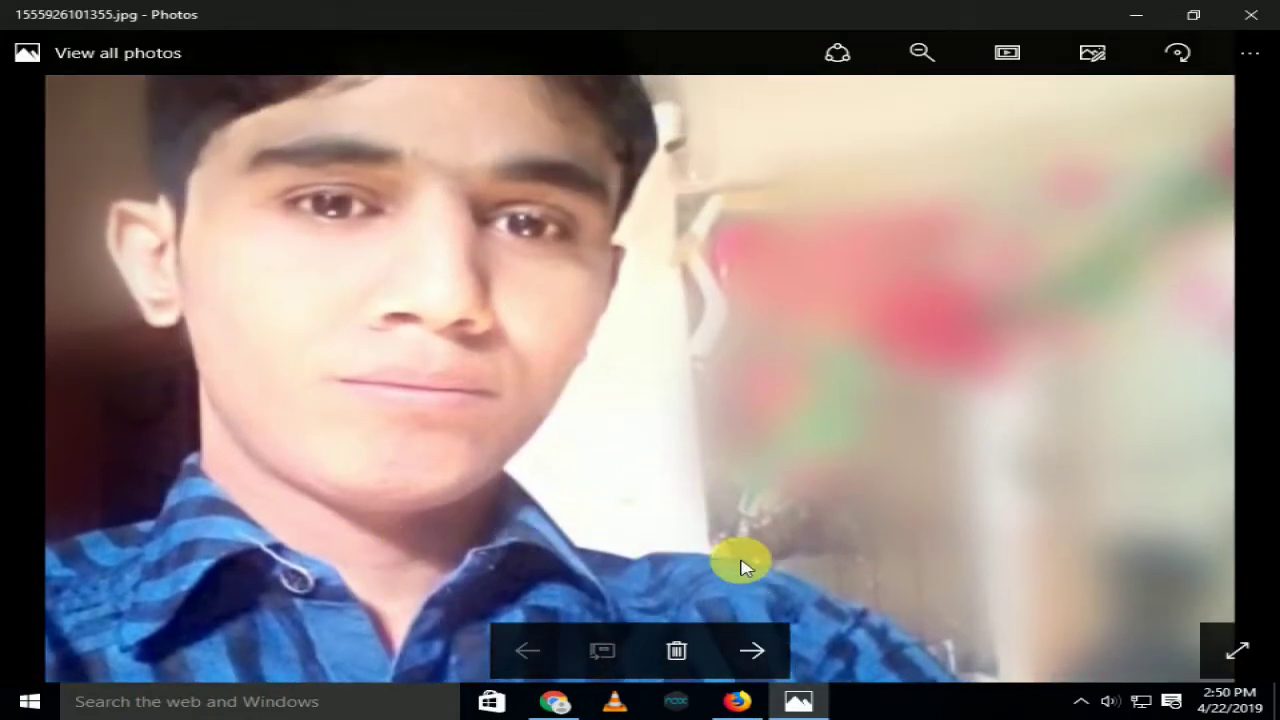
pyautogui.scroll(-3, 743, 557)
pyautogui.scroll(-1, 820, 462)
pyautogui.scroll(-2, 820, 462)
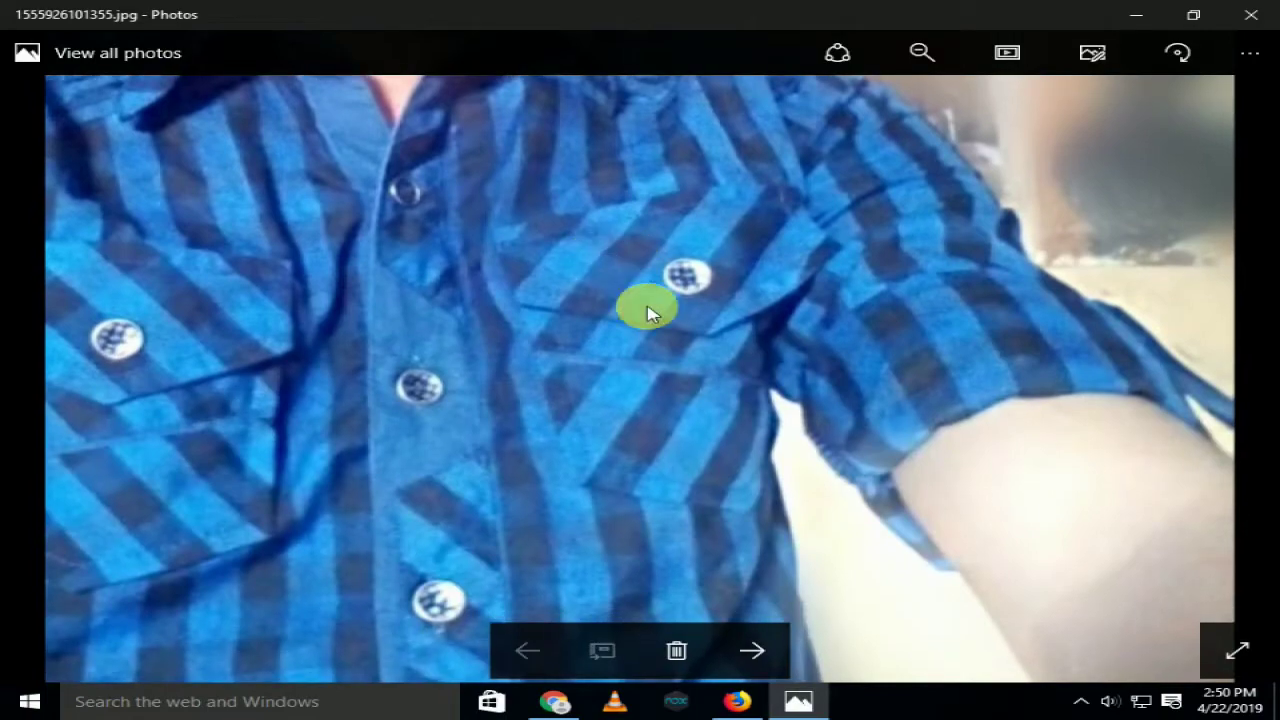
pyautogui.scroll(-1, 749, 380)
pyautogui.scroll(2, 430, 240)
pyautogui.scroll(2, 447, 320)
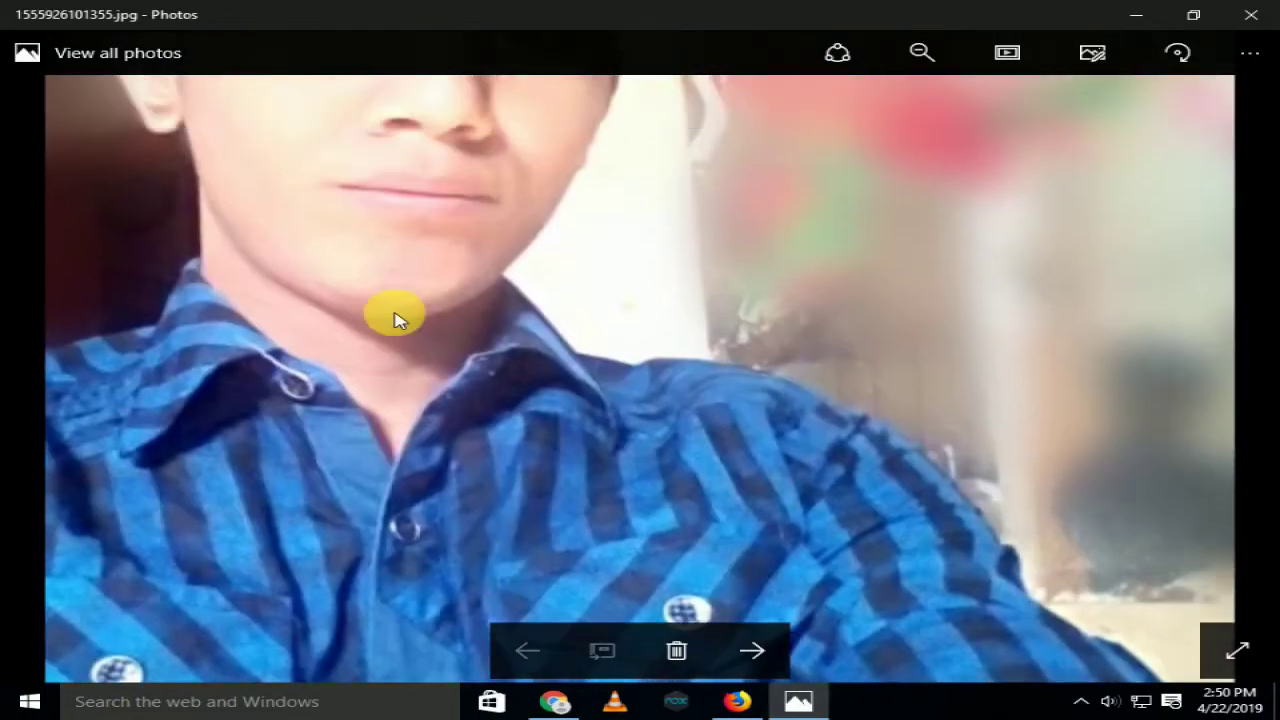
pyautogui.scroll(2, 400, 314)
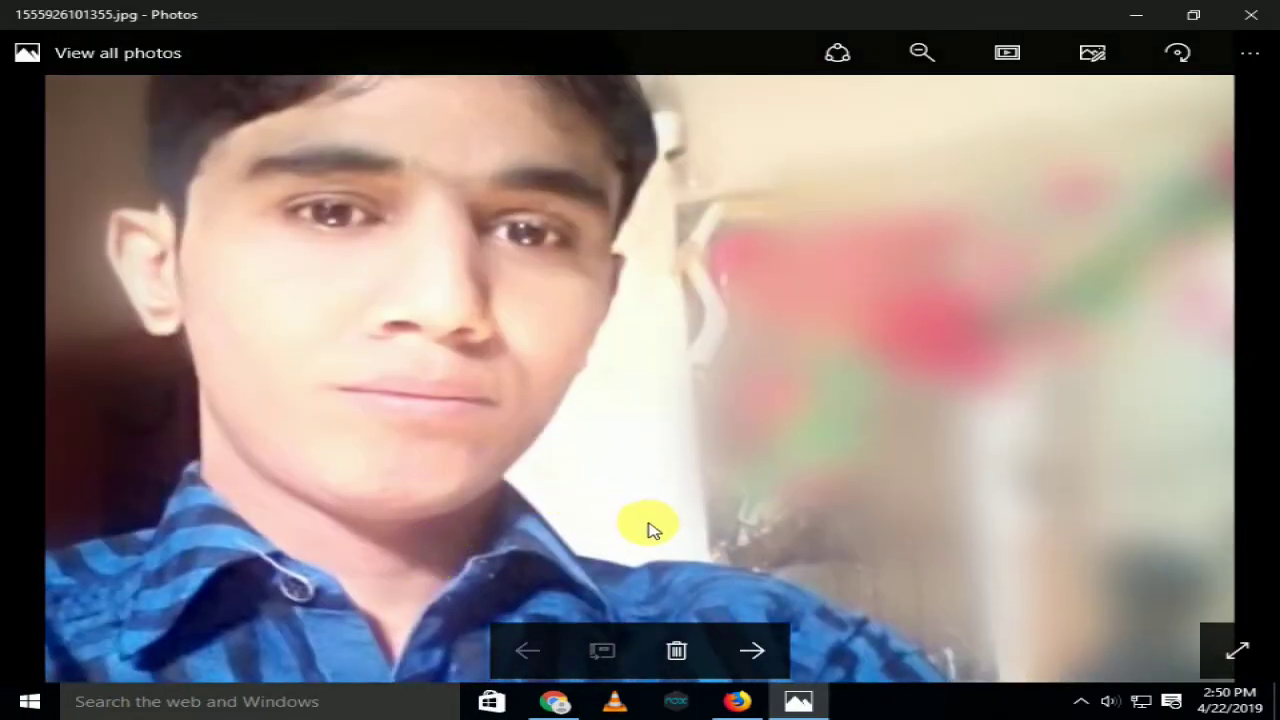
pyautogui.click(1258, 8)
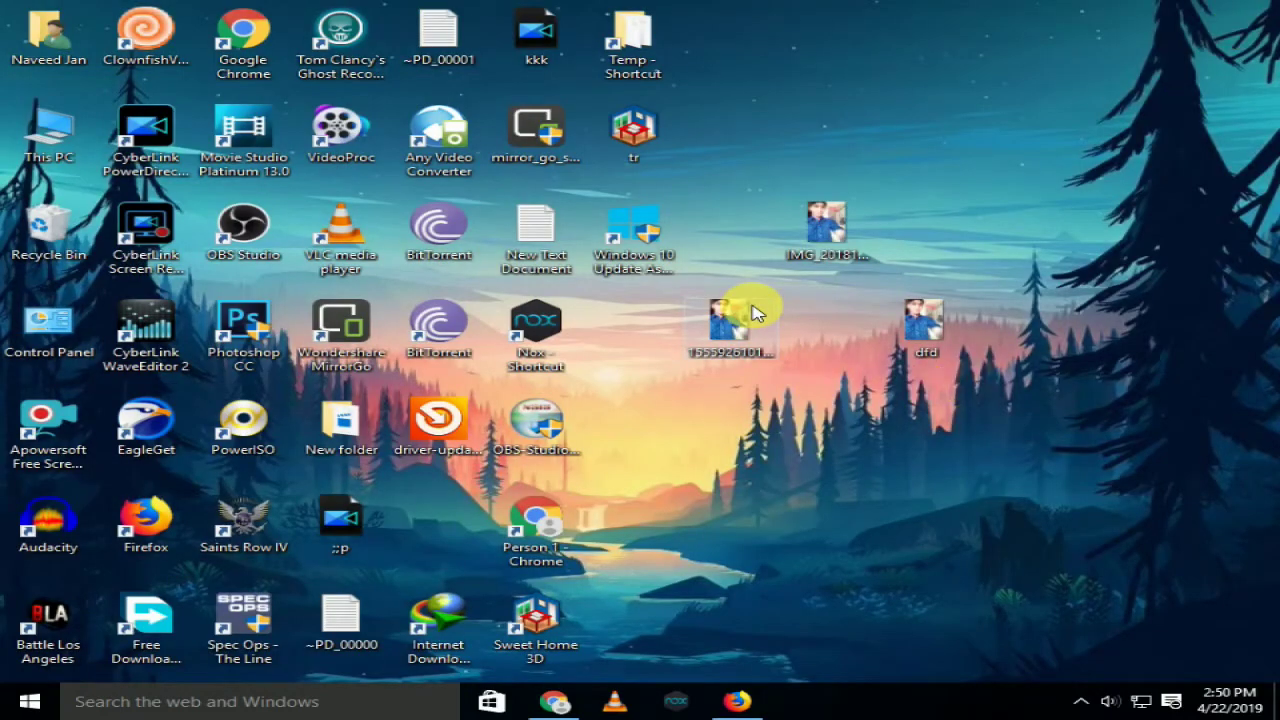
pyautogui.doubleClick(753, 313)
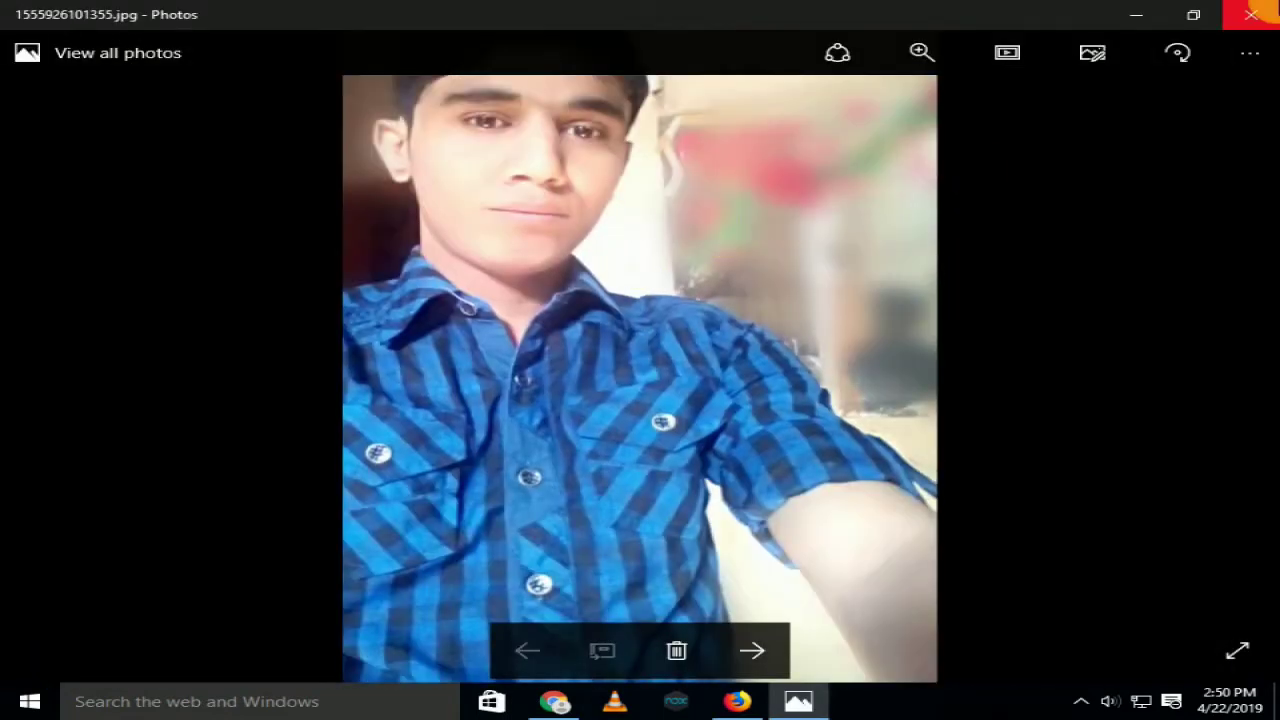
pyautogui.click(1251, 14)
pyautogui.doubleClick(926, 322)
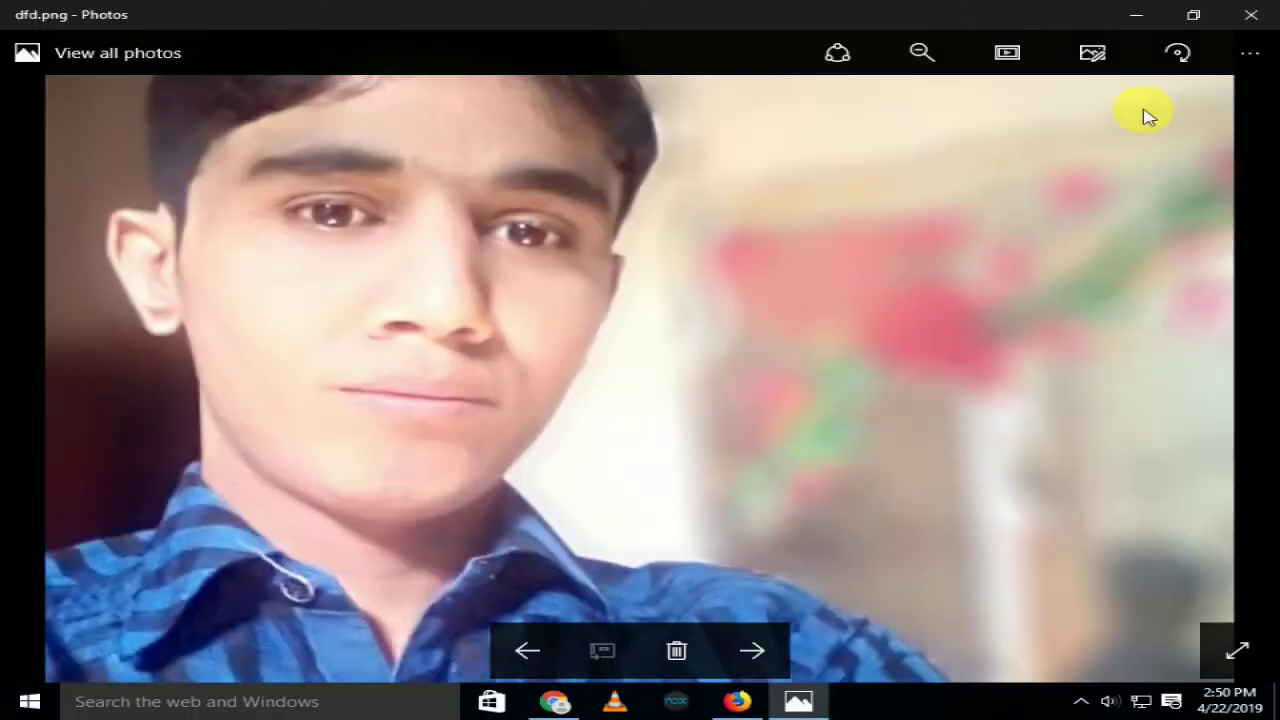
pyautogui.click(1251, 14)
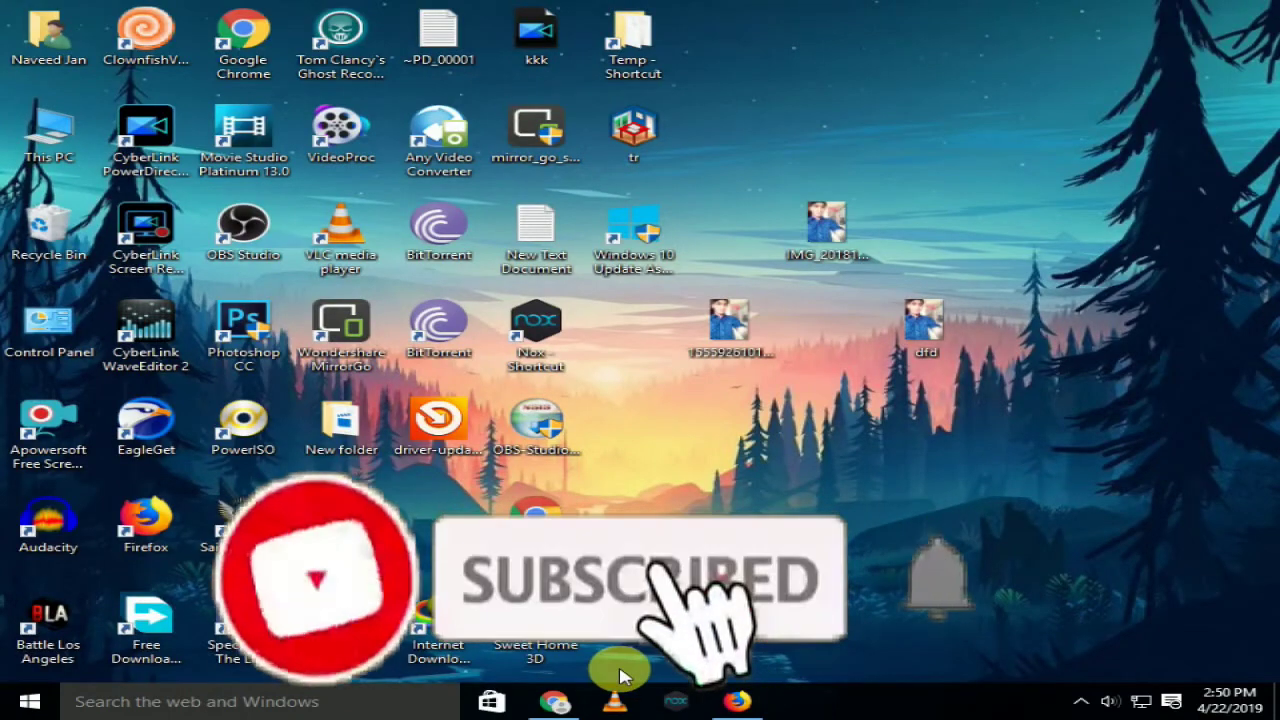
# Step: Bring the subscribed How to Urdu NBM TV videos page forward and highlight parts of its channel name
pyautogui.click(555, 701)
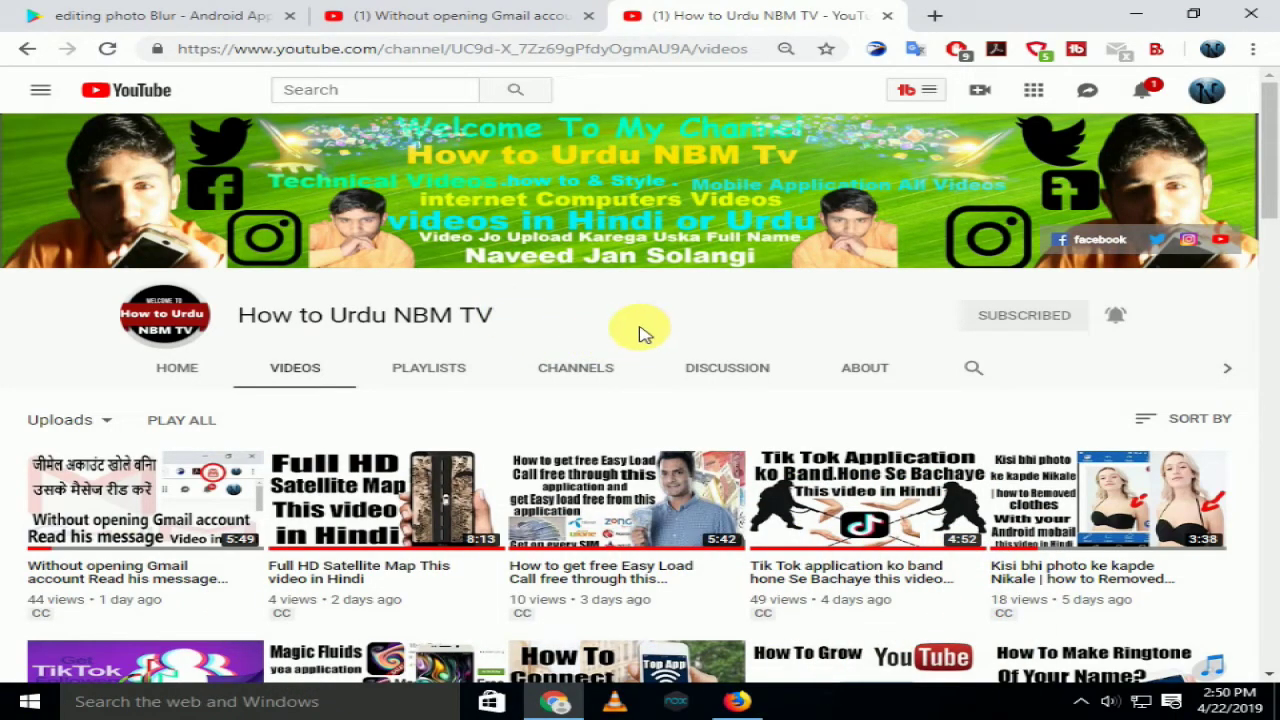
pyautogui.moveTo(510, 318); pyautogui.dragTo(346, 316)
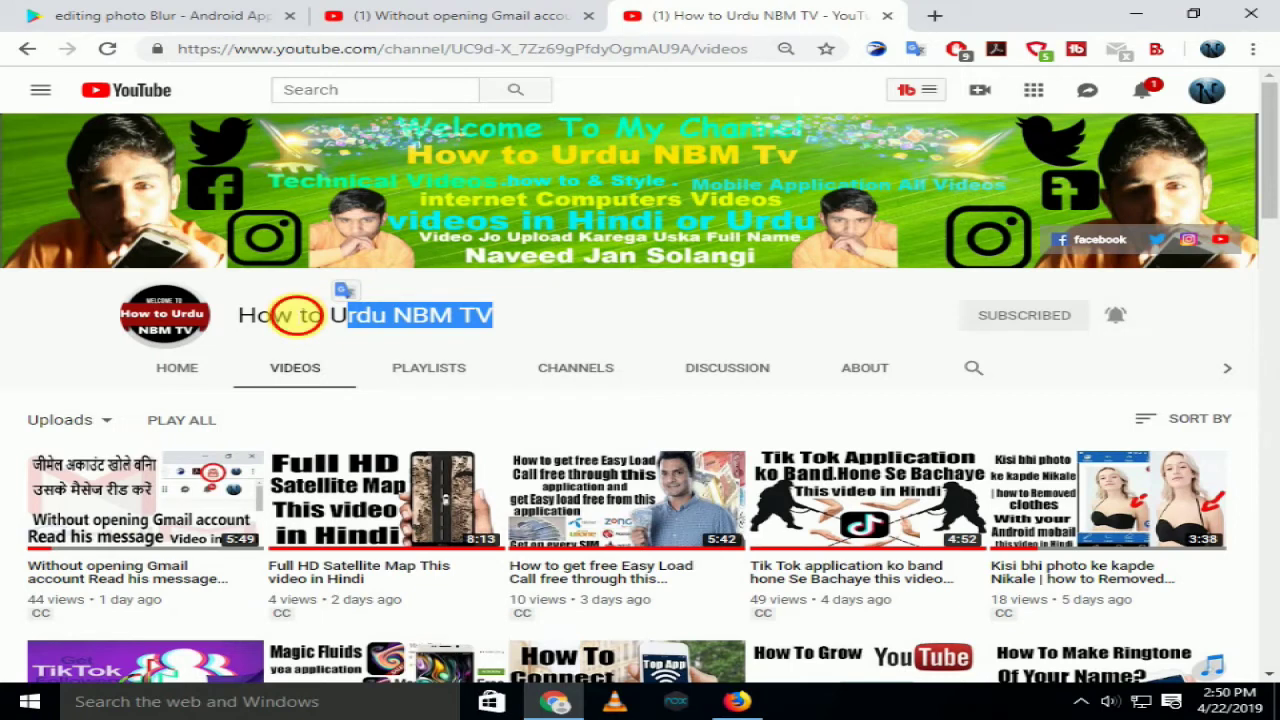
pyautogui.click(296, 316)
pyautogui.moveTo(332, 320)
pyautogui.mouseDown()
pyautogui.moveTo(455, 320)
pyautogui.moveTo(270, 322)
pyautogui.mouseUp()
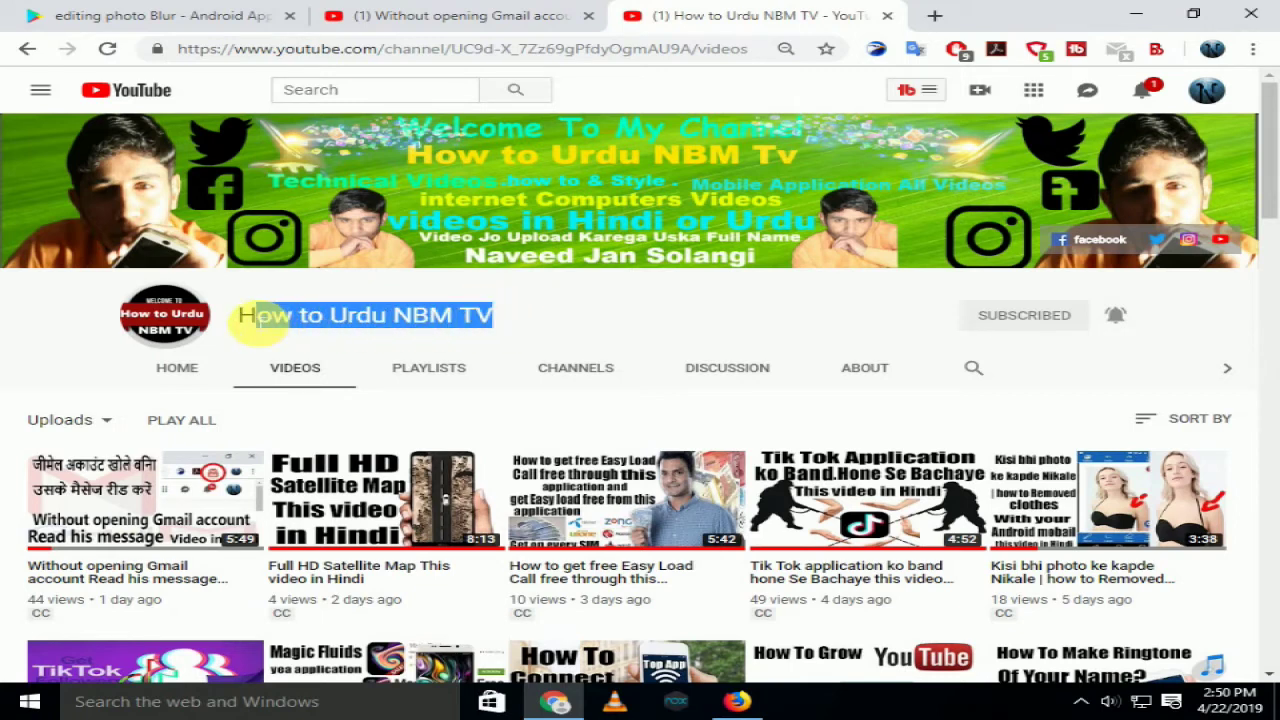
pyautogui.click(424, 319)
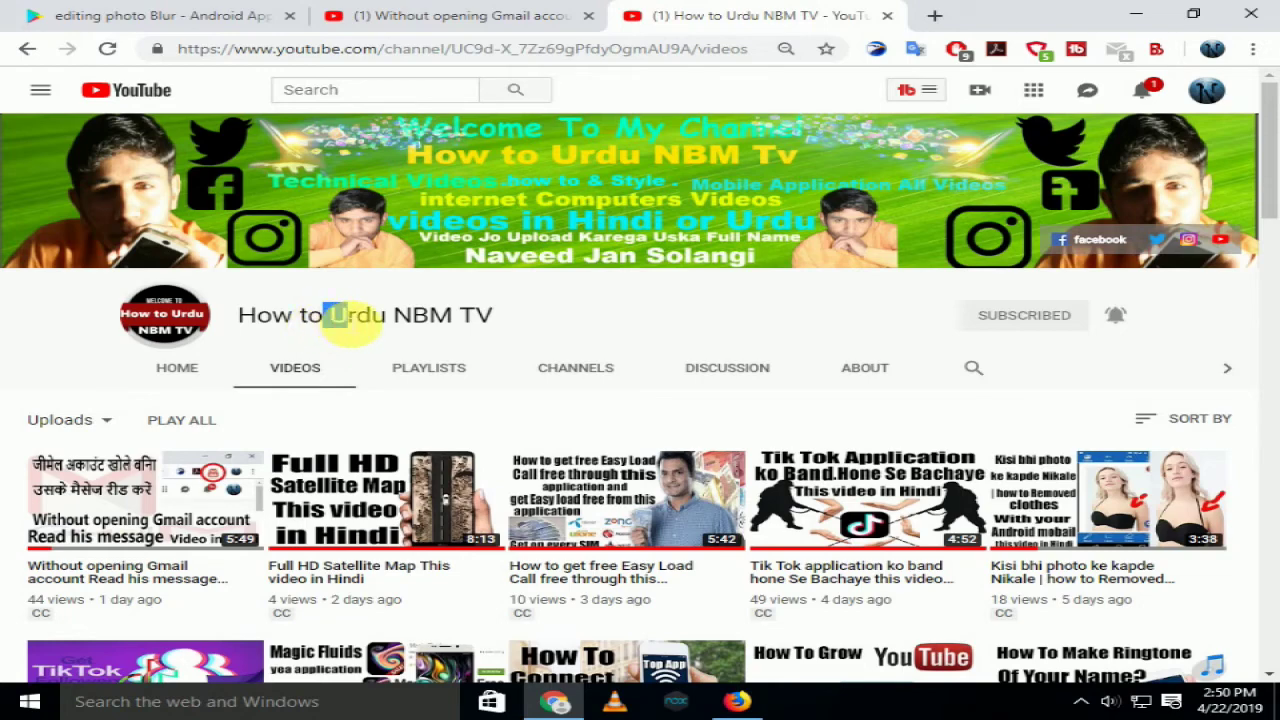
pyautogui.moveTo(340, 318); pyautogui.dragTo(560, 312)
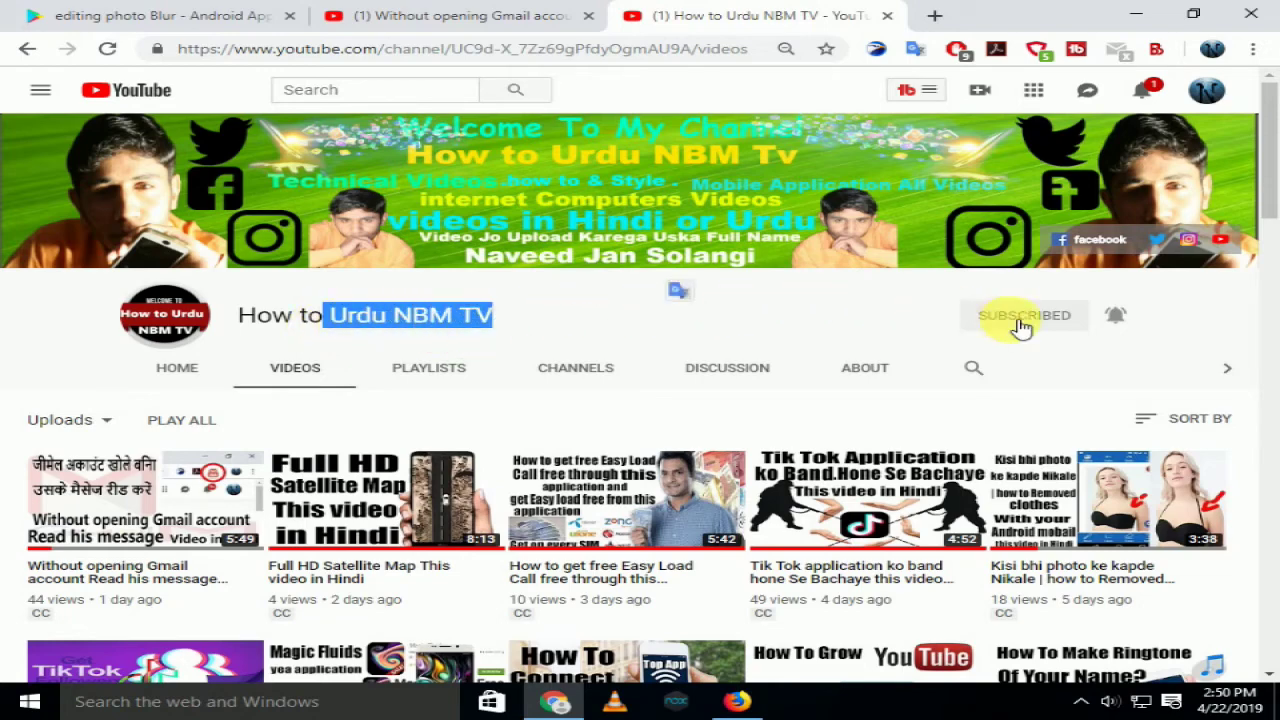
pyautogui.click(1060, 345)
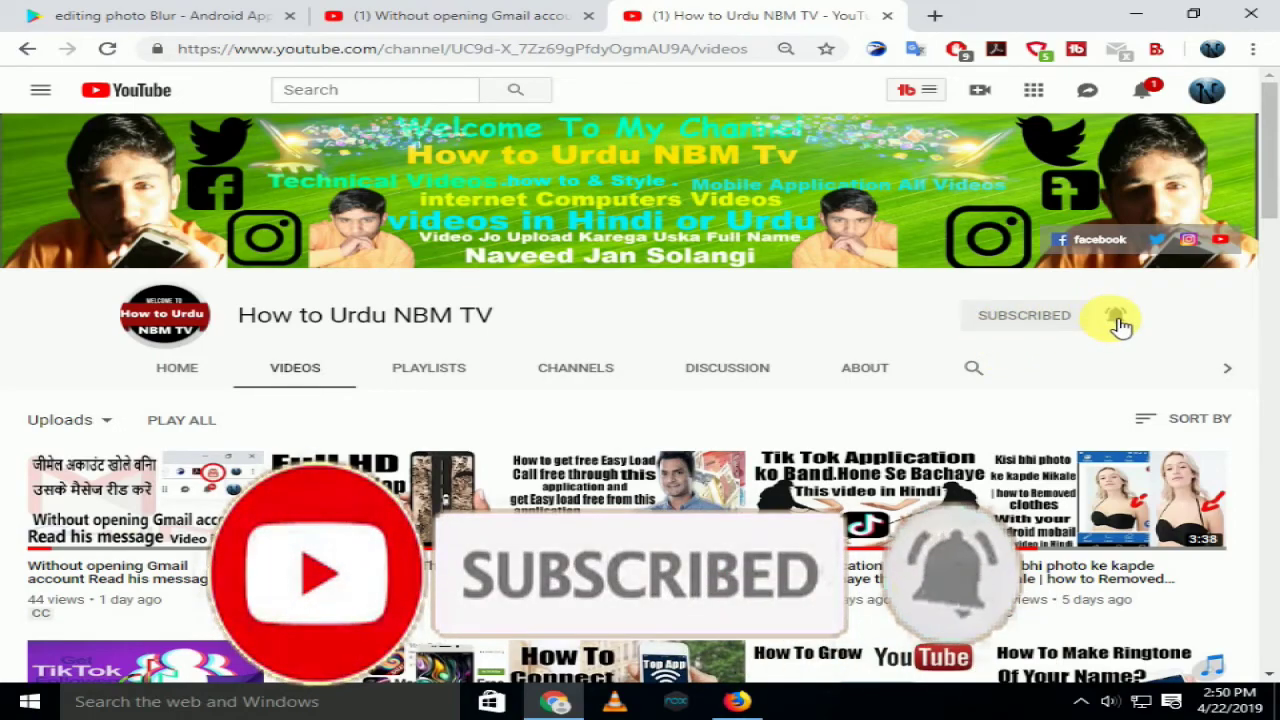
pyautogui.moveTo(1268, 210)
pyautogui.mouseDown()
pyautogui.moveTo(1270, 275)
pyautogui.moveTo(1268, 150)
pyautogui.mouseUp()
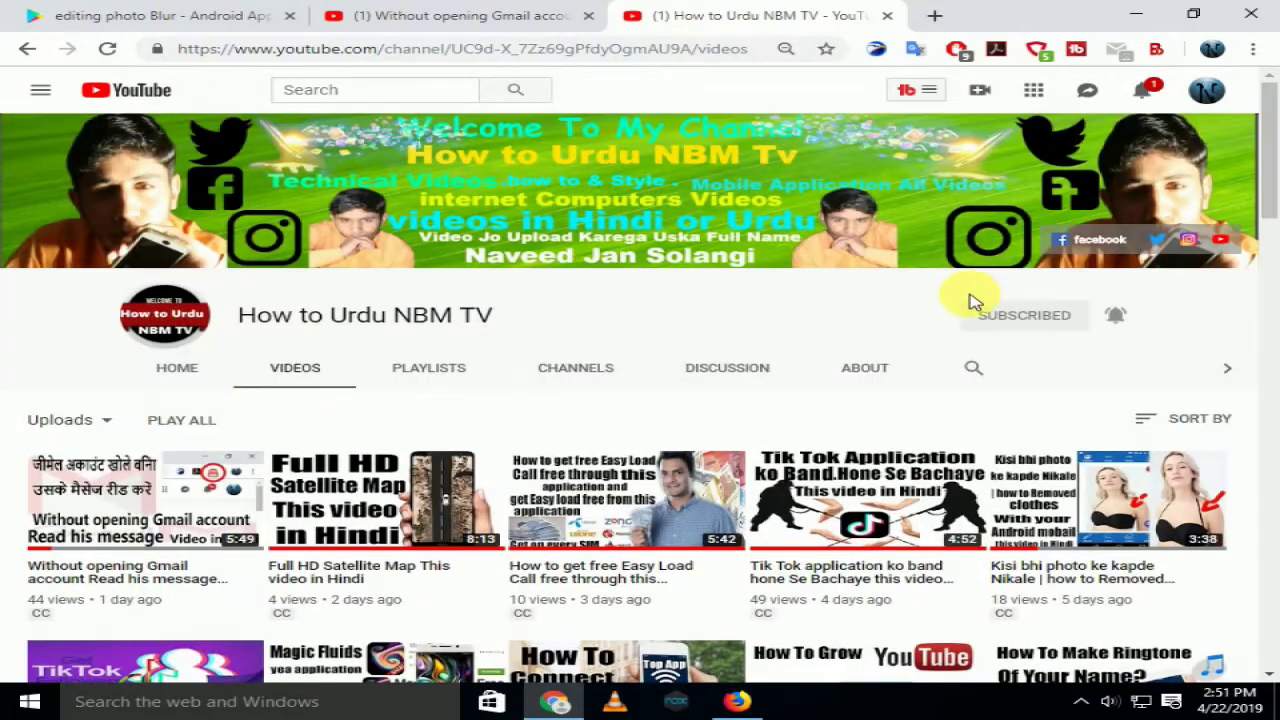